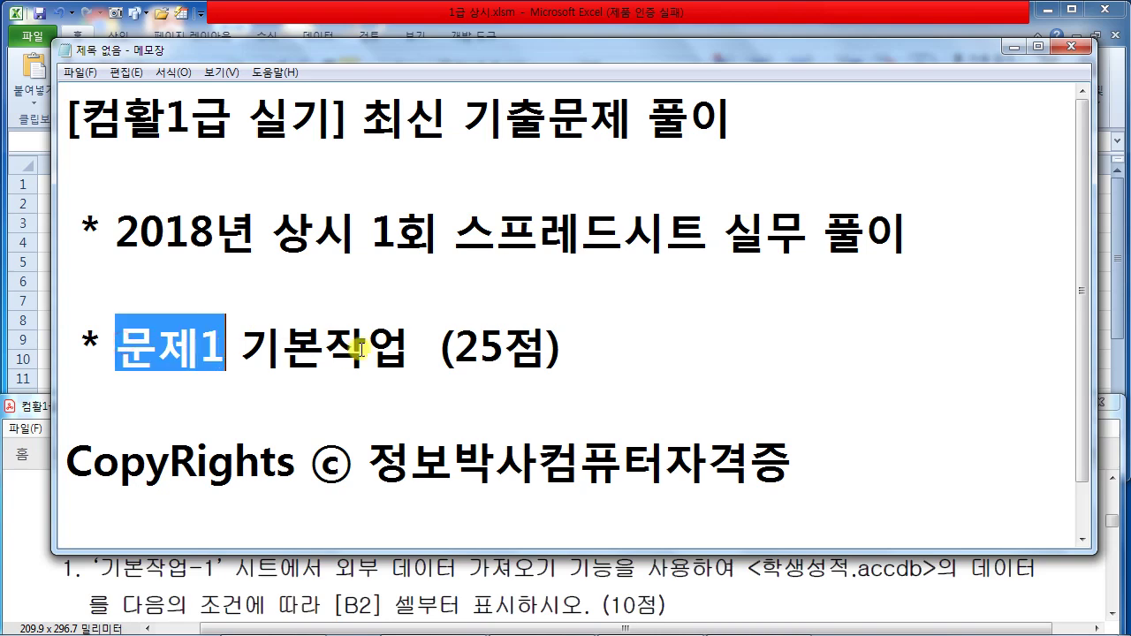
Step: Minimise the Notepad title note, enlarge the exam PDF and read through the four tasks under 문제1 기본작업
{"action": "left_click", "coordinate": [407, 345]}
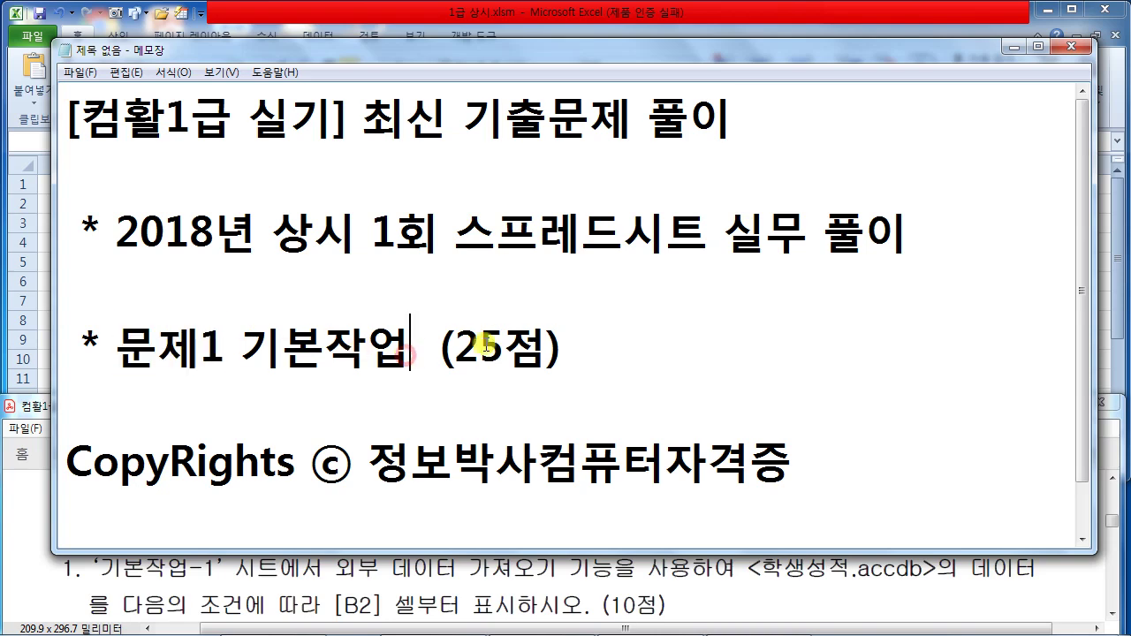
{"action": "left_click", "coordinate": [1012, 50]}
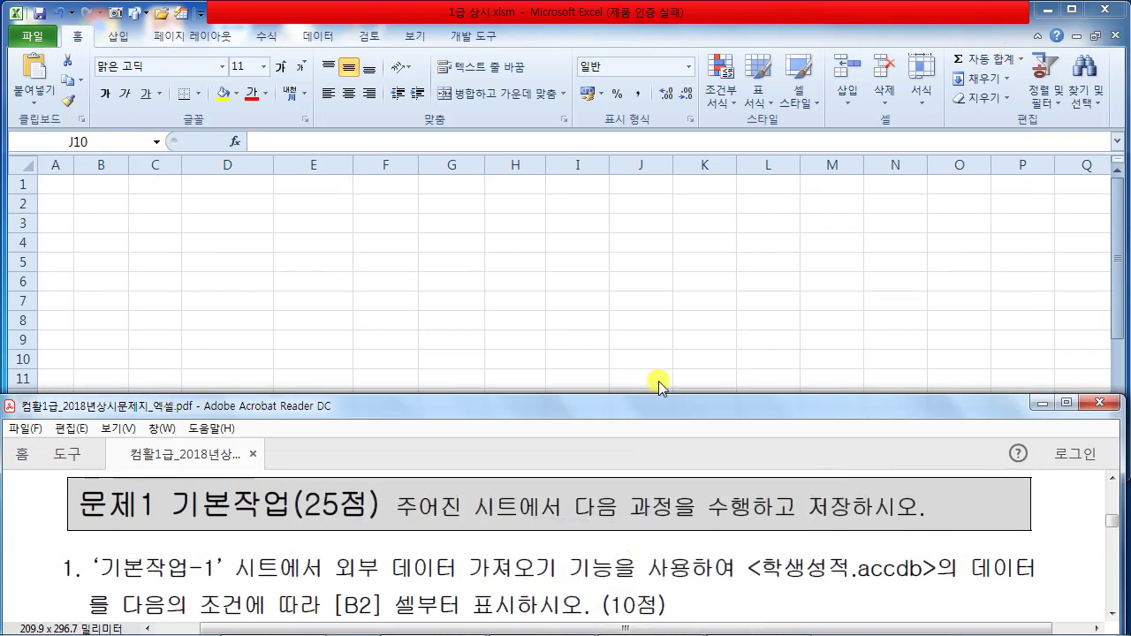
{"action": "left_click", "coordinate": [1067, 404]}
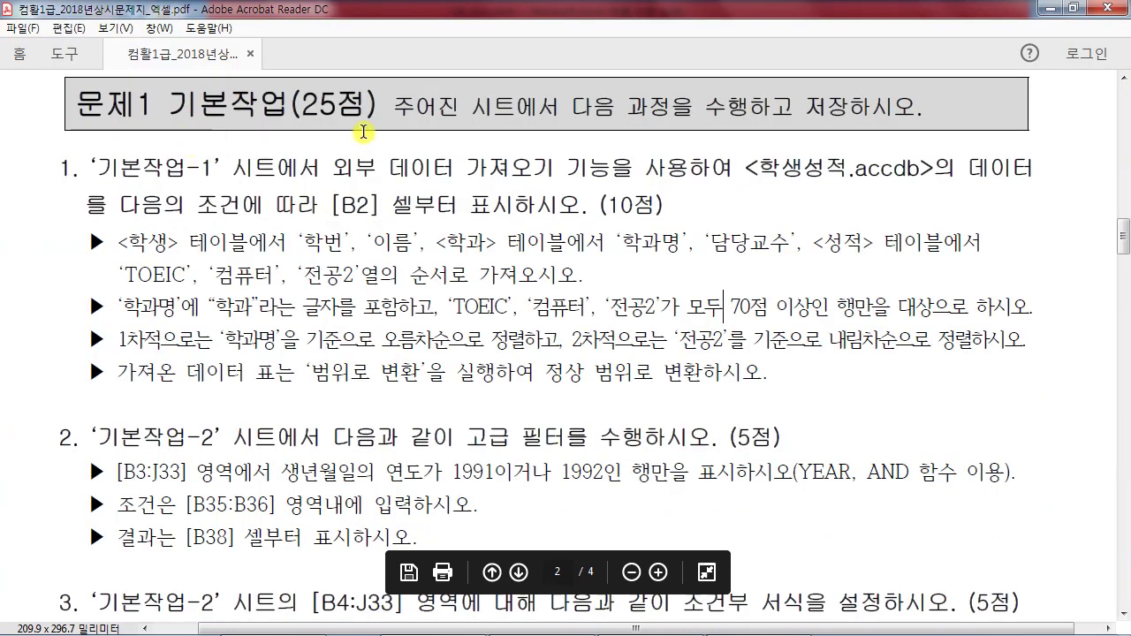
{"action": "scroll", "coordinate": [99, 212], "scroll_direction": "down", "scroll_amount": 3}
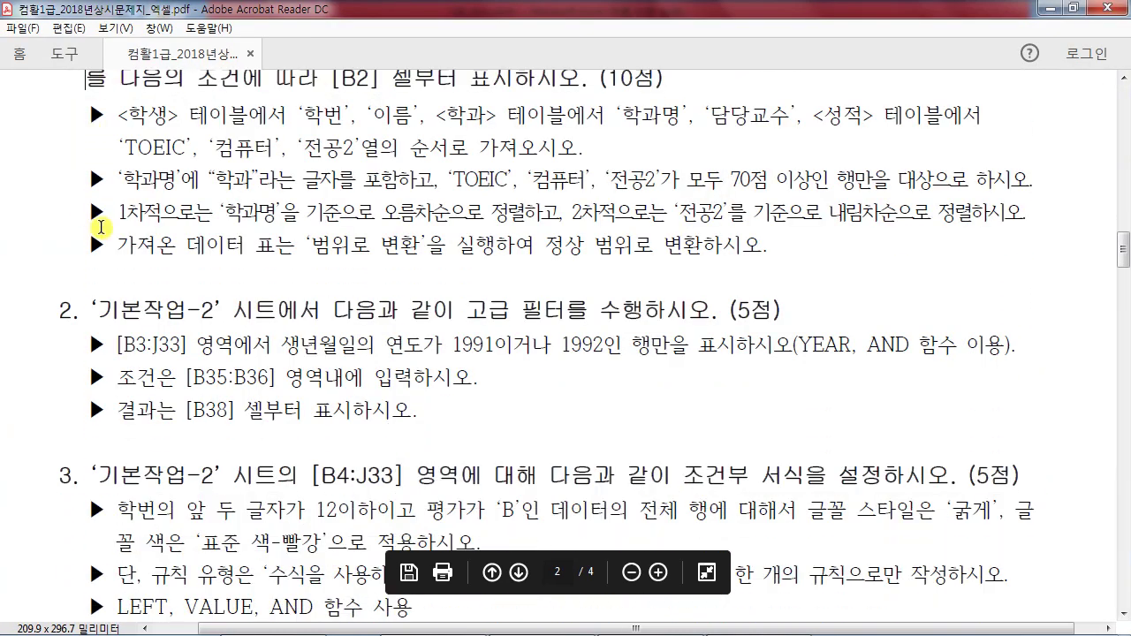
{"action": "scroll", "coordinate": [100, 227], "scroll_direction": "down", "scroll_amount": 5}
{"action": "scroll", "coordinate": [101, 227], "scroll_direction": "up", "scroll_amount": 7}
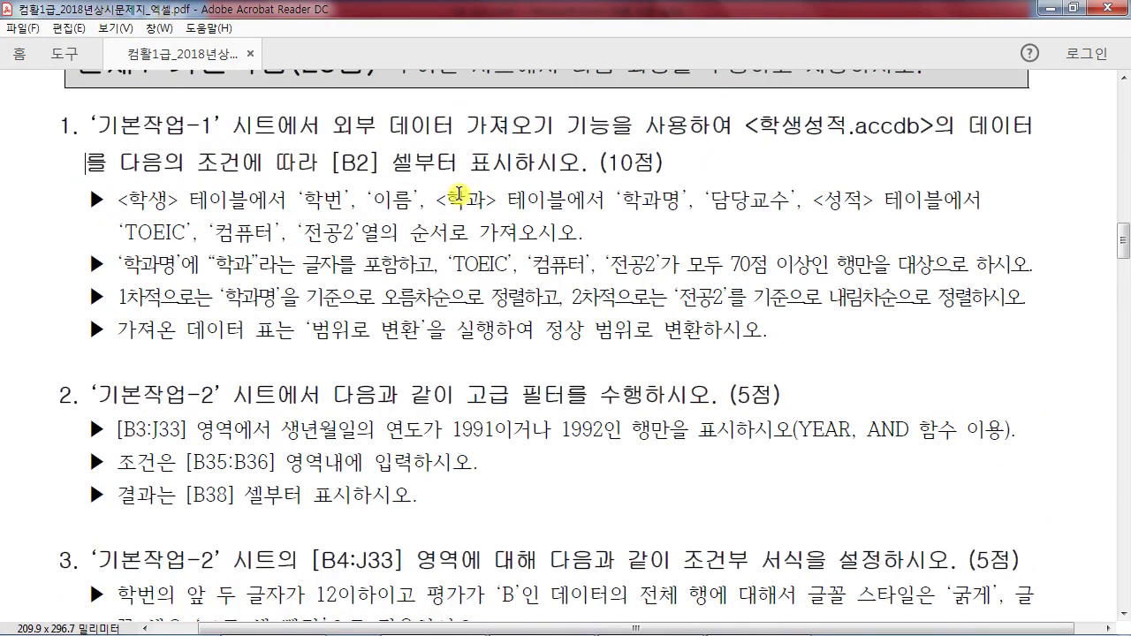
{"action": "left_click_drag", "start_coordinate": [322, 126], "coordinate": [631, 128]}
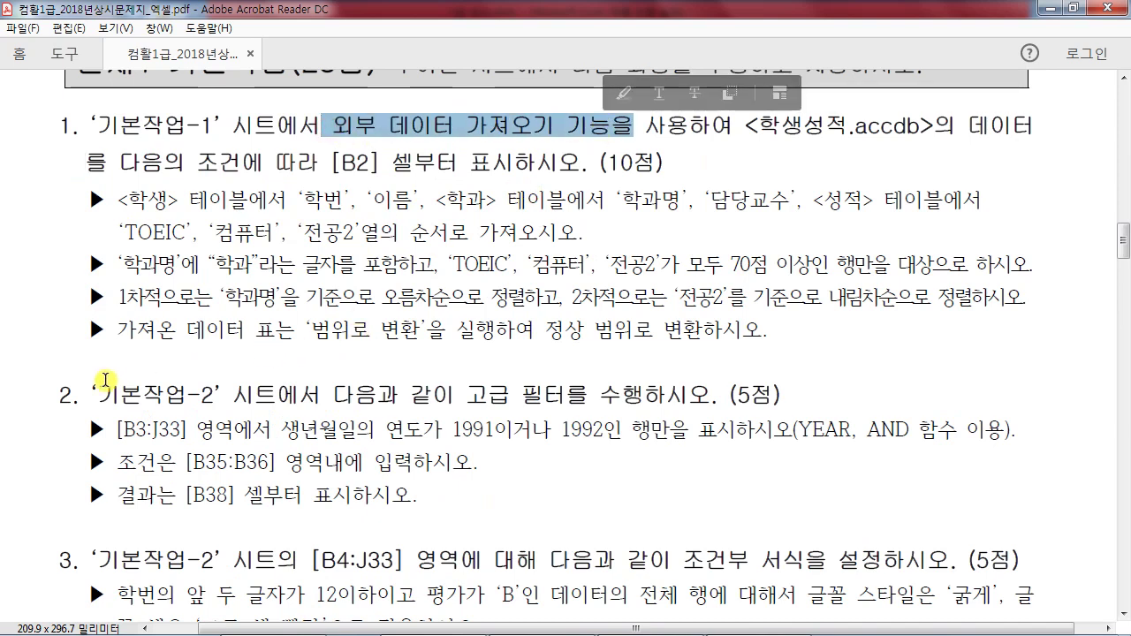
{"action": "left_click_drag", "start_coordinate": [454, 395], "coordinate": [712, 395]}
{"action": "scroll", "coordinate": [493, 424], "scroll_direction": "down", "scroll_amount": 3}
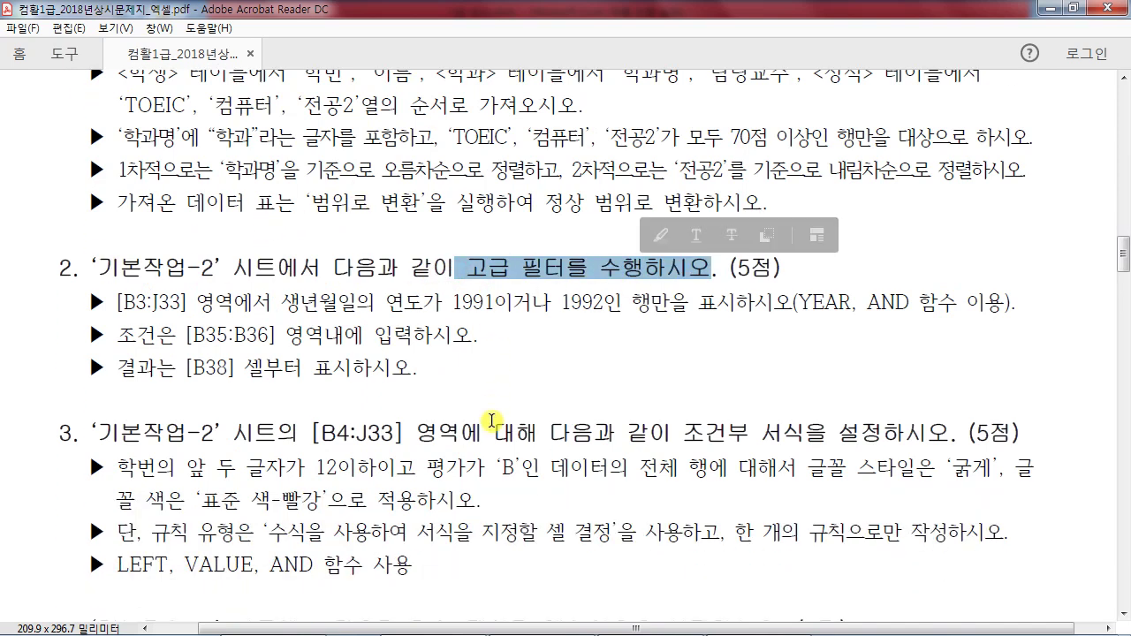
{"action": "left_click_drag", "start_coordinate": [683, 433], "coordinate": [949, 433]}
{"action": "scroll", "coordinate": [559, 430], "scroll_direction": "down", "scroll_amount": 3}
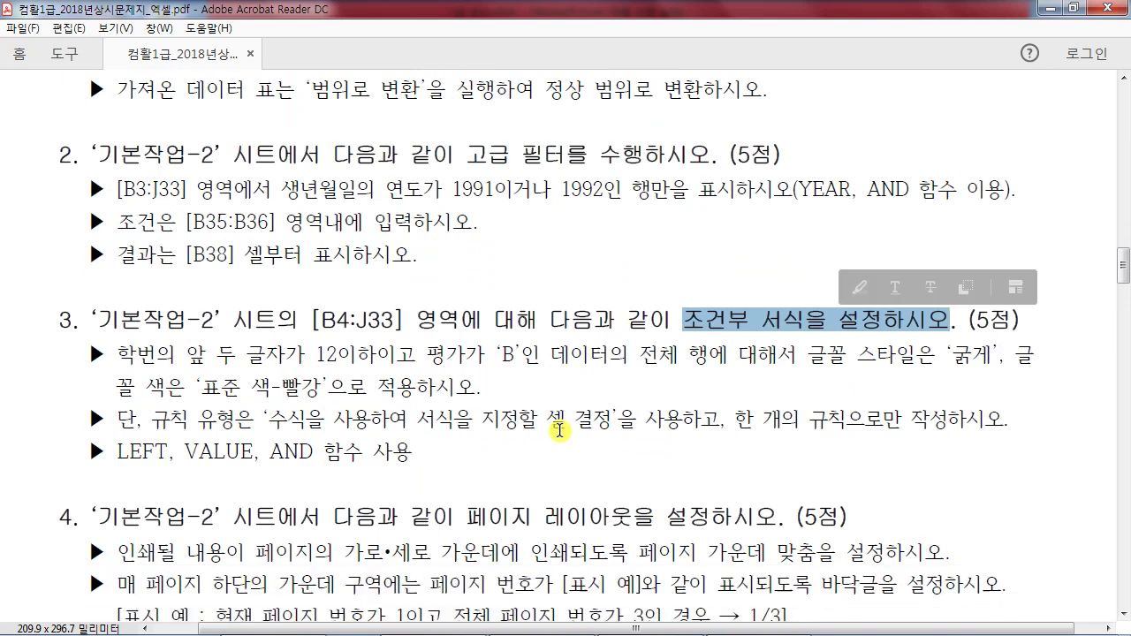
{"action": "left_click_drag", "start_coordinate": [467, 488], "coordinate": [778, 488]}
{"action": "left_click", "coordinate": [686, 487]}
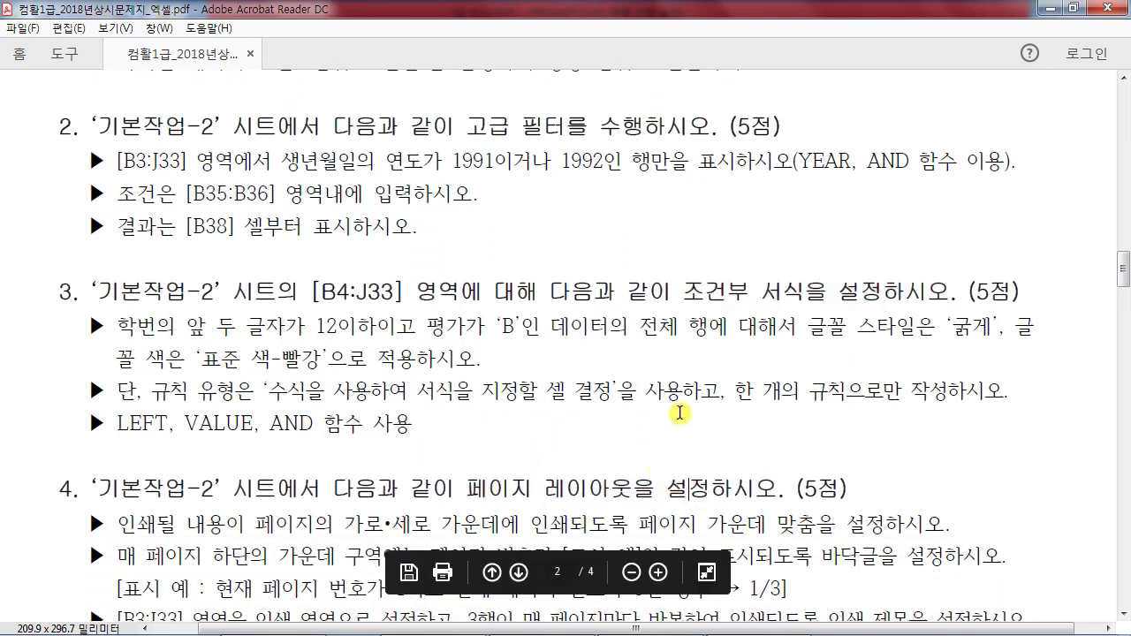
Step: Check the points awarded for each 기본작업 task in the exam PDF
{"action": "scroll", "coordinate": [679, 412], "scroll_direction": "up", "scroll_amount": 7}
{"action": "left_click_drag", "start_coordinate": [591, 193], "coordinate": [629, 196]}
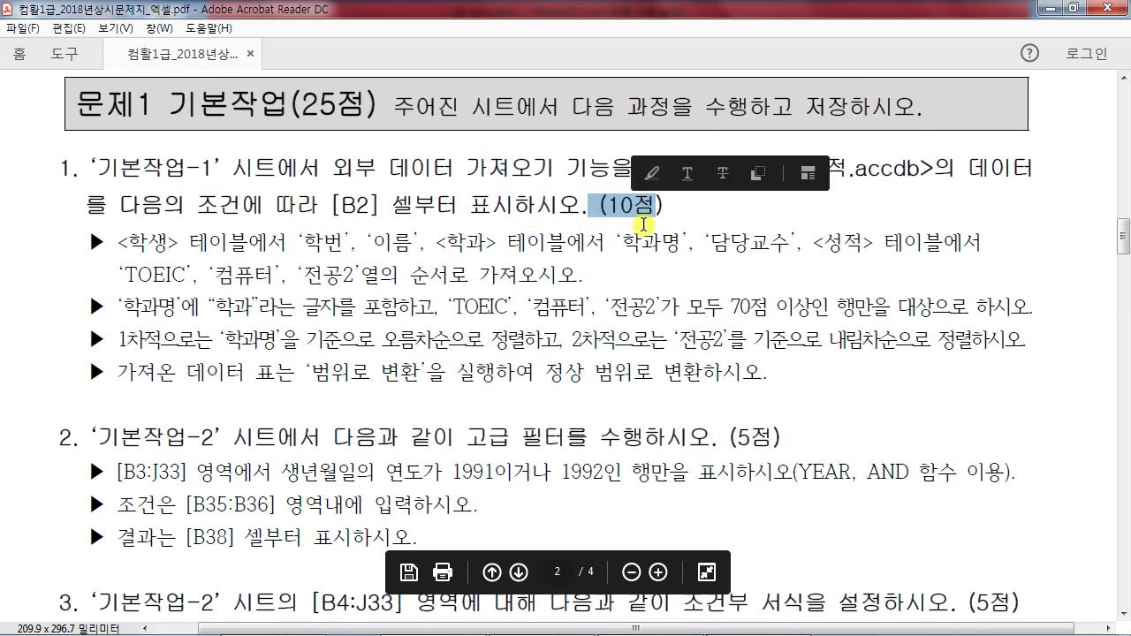
{"action": "left_click", "coordinate": [730, 438]}
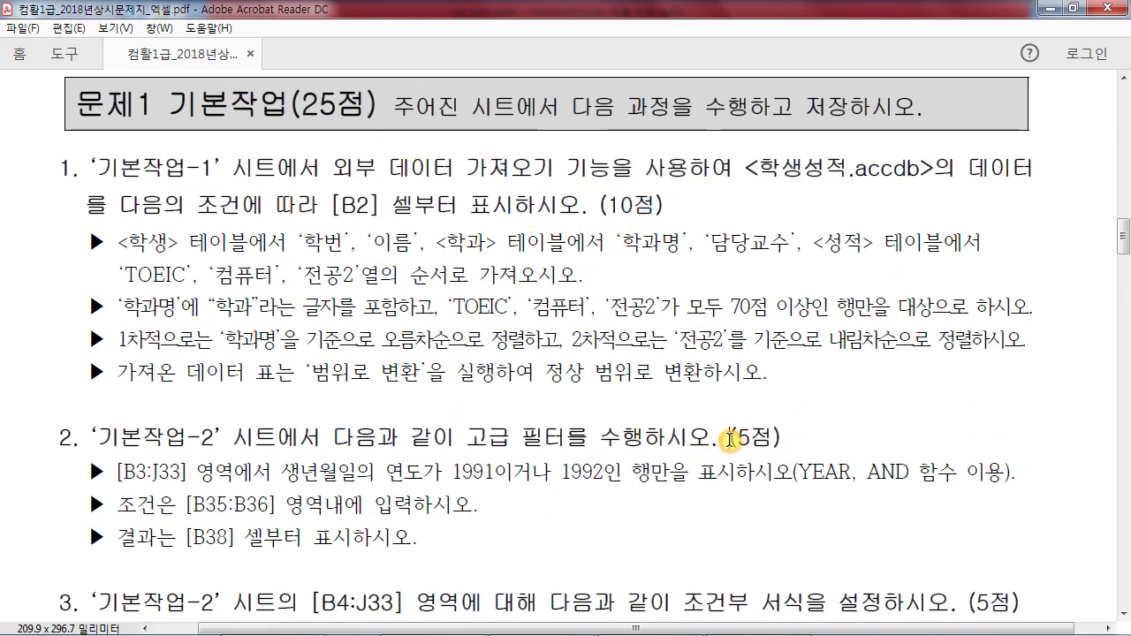
{"action": "scroll", "coordinate": [730, 438], "scroll_direction": "down", "scroll_amount": 5}
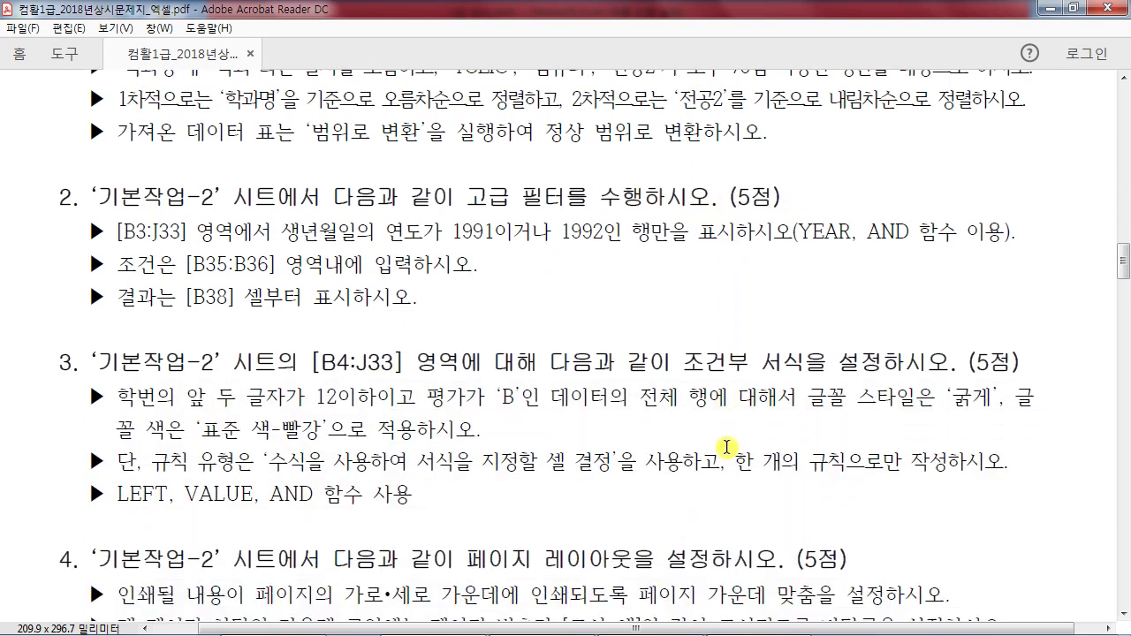
Step: Shrink the exam PDF back below the workbook and look up the source database file named in task 1
{"action": "left_click", "coordinate": [1076, 9]}
{"action": "scroll", "coordinate": [454, 486], "scroll_direction": "up", "scroll_amount": 5}
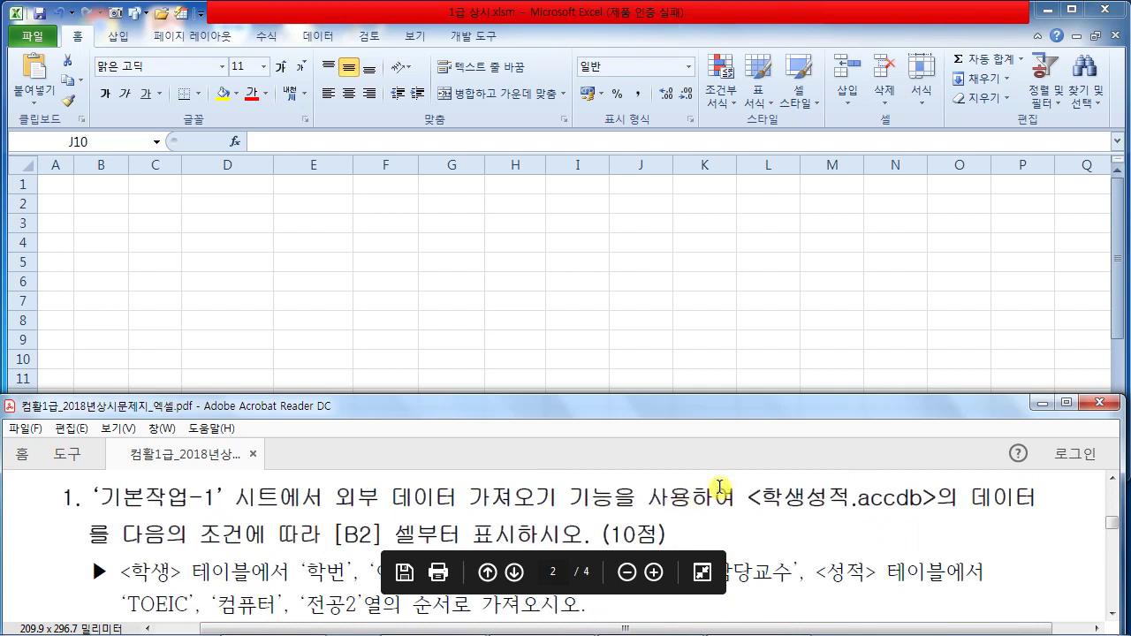
{"action": "left_click_drag", "start_coordinate": [785, 499], "coordinate": [902, 502]}
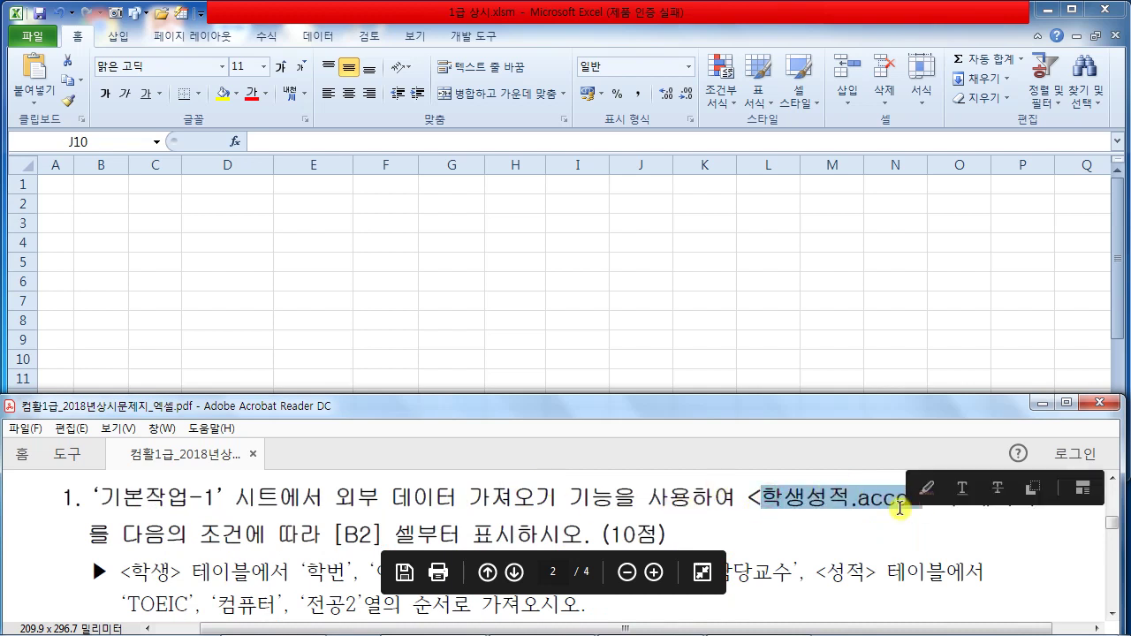
{"action": "left_click", "coordinate": [840, 528]}
Step: Switch to the Excel workbook and bring up the external data import commands for the 기본작업-1 sheet
{"action": "left_click", "coordinate": [353, 299]}
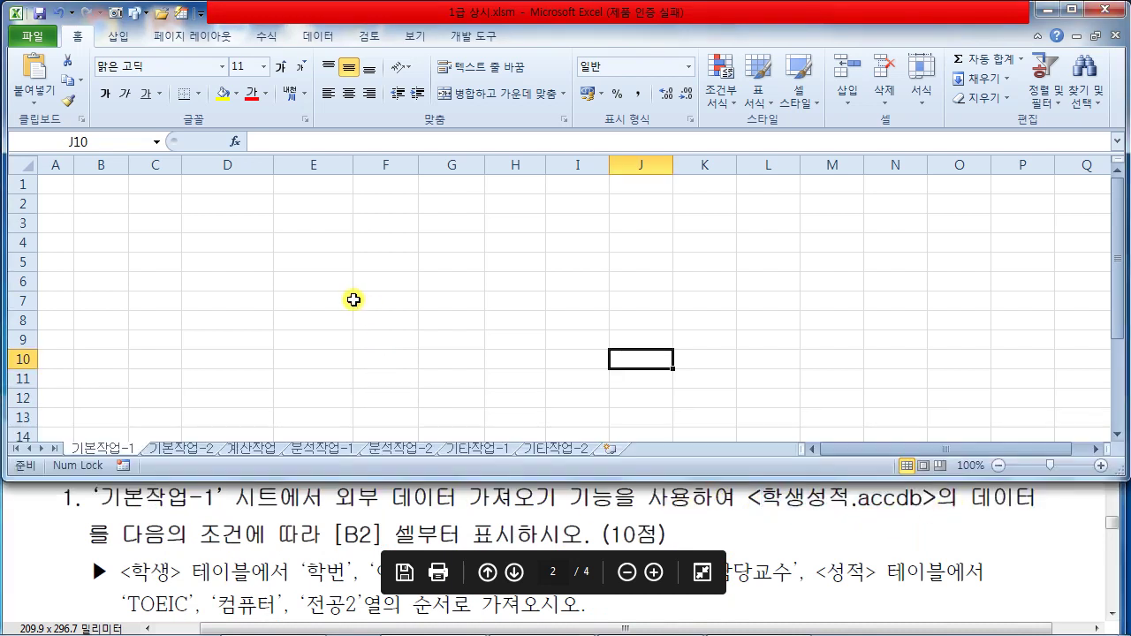
{"action": "left_click", "coordinate": [318, 36]}
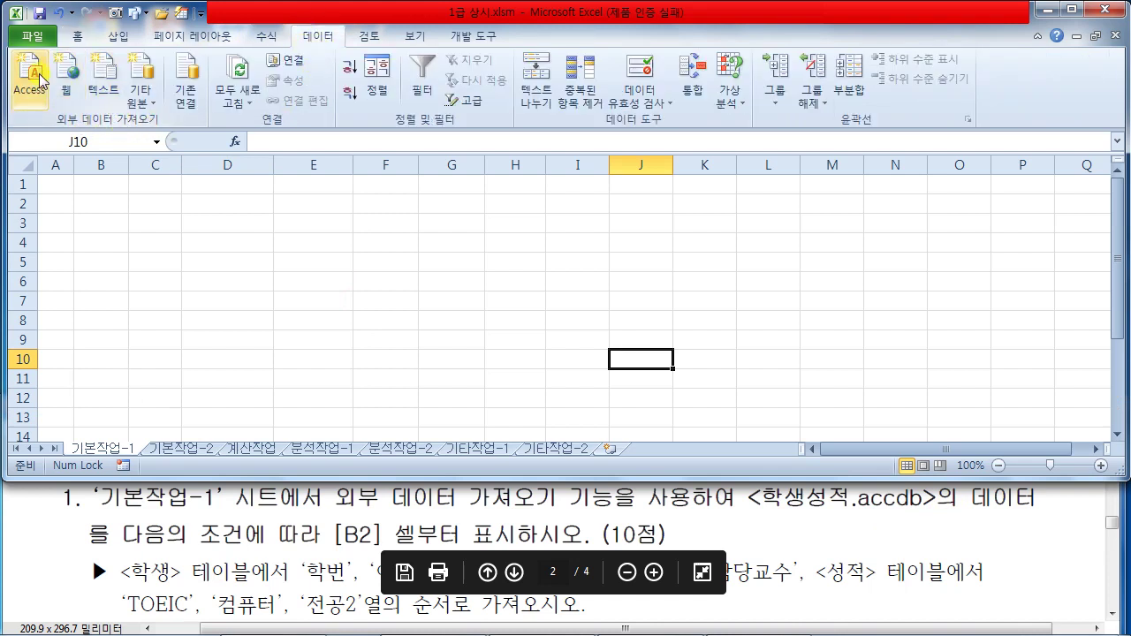
{"action": "left_click_drag", "start_coordinate": [59, 46], "coordinate": [2, 126]}
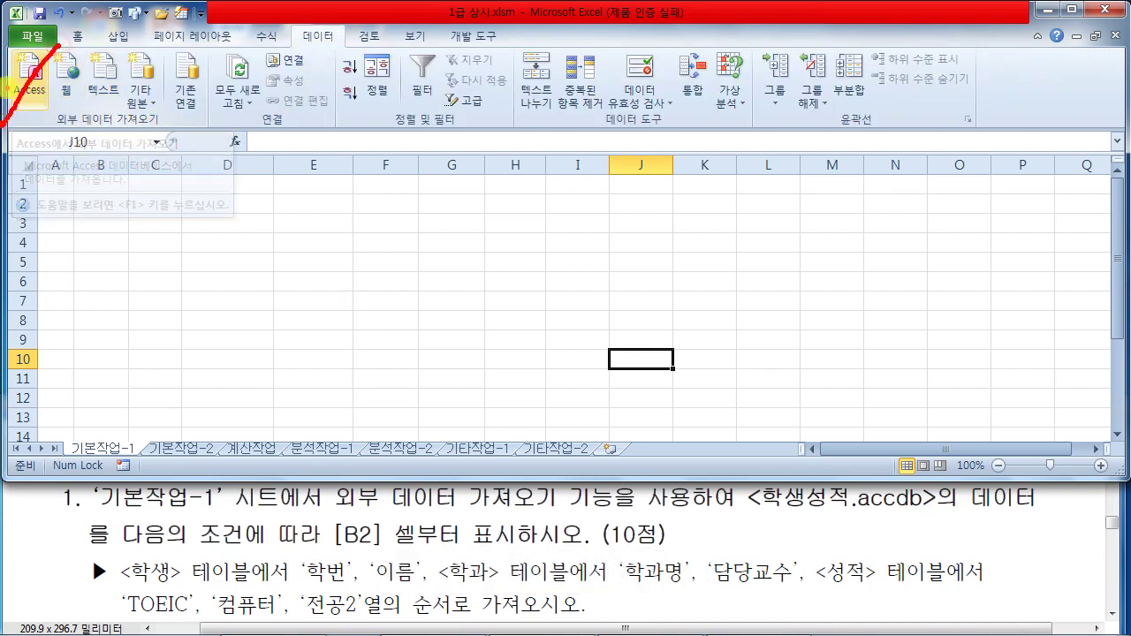
{"action": "left_click_drag", "start_coordinate": [4, 23], "coordinate": [42, 122]}
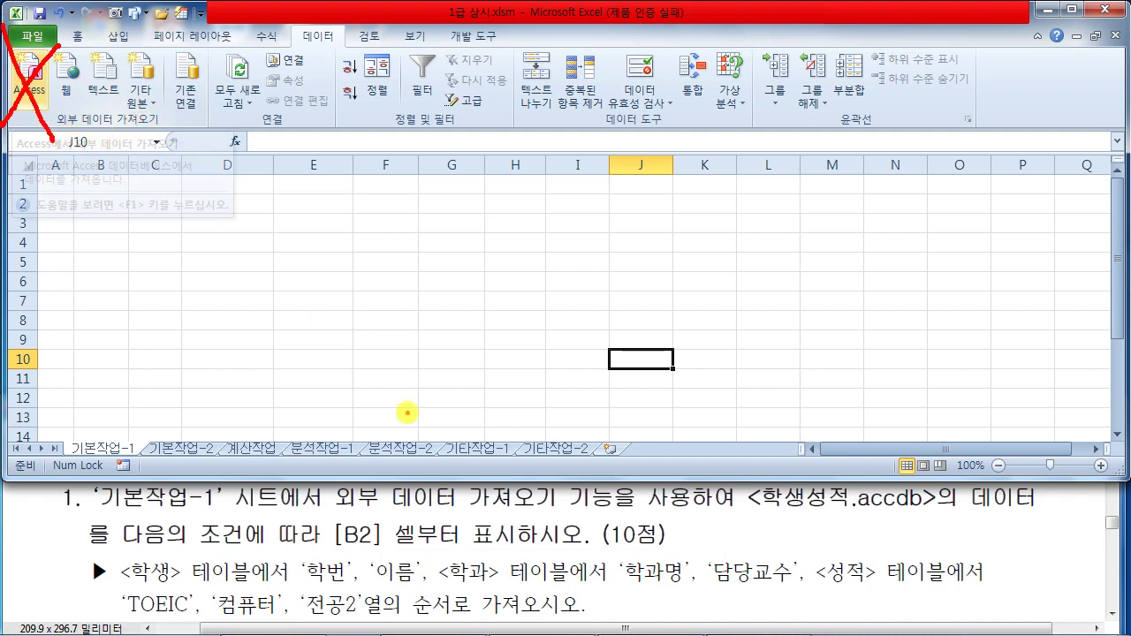
{"action": "key", "text": "Escape"}
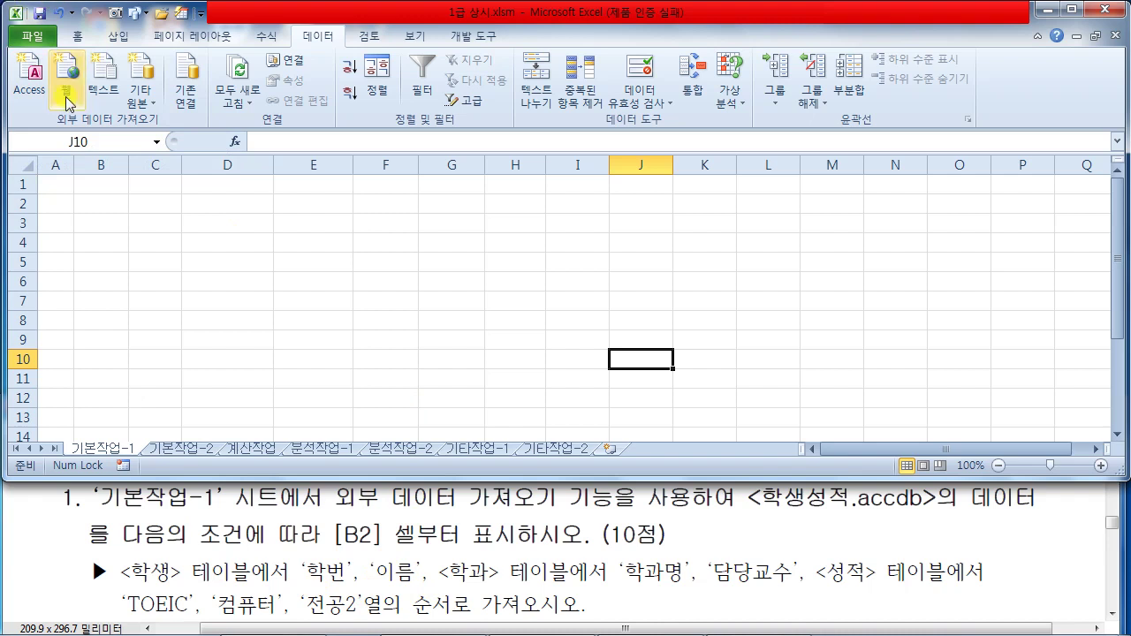
Step: Start a Microsoft Query import from other sources with MS Access Database* as the data source
{"action": "left_click", "coordinate": [148, 101]}
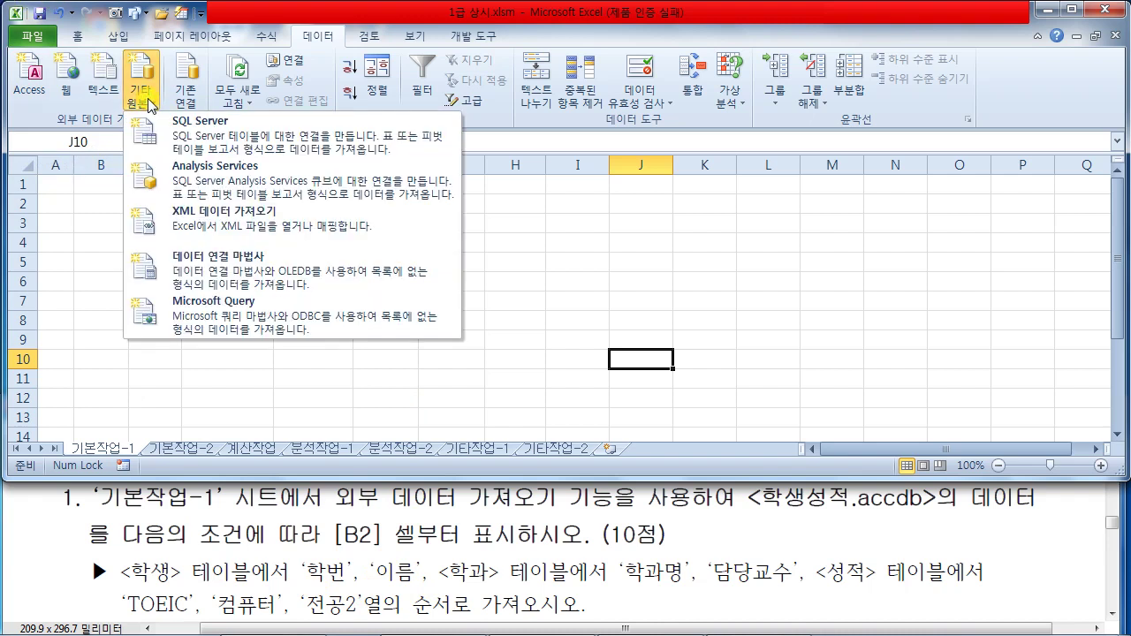
{"action": "left_click", "coordinate": [232, 322]}
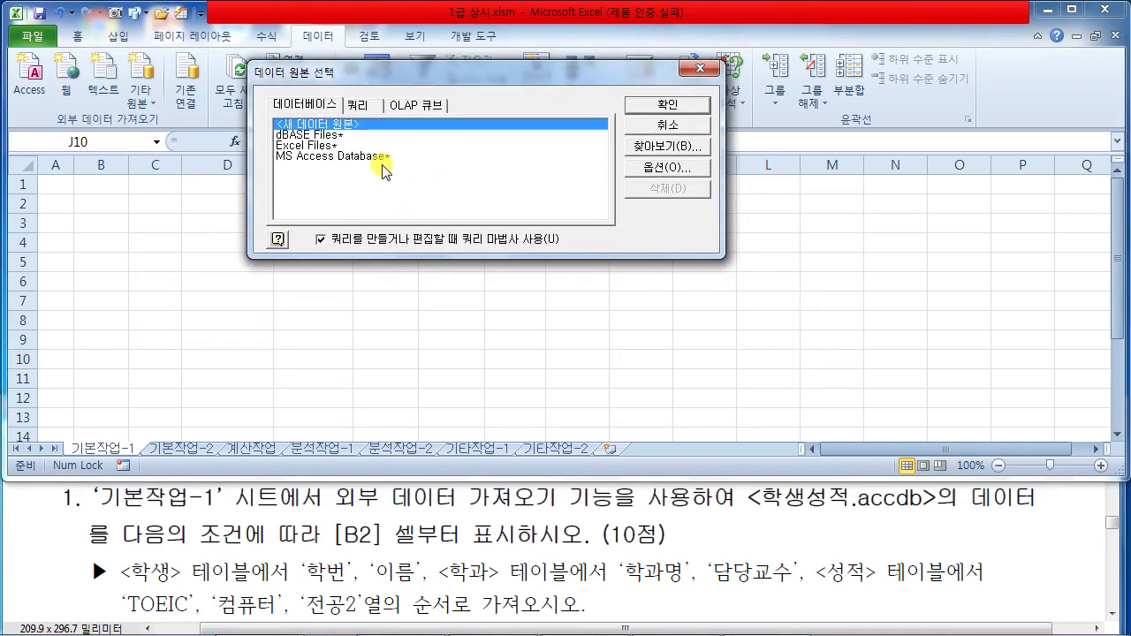
{"action": "left_click", "coordinate": [325, 156]}
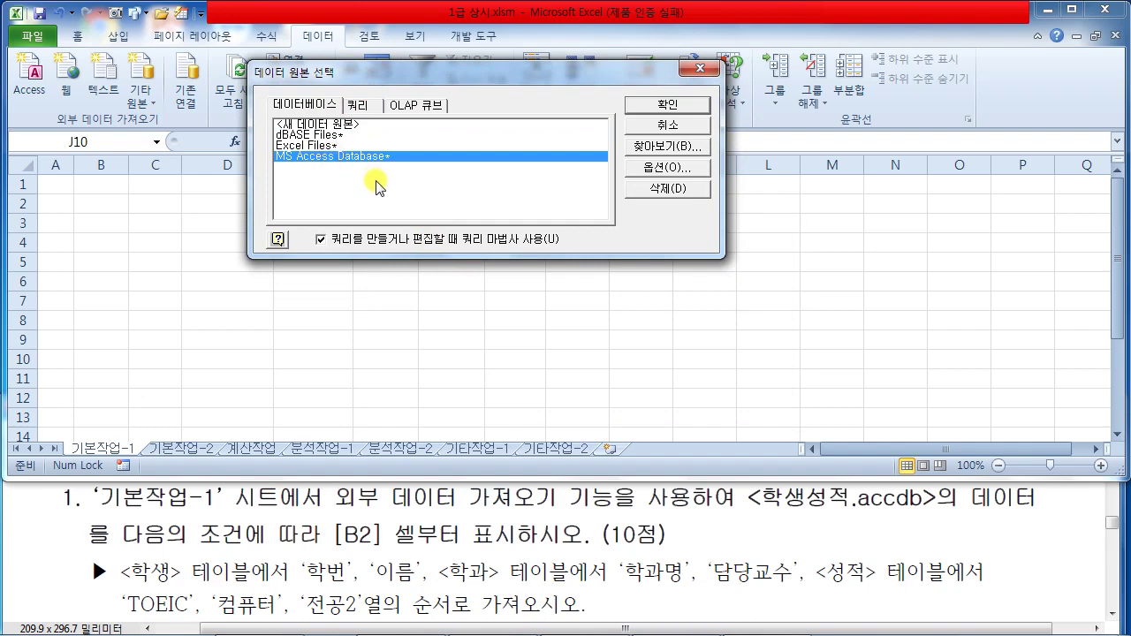
{"action": "left_click", "coordinate": [665, 106]}
{"action": "left_click_drag", "start_coordinate": [240, 14], "coordinate": [626, 166]}
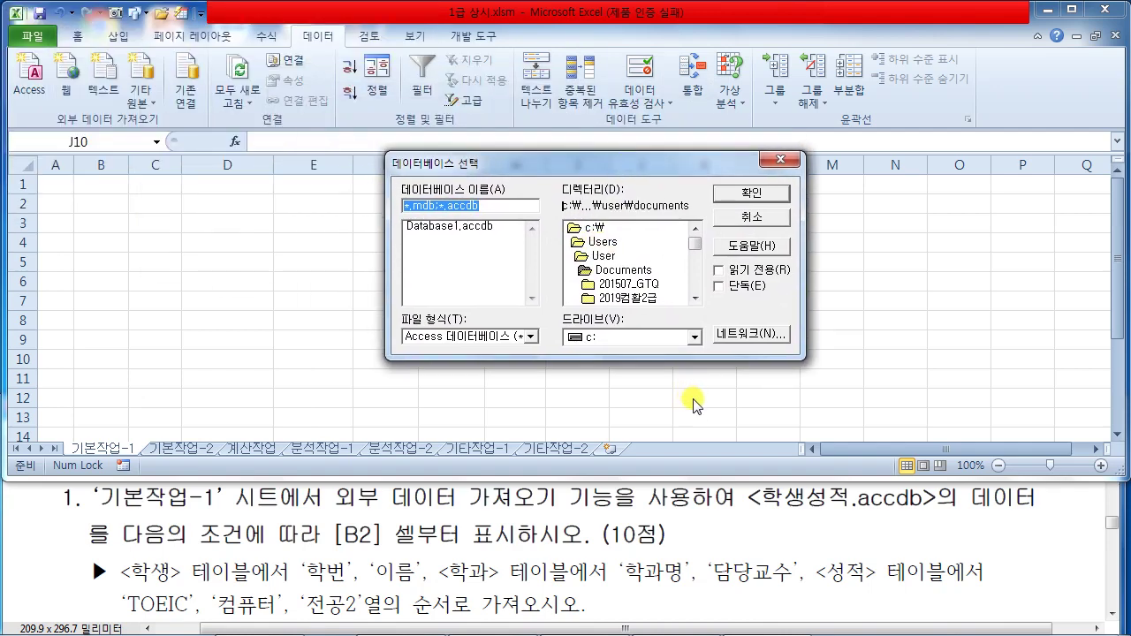
Step: Look up the external data location in the exam PDF's 유의사항 notices and return to task 1
{"action": "left_click", "coordinate": [976, 550]}
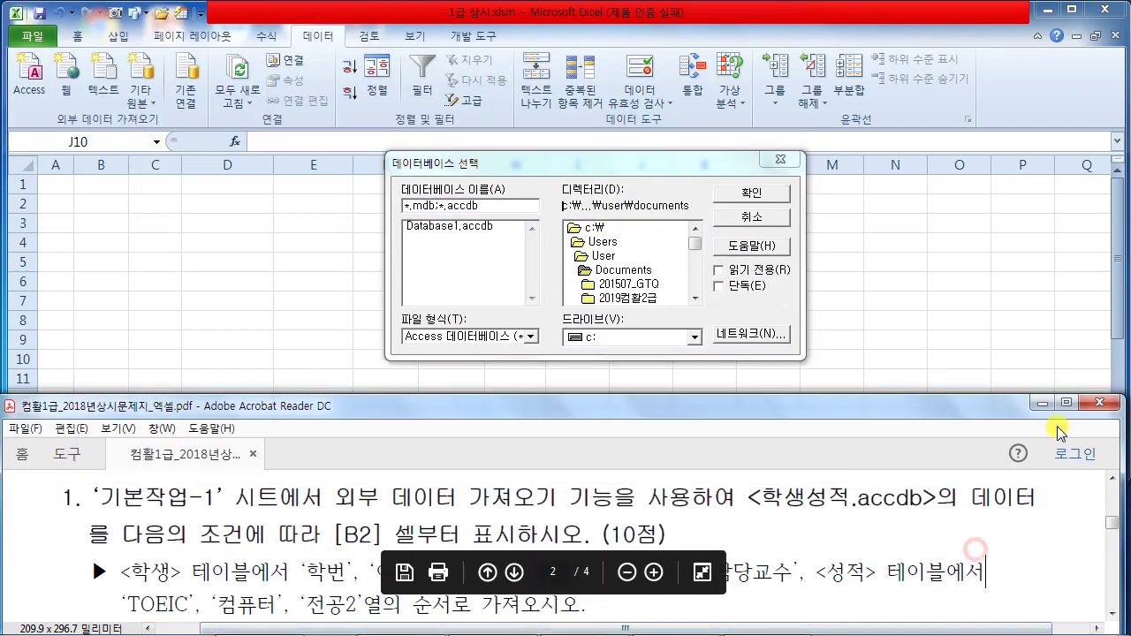
{"action": "left_click", "coordinate": [1069, 409]}
{"action": "left_click_drag", "start_coordinate": [1124, 234], "coordinate": [1125, 151]}
{"action": "scroll", "coordinate": [1124, 152], "scroll_direction": "down", "scroll_amount": 3}
{"action": "scroll", "coordinate": [530, 298], "scroll_direction": "down", "scroll_amount": 3}
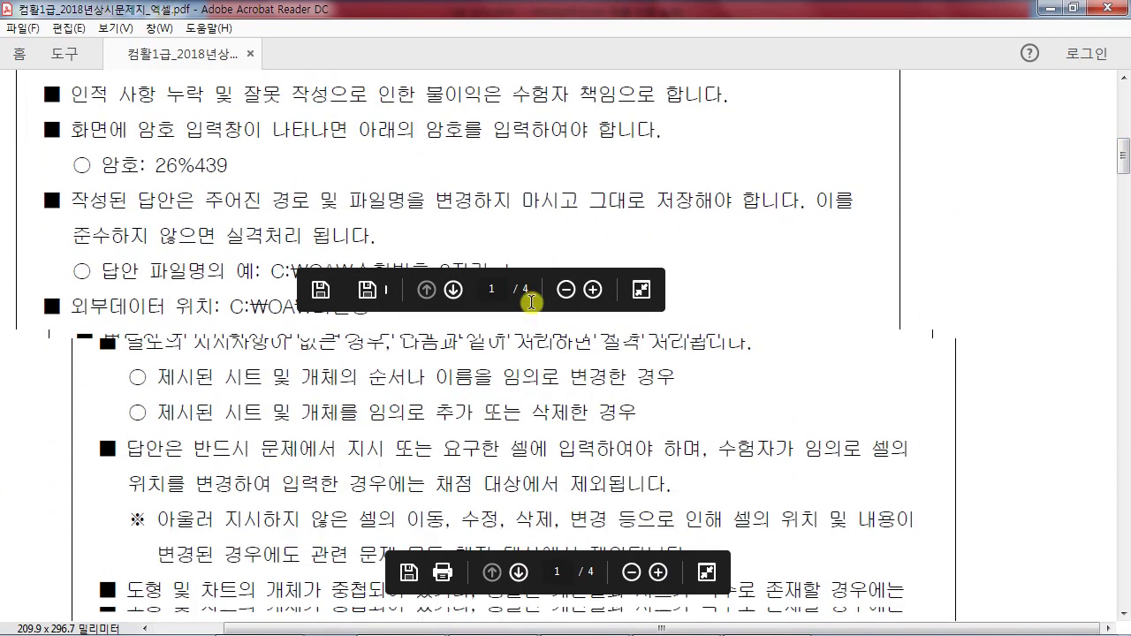
{"action": "scroll", "coordinate": [586, 429], "scroll_direction": "up", "scroll_amount": 5}
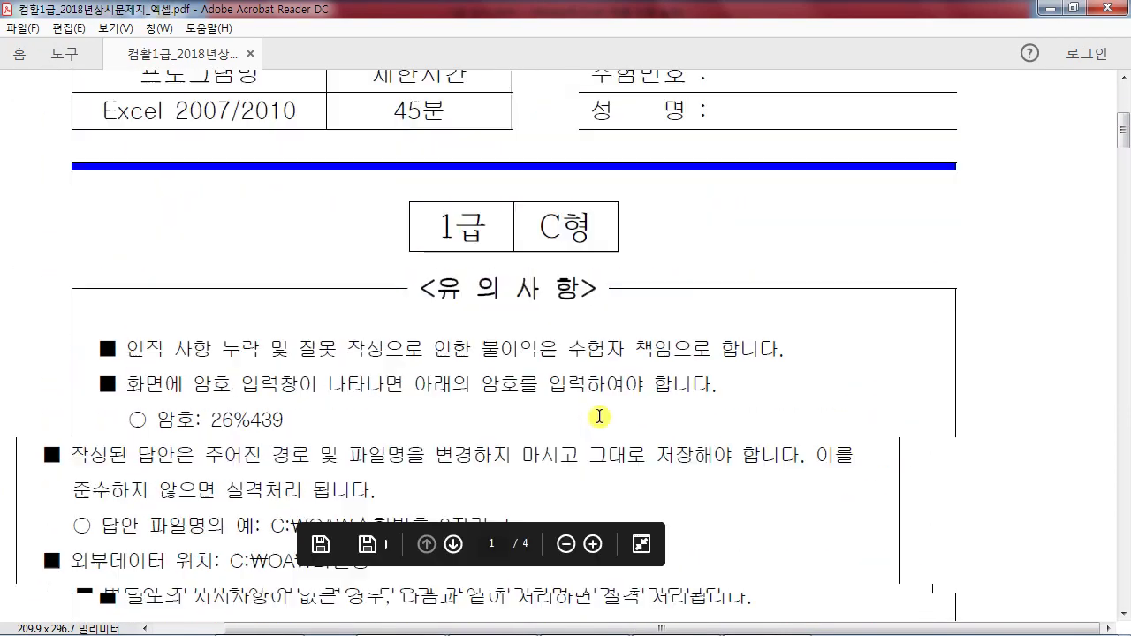
{"action": "scroll", "coordinate": [601, 424], "scroll_direction": "down", "scroll_amount": 5}
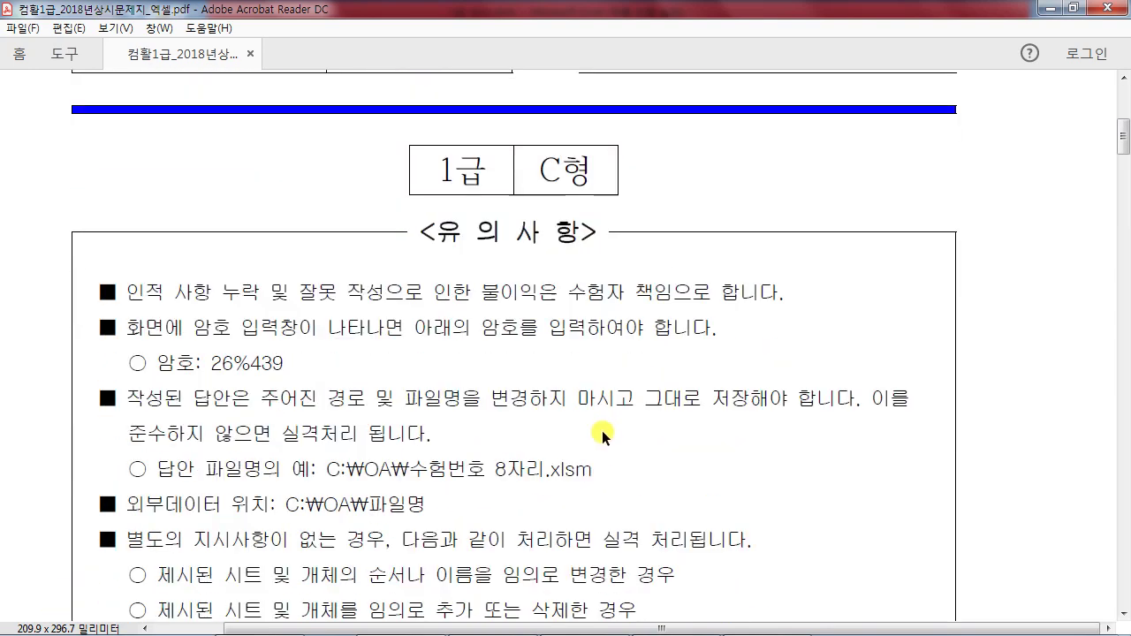
{"action": "scroll", "coordinate": [604, 436], "scroll_direction": "down", "scroll_amount": 1}
{"action": "left_click_drag", "start_coordinate": [285, 363], "coordinate": [429, 363]}
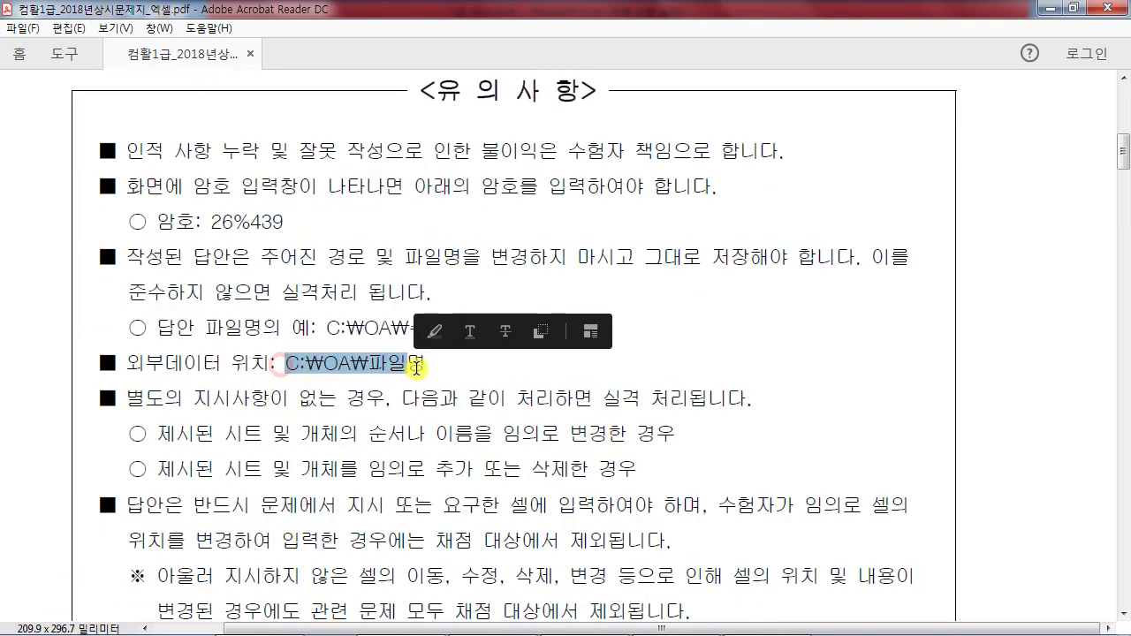
{"action": "left_click", "coordinate": [428, 364]}
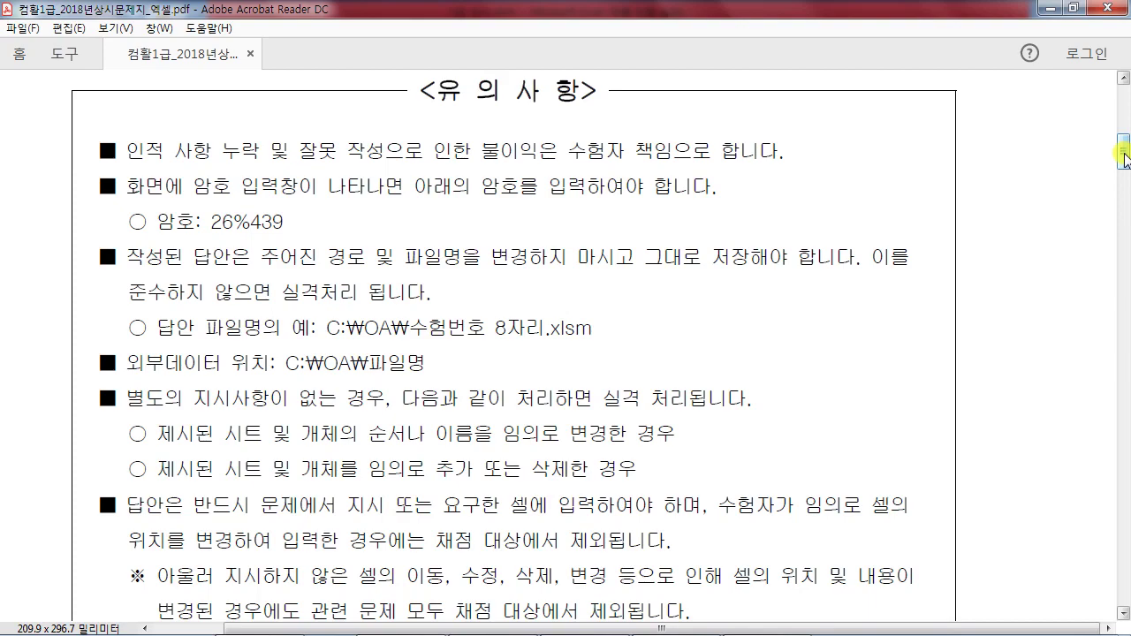
{"action": "left_click_drag", "start_coordinate": [1125, 157], "coordinate": [1126, 255]}
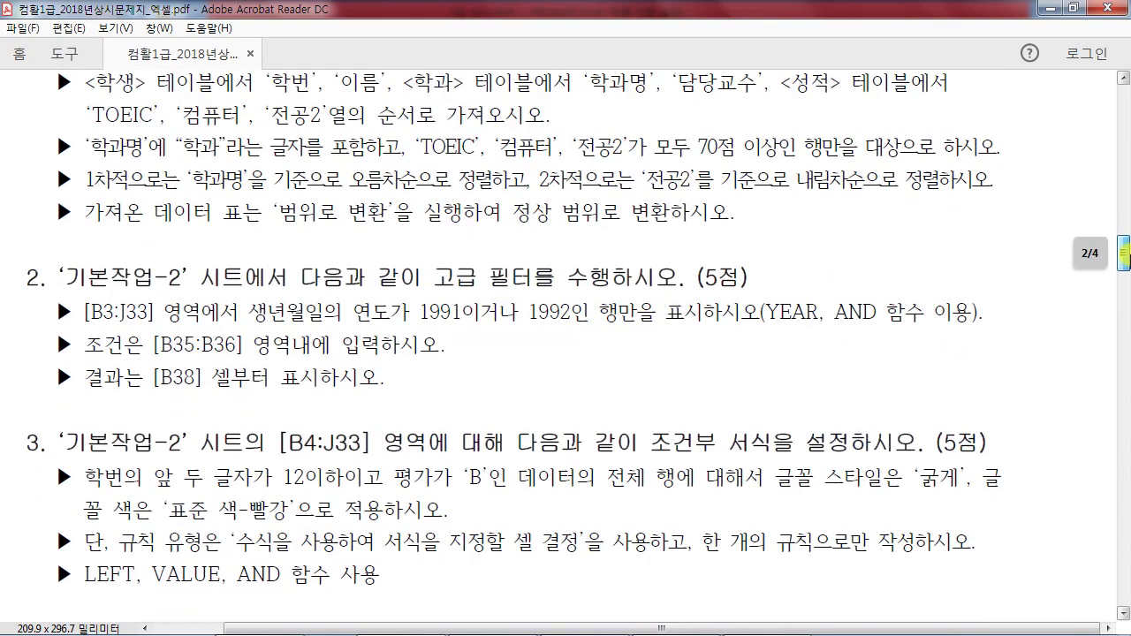
{"action": "left_click", "coordinate": [1073, 7]}
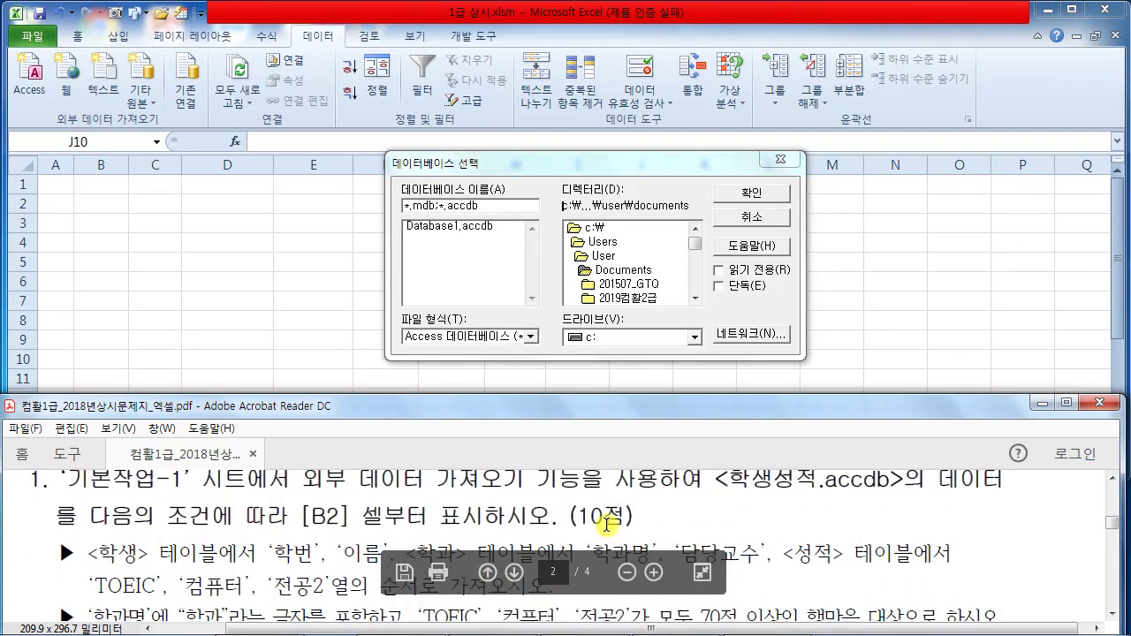
{"action": "scroll", "coordinate": [606, 525], "scroll_direction": "up", "scroll_amount": 1}
Step: Choose 학생성적.accdb from the C:\OA folder as the database for the query
{"action": "double_click", "coordinate": [588, 227]}
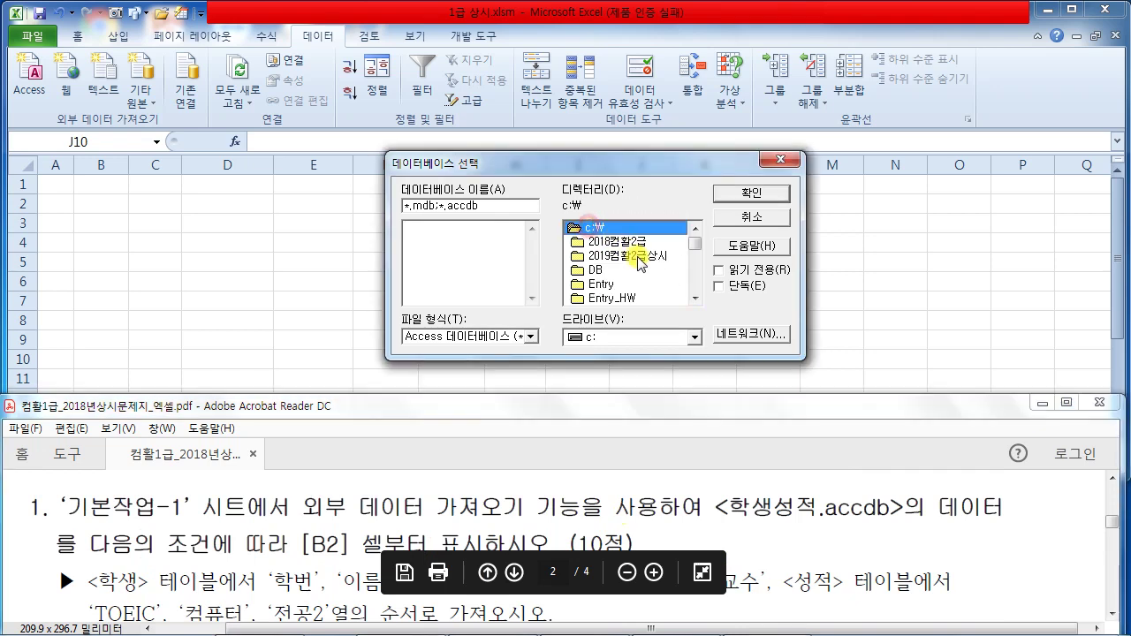
{"action": "left_click_drag", "start_coordinate": [695, 240], "coordinate": [698, 270]}
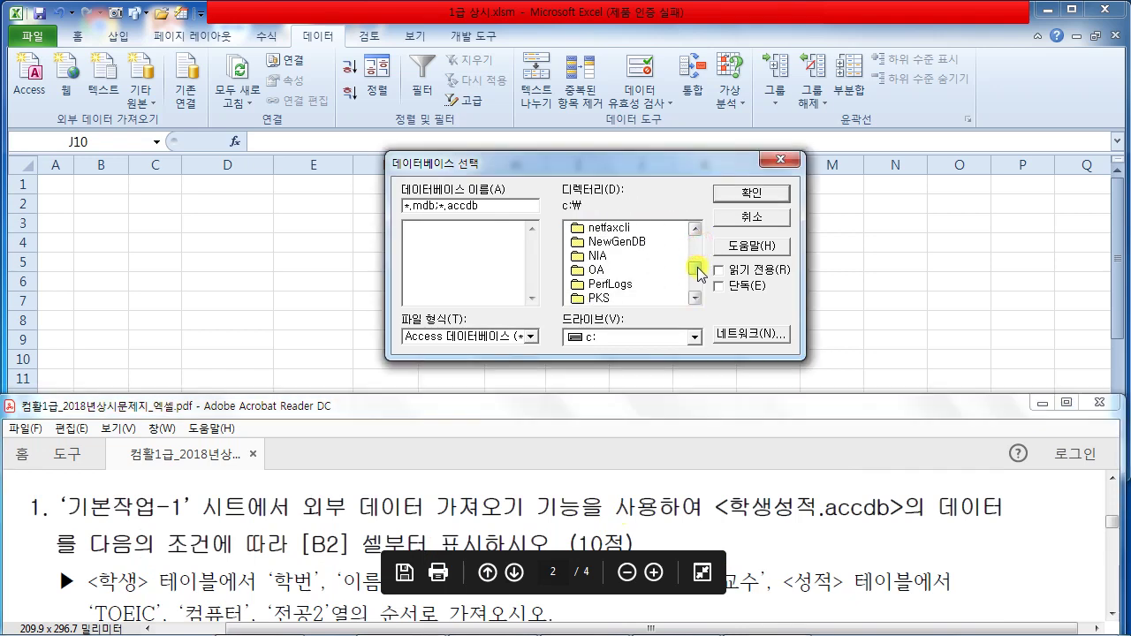
{"action": "double_click", "coordinate": [594, 272]}
{"action": "left_click", "coordinate": [460, 227]}
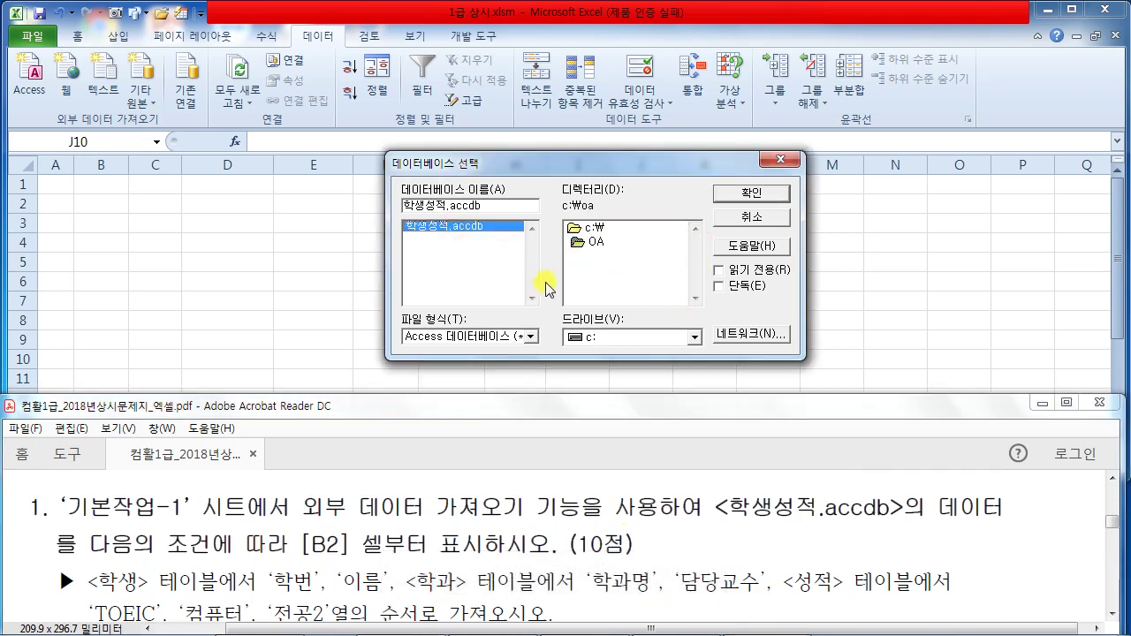
{"action": "left_click", "coordinate": [765, 199]}
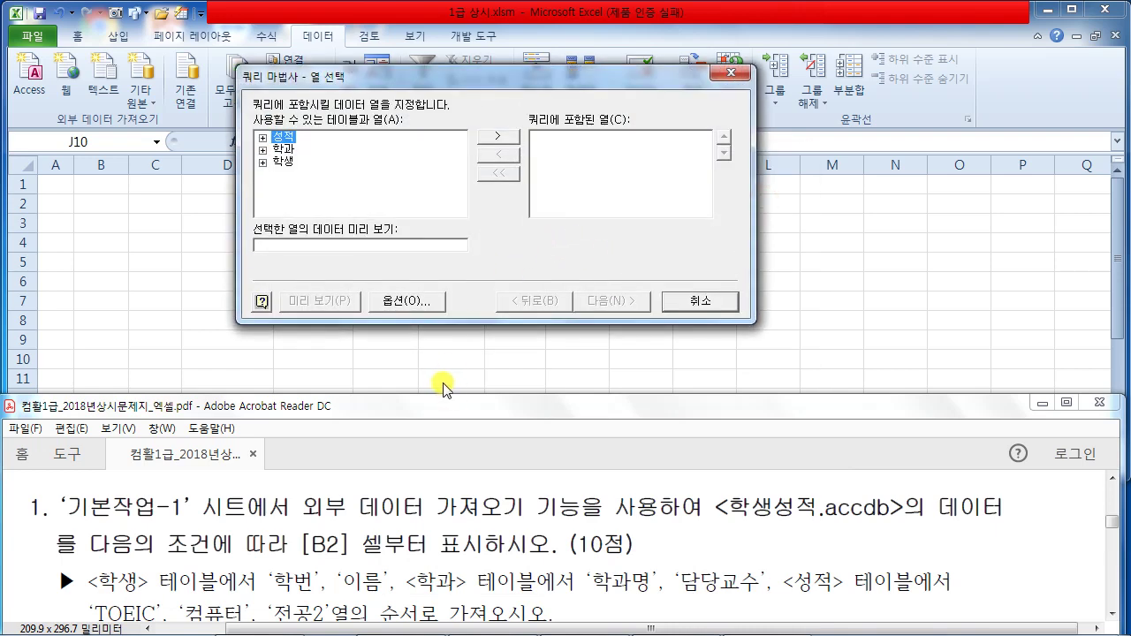
Step: Add the 학번 and 이름 columns from the 학생 table to the query
{"action": "left_click", "coordinate": [635, 535]}
{"action": "scroll", "coordinate": [635, 530], "scroll_direction": "down", "scroll_amount": 2}
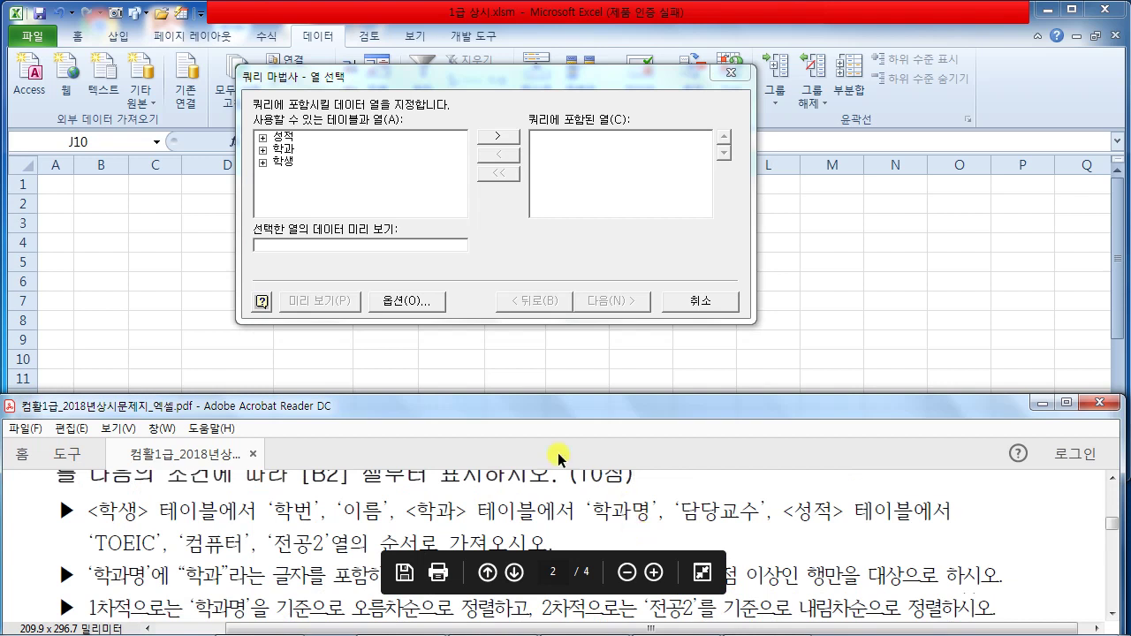
{"action": "left_click", "coordinate": [263, 163]}
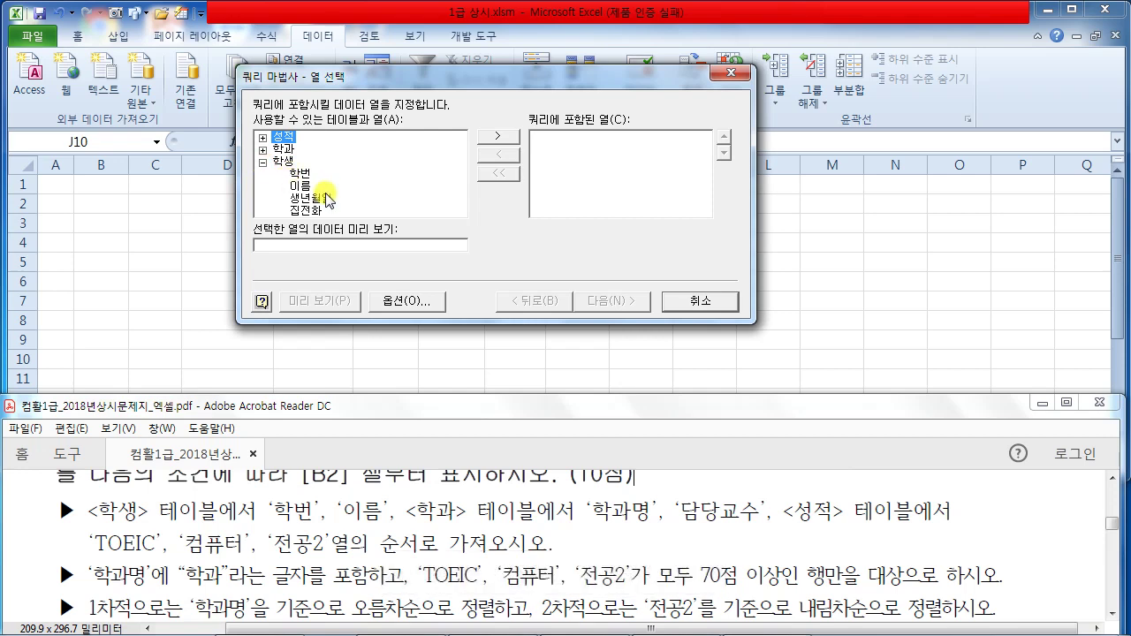
{"action": "double_click", "coordinate": [301, 173]}
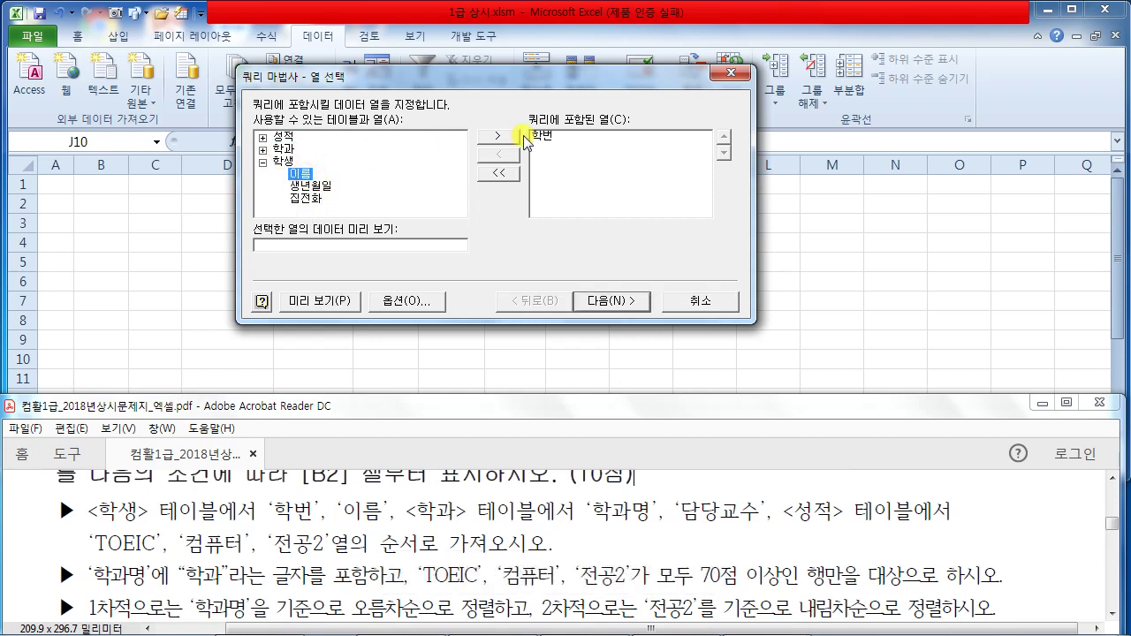
{"action": "double_click", "coordinate": [301, 174]}
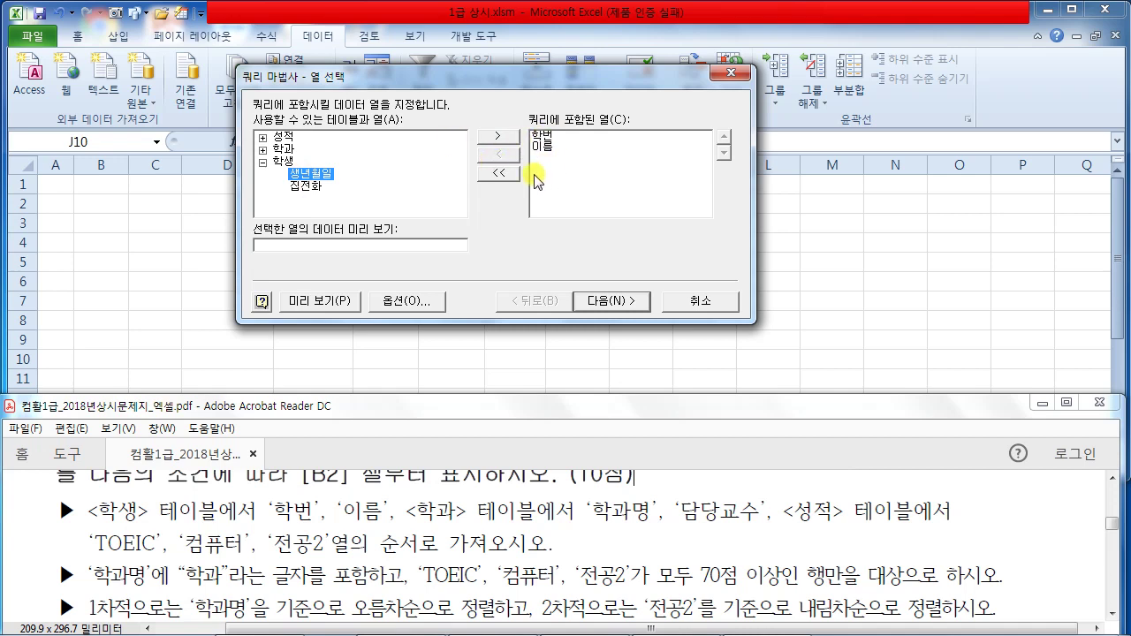
Step: Add 담당교수 and 학과명 from the 학과 table to the query, ordering 학과명 ahead of 담당교수
{"action": "left_click", "coordinate": [263, 149]}
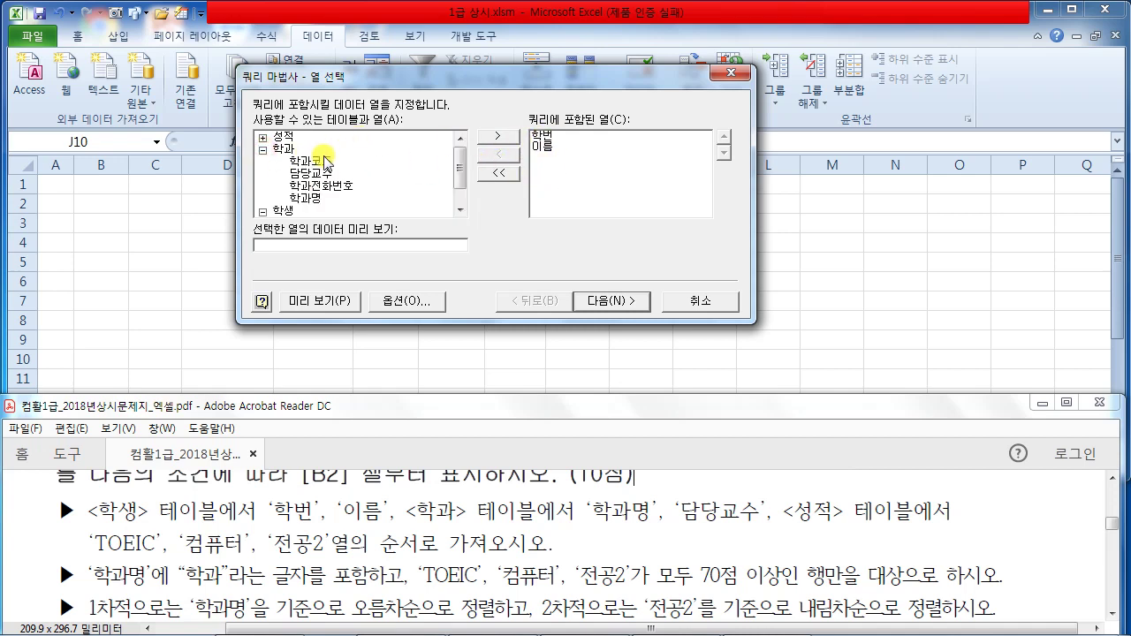
{"action": "double_click", "coordinate": [311, 173]}
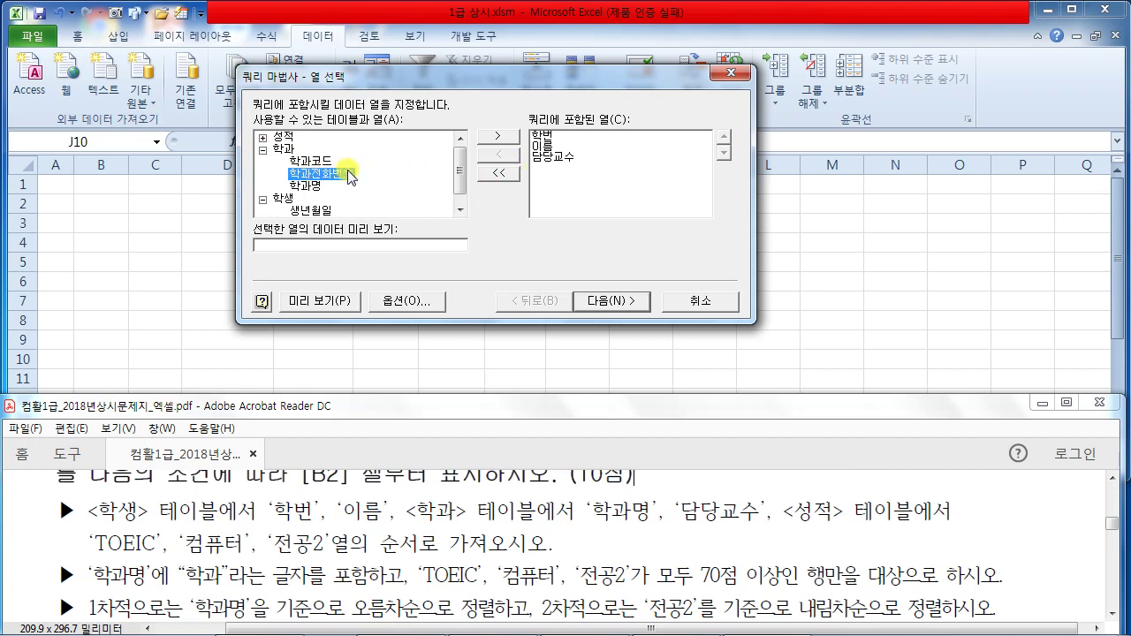
{"action": "double_click", "coordinate": [305, 186]}
{"action": "left_click", "coordinate": [550, 167]}
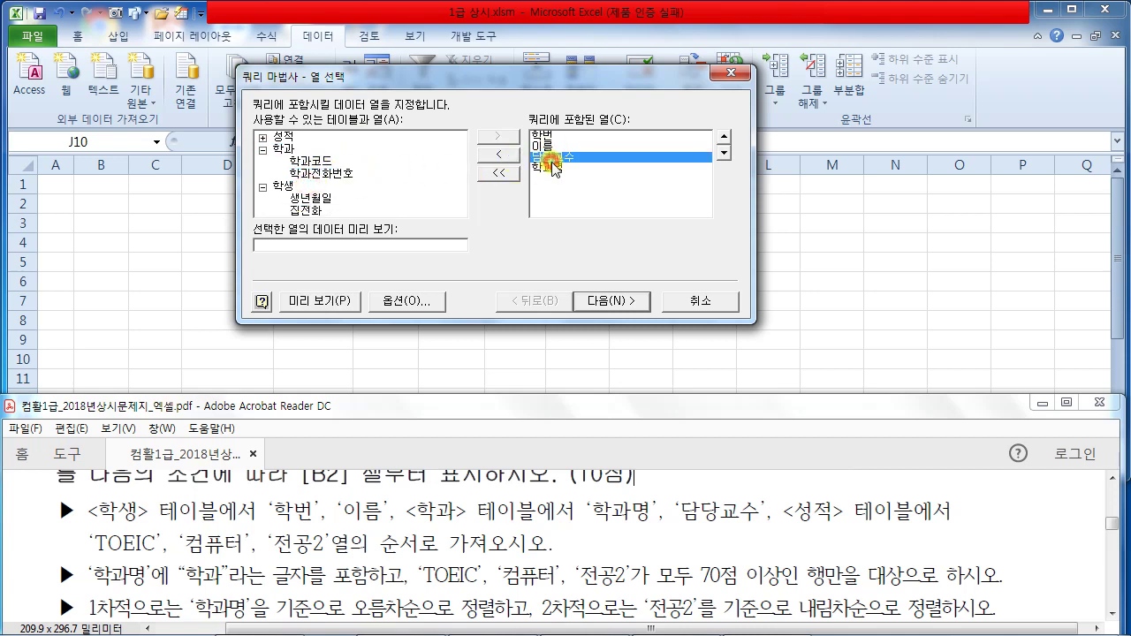
{"action": "left_click", "coordinate": [723, 141]}
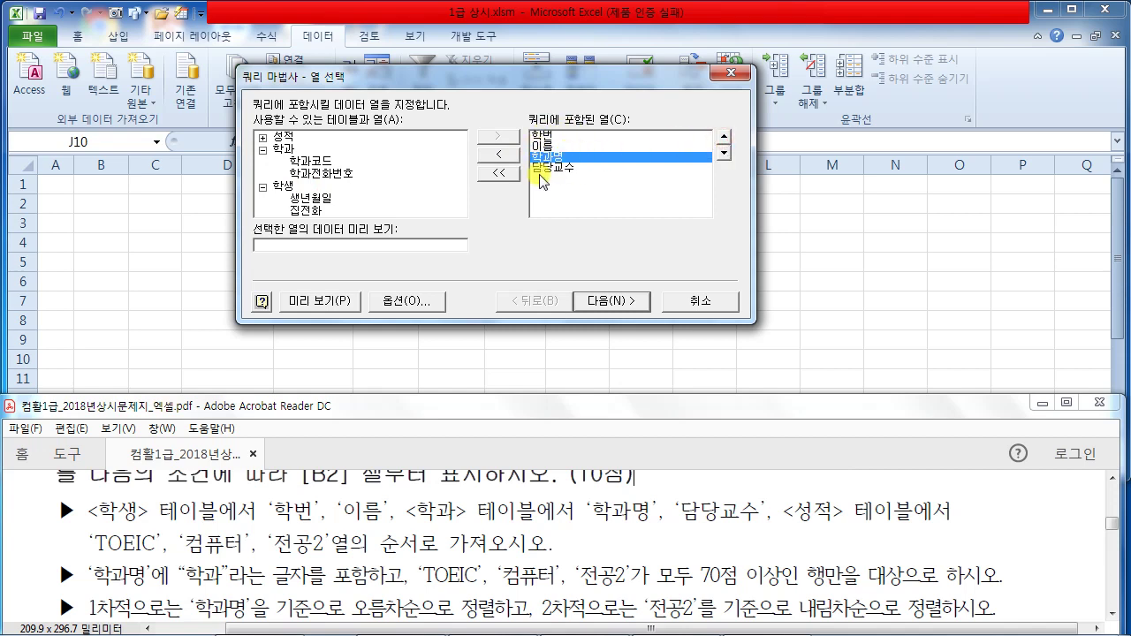
Step: Add TOEIC, 컴퓨터 and 전공2 from the 성적 table to the query and proceed to the data filter settings
{"action": "left_click", "coordinate": [262, 138]}
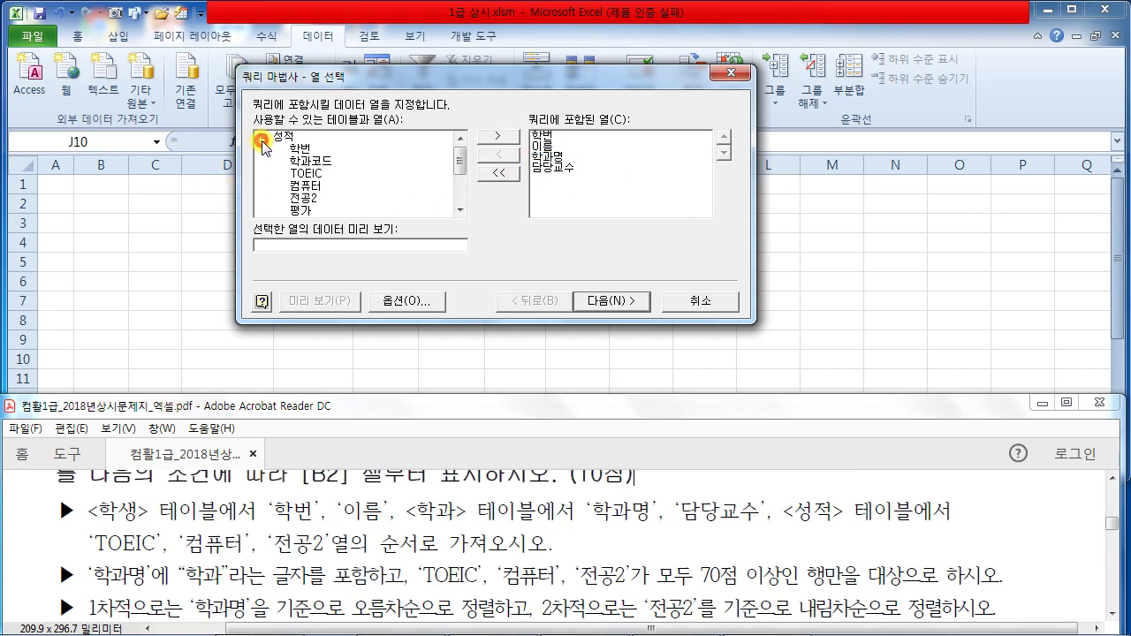
{"action": "double_click", "coordinate": [306, 175]}
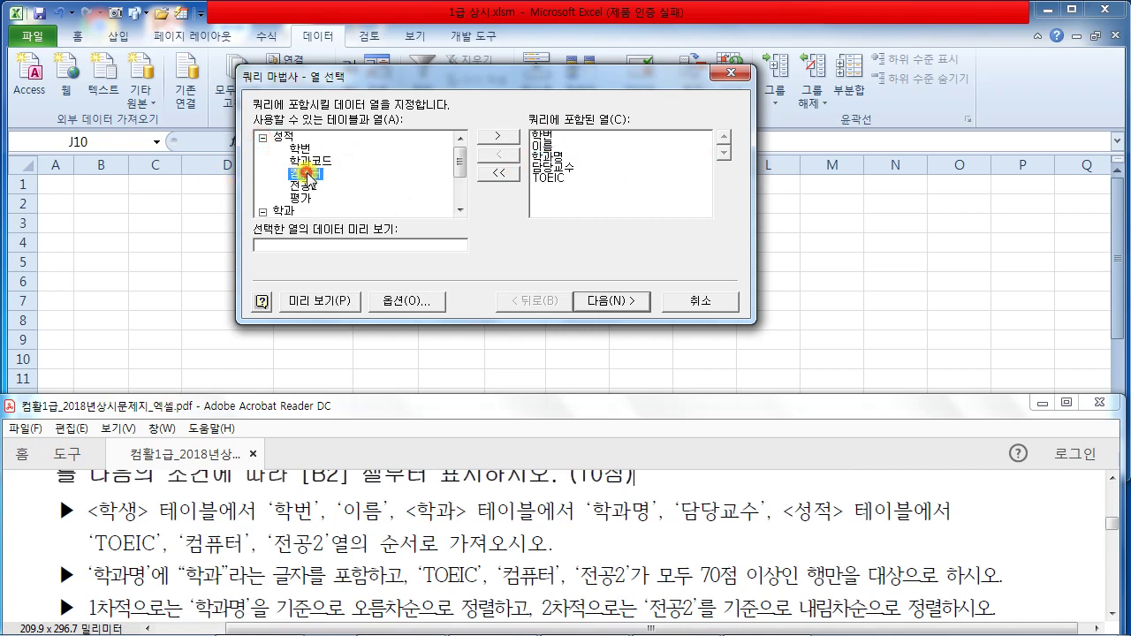
{"action": "double_click", "coordinate": [306, 175]}
{"action": "double_click", "coordinate": [306, 175]}
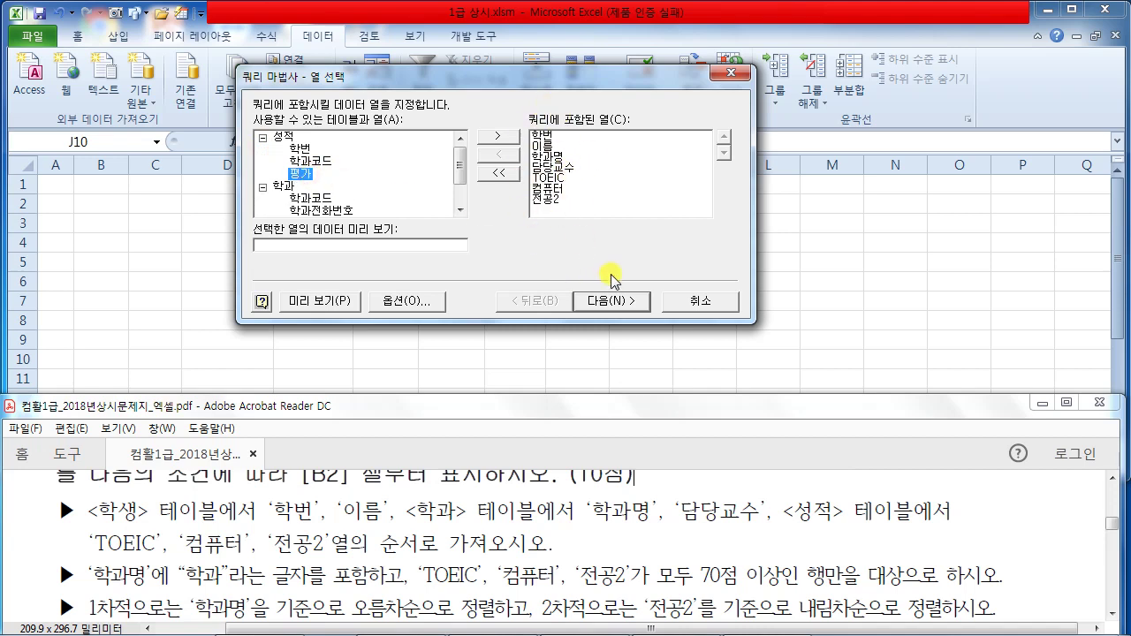
{"action": "left_click", "coordinate": [608, 299]}
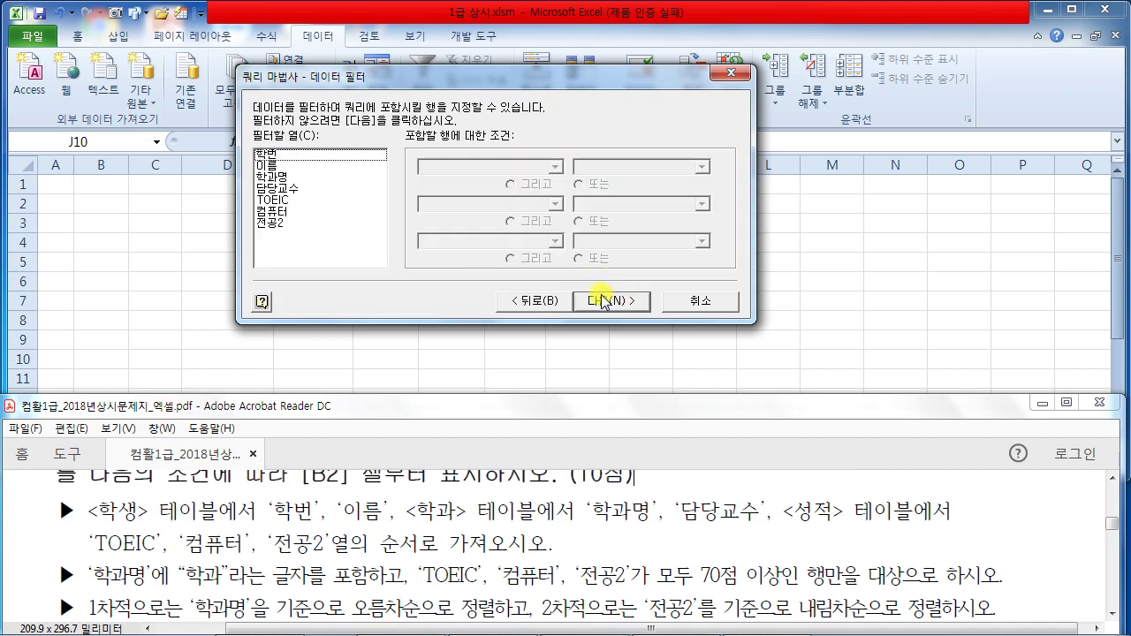
Step: Following the exam conditions, filter 학과명 with the condition 포함하는 값 and the value 학과
{"action": "left_click", "coordinate": [661, 482]}
{"action": "scroll", "coordinate": [660, 489], "scroll_direction": "down", "scroll_amount": 2}
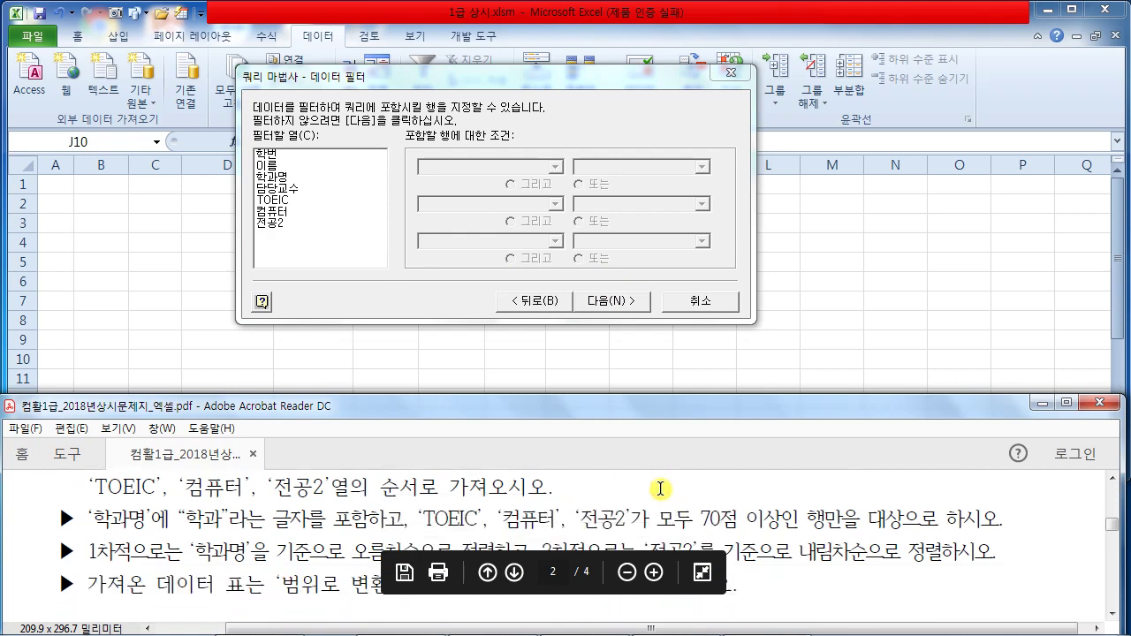
{"action": "left_click_drag", "start_coordinate": [91, 521], "coordinate": [260, 522]}
{"action": "left_click", "coordinate": [262, 522]}
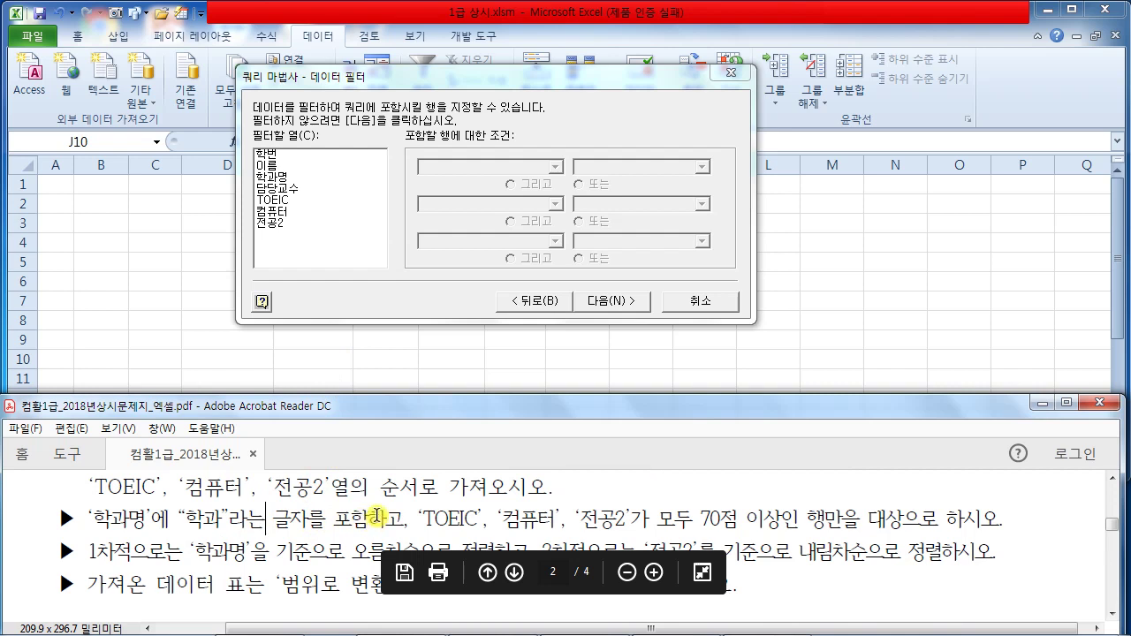
{"action": "left_click", "coordinate": [283, 177]}
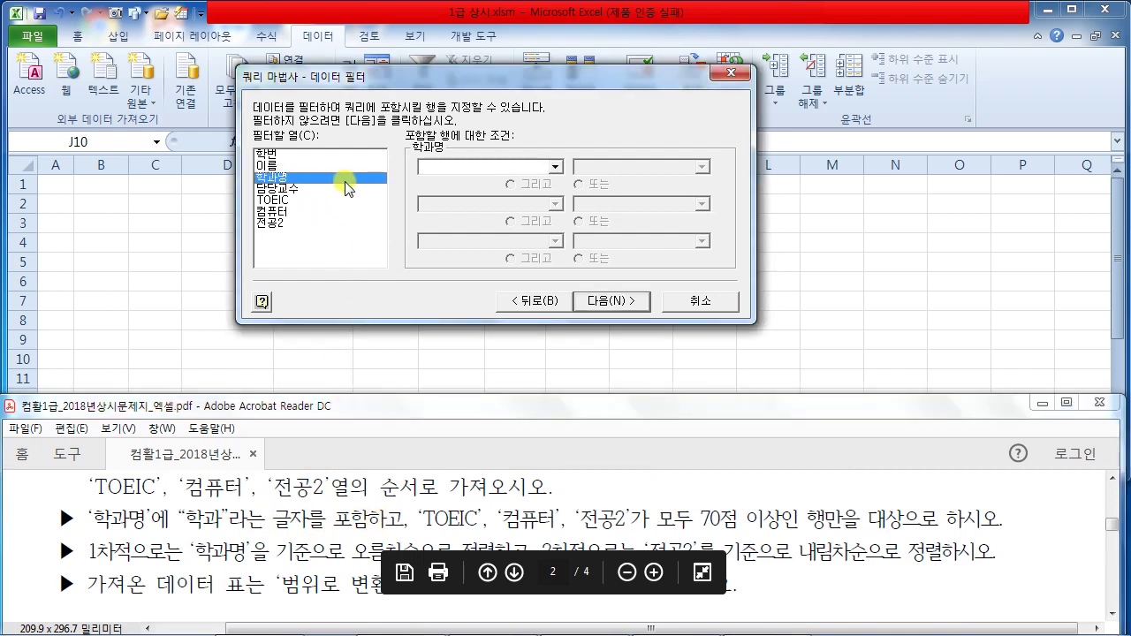
{"action": "left_click", "coordinate": [553, 167]}
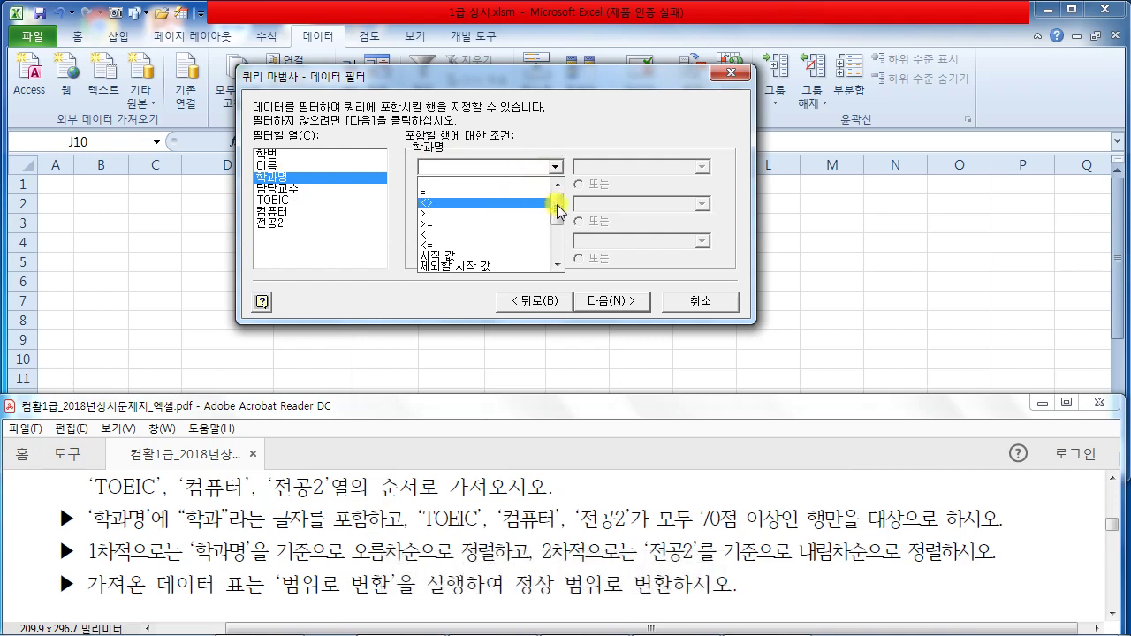
{"action": "left_click_drag", "start_coordinate": [558, 208], "coordinate": [557, 238]}
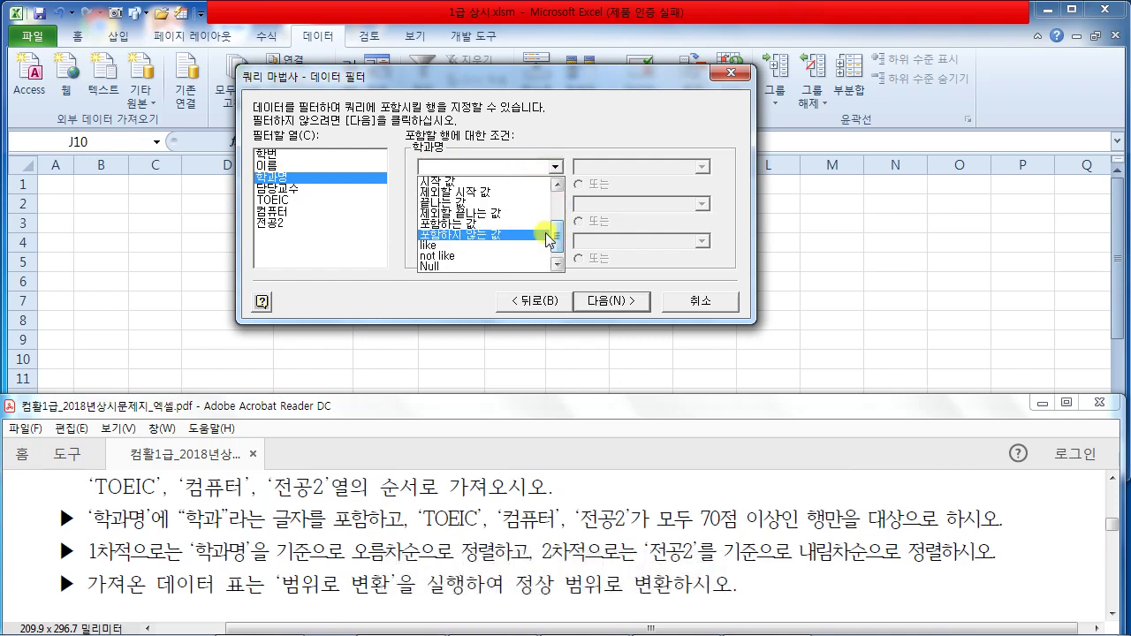
{"action": "left_click", "coordinate": [500, 226]}
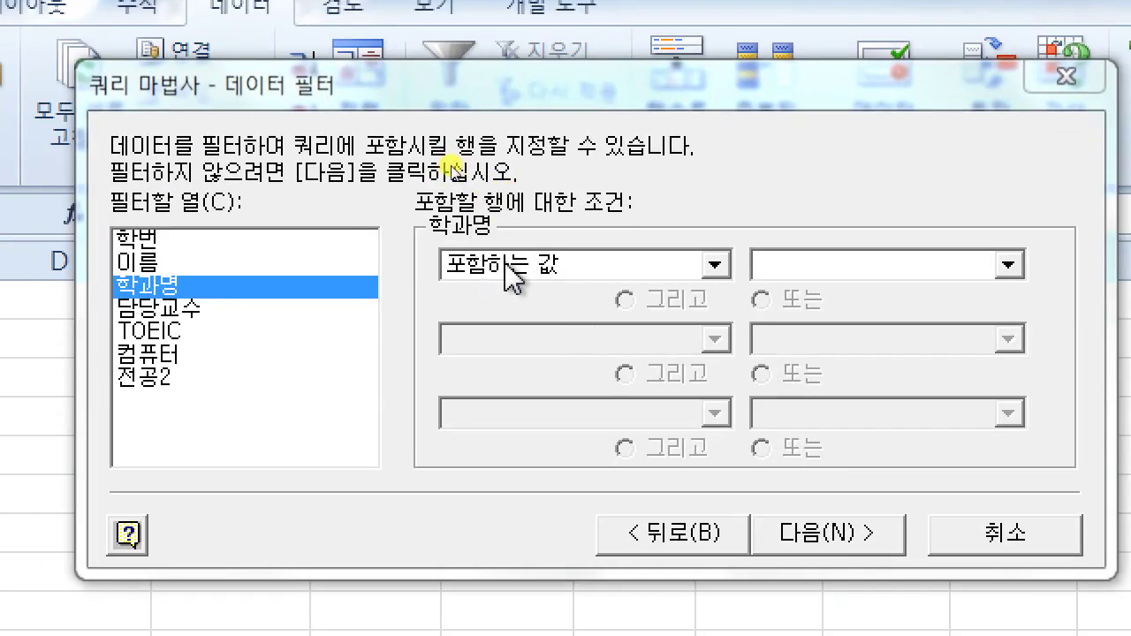
{"action": "left_click", "coordinate": [781, 270]}
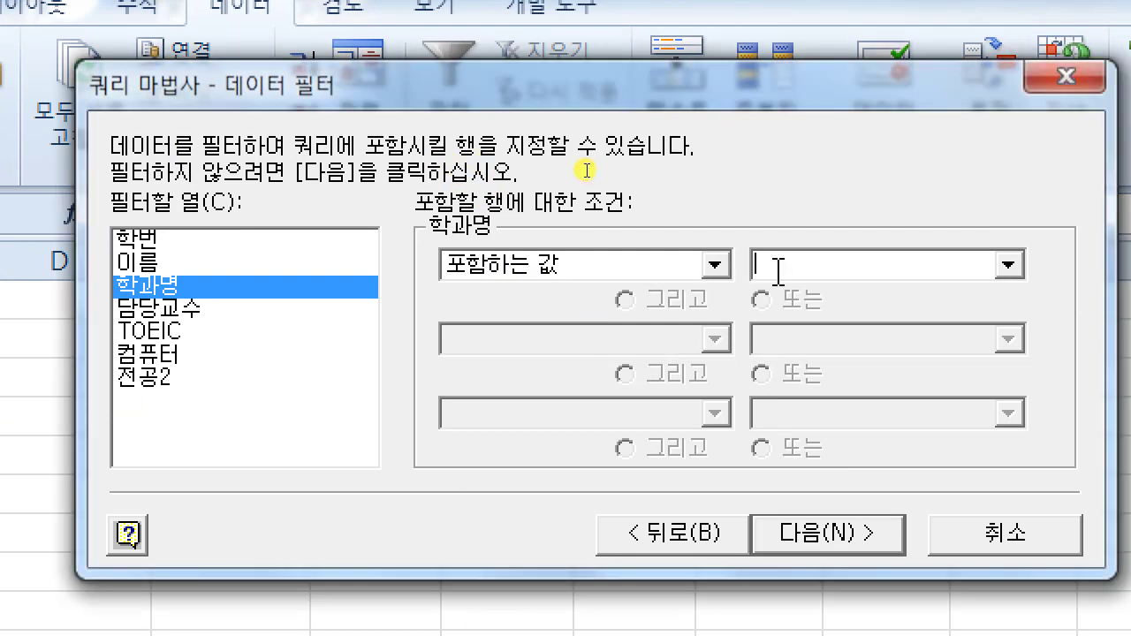
{"action": "type", "text": "gkrr"}
{"action": "key", "text": "BackSpace"}
{"action": "key", "text": "BackSpace"}
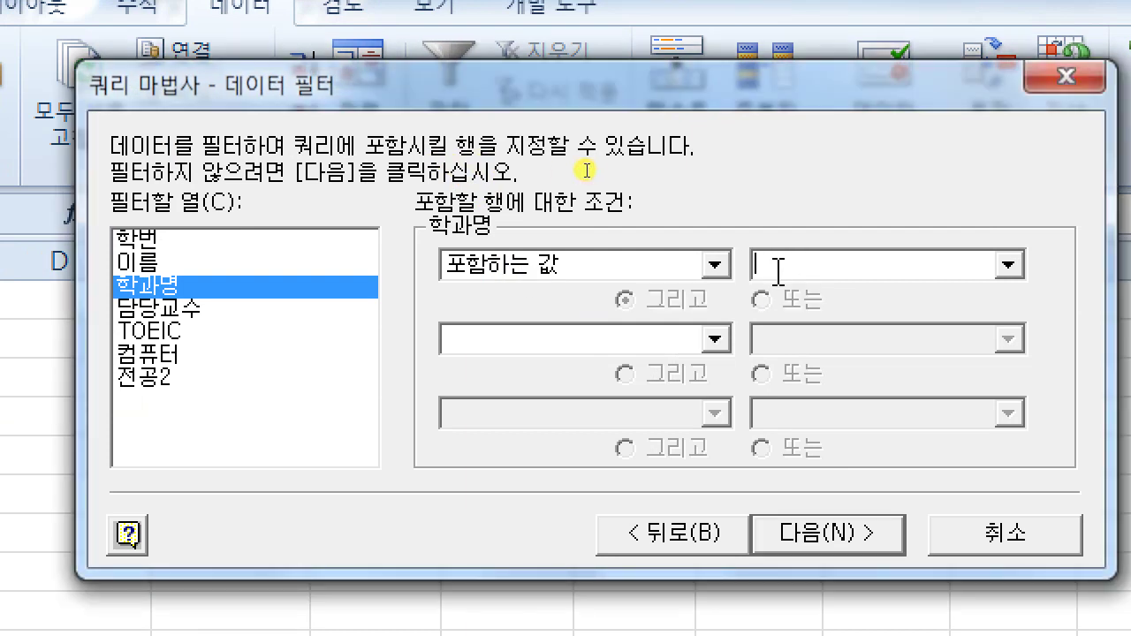
{"action": "type", "text": "학과"}
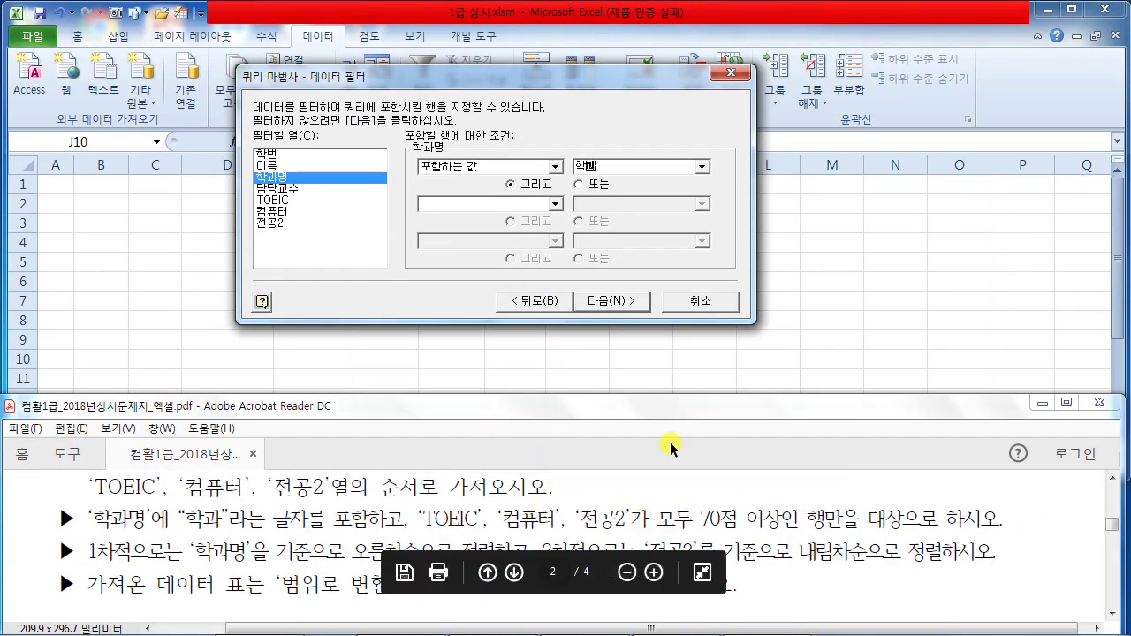
Step: Filter the TOEIC column to values >= 70
{"action": "left_click", "coordinate": [276, 200]}
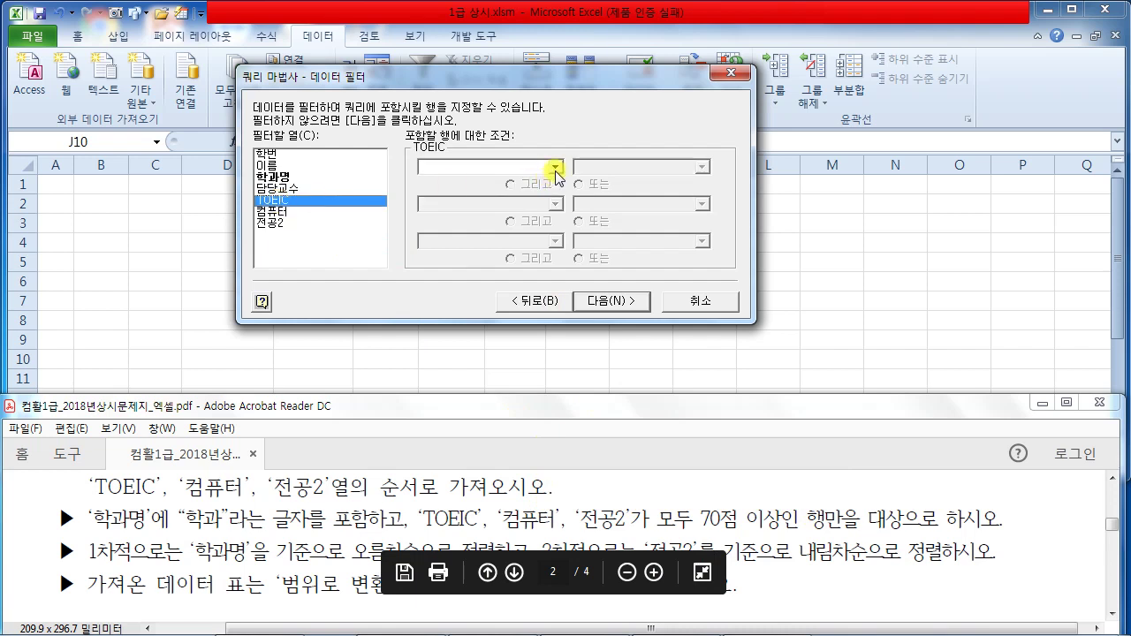
{"action": "left_click", "coordinate": [555, 166]}
{"action": "left_click", "coordinate": [470, 225]}
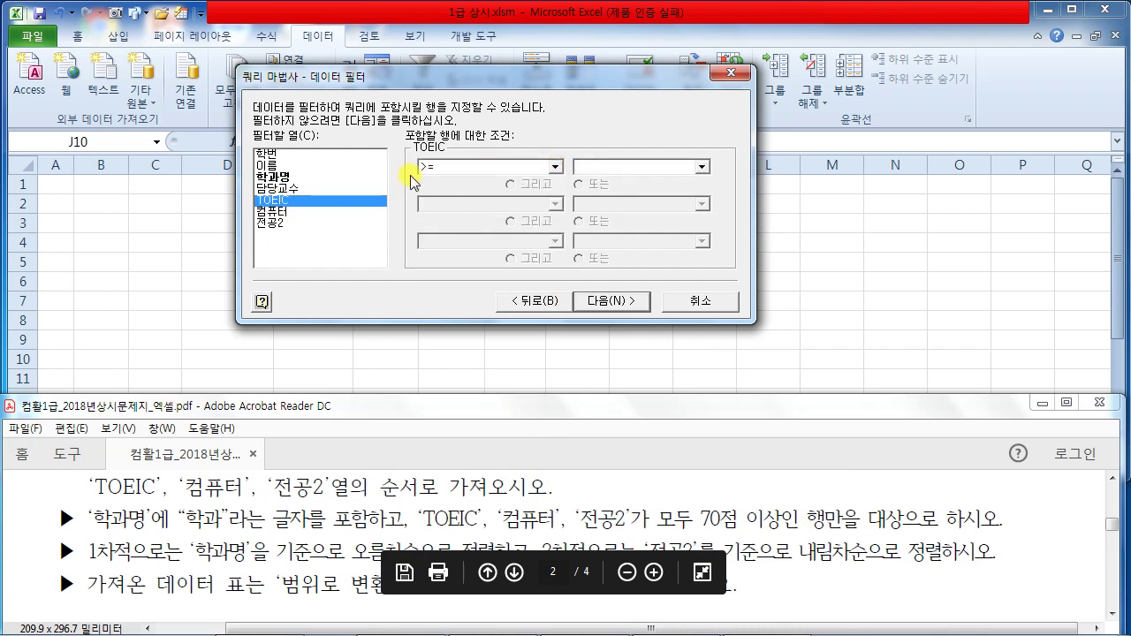
{"action": "type", "text": "70"}
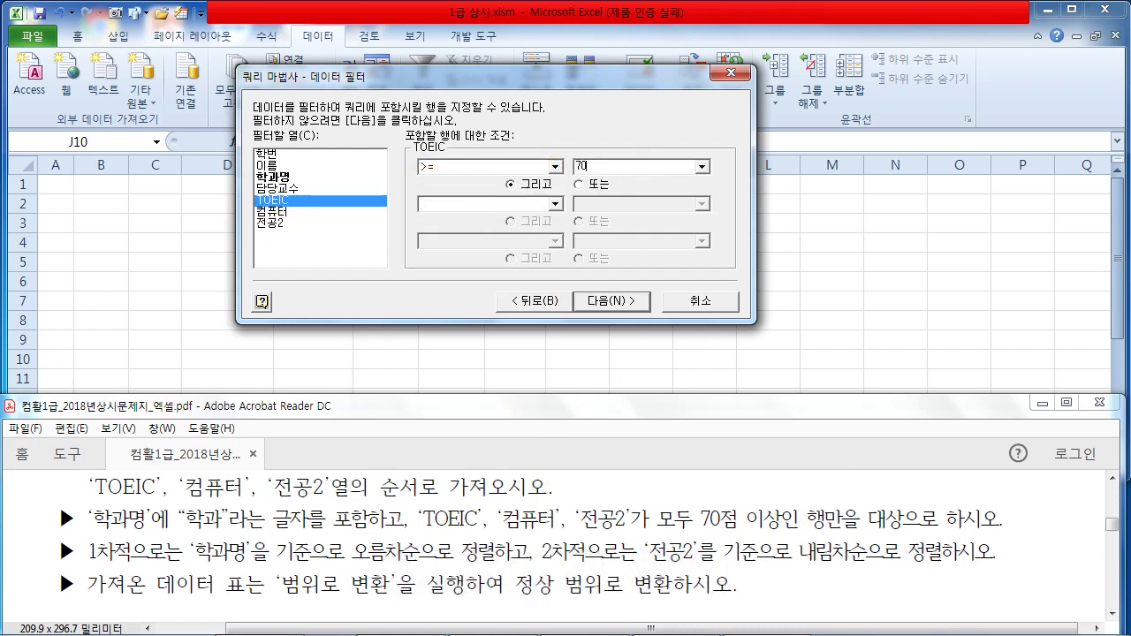
Step: Filter the 컴퓨터 column to values >= 70
{"action": "left_click", "coordinate": [300, 212]}
{"action": "left_click", "coordinate": [428, 168]}
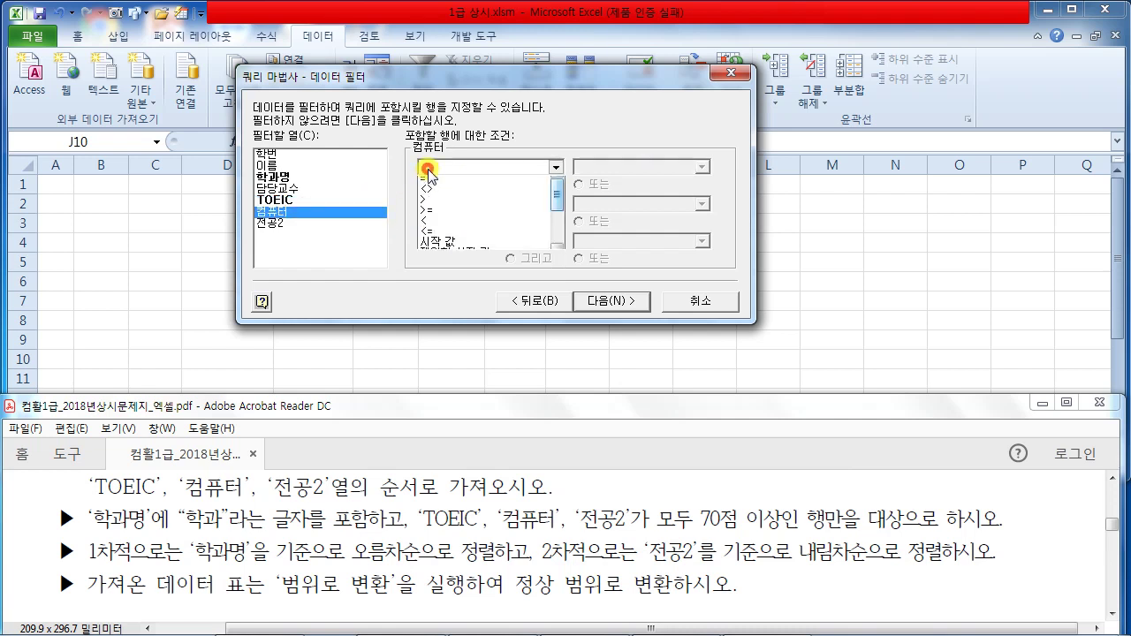
{"action": "left_click", "coordinate": [453, 224]}
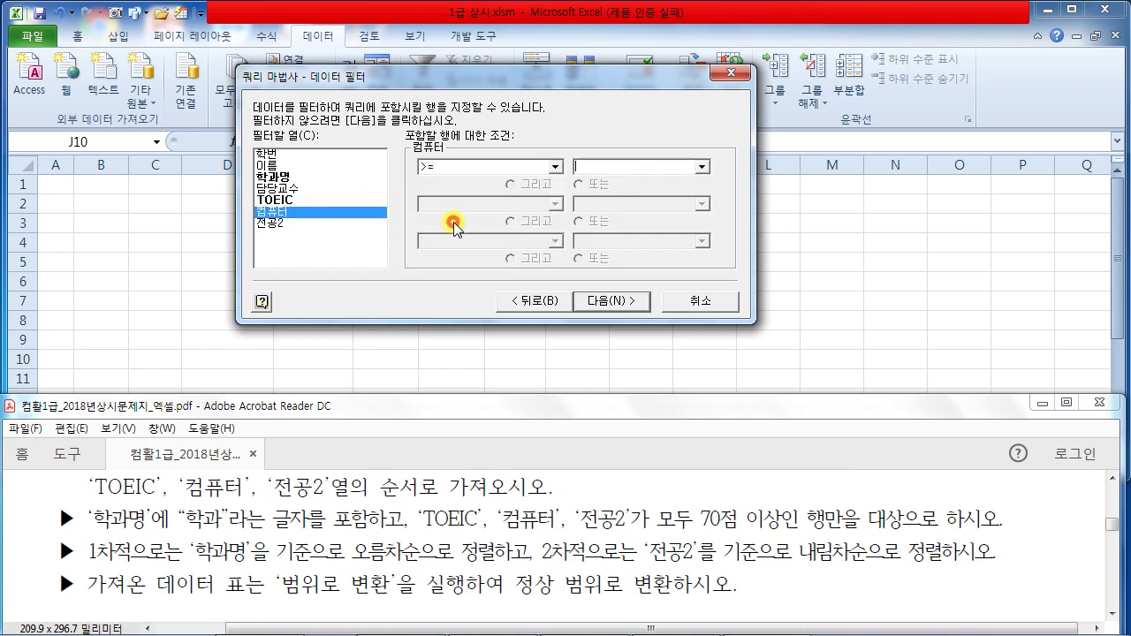
{"action": "left_click", "coordinate": [613, 166]}
{"action": "type", "text": "70"}
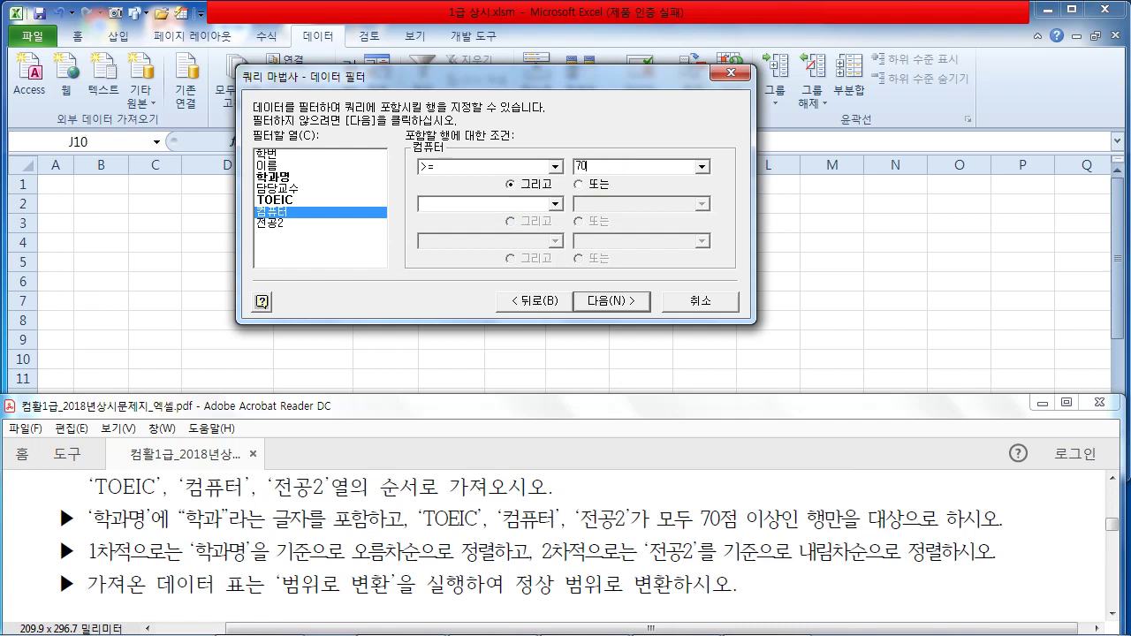
Step: Filter the 전공2 column to values >= 70 and proceed to the sort order settings
{"action": "left_click", "coordinate": [325, 223]}
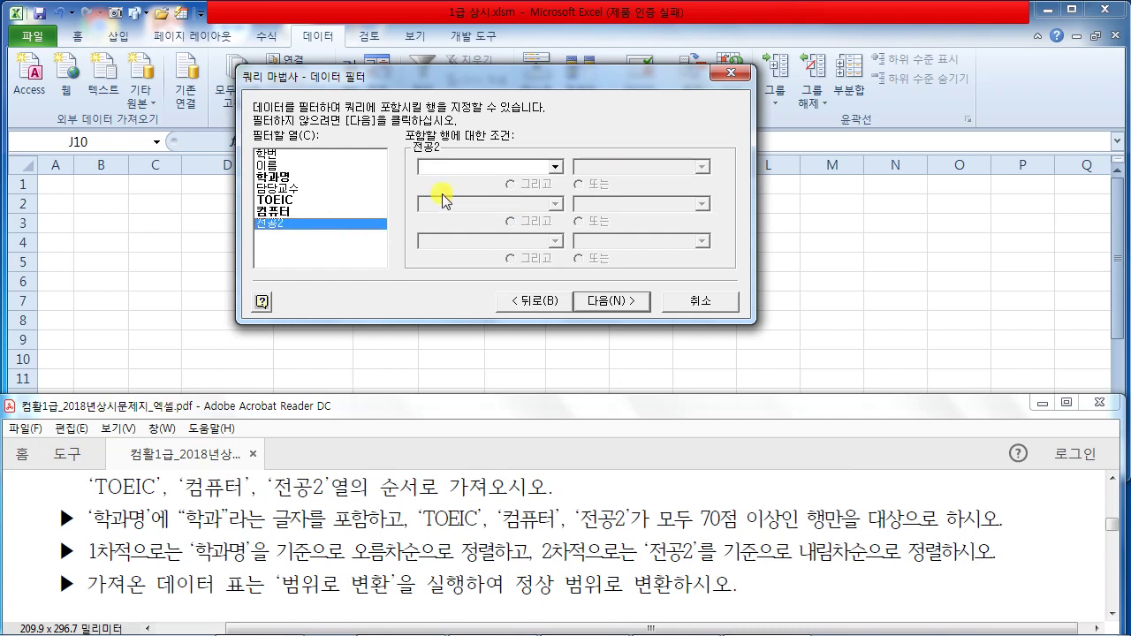
{"action": "left_click", "coordinate": [466, 164]}
{"action": "left_click", "coordinate": [453, 221]}
{"action": "left_click", "coordinate": [623, 166]}
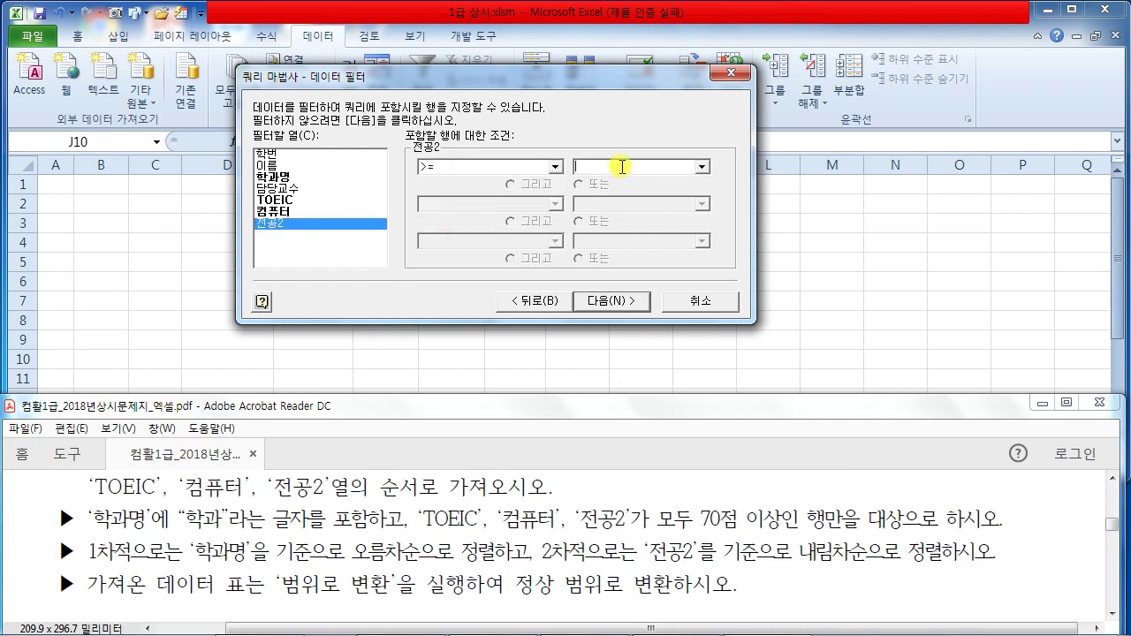
{"action": "type", "text": "70"}
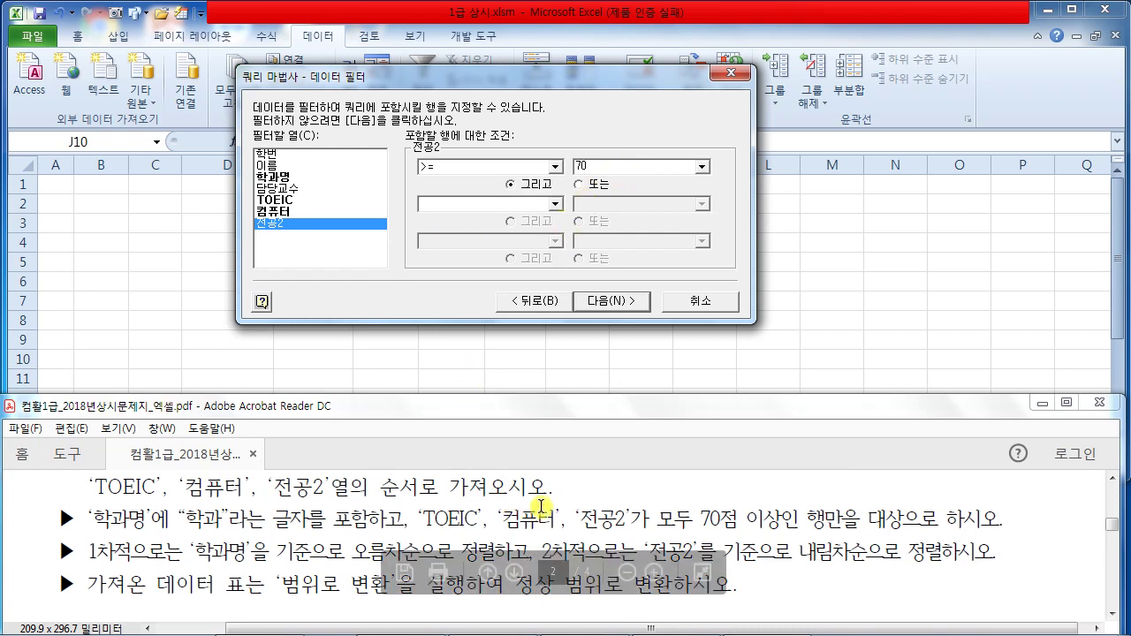
{"action": "left_click", "coordinate": [641, 301]}
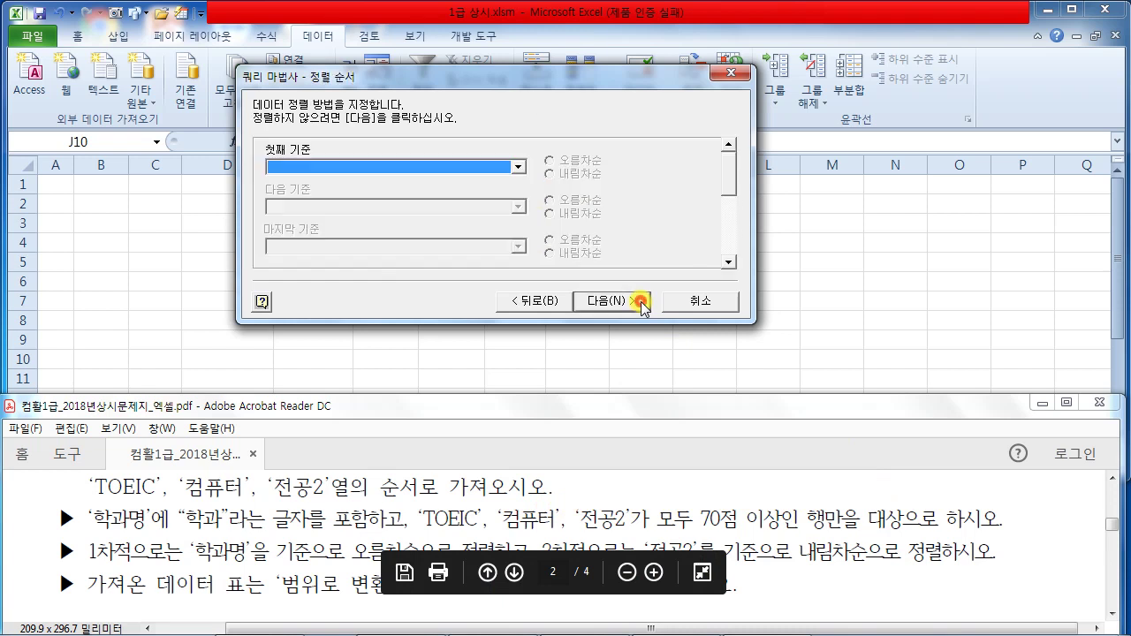
Step: Sort the query first by 학과명 ascending (오름차순) and second by 전공2 descending (내림차순)
{"action": "left_click", "coordinate": [321, 521]}
{"action": "scroll", "coordinate": [327, 504], "scroll_direction": "down", "scroll_amount": 1}
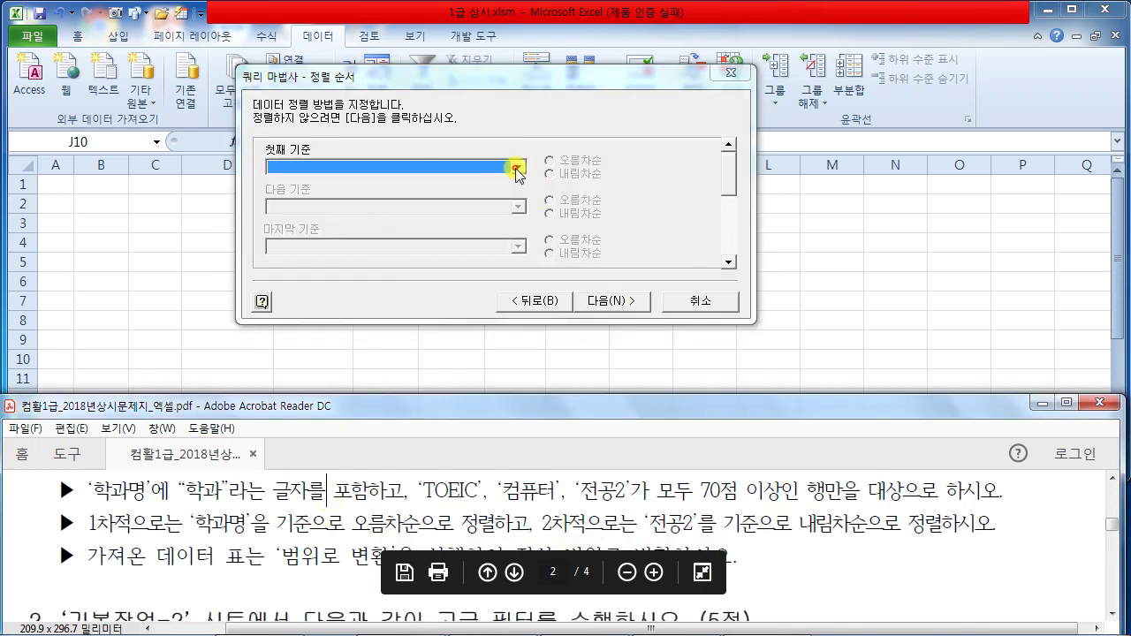
{"action": "left_click", "coordinate": [518, 167]}
{"action": "left_click", "coordinate": [343, 212]}
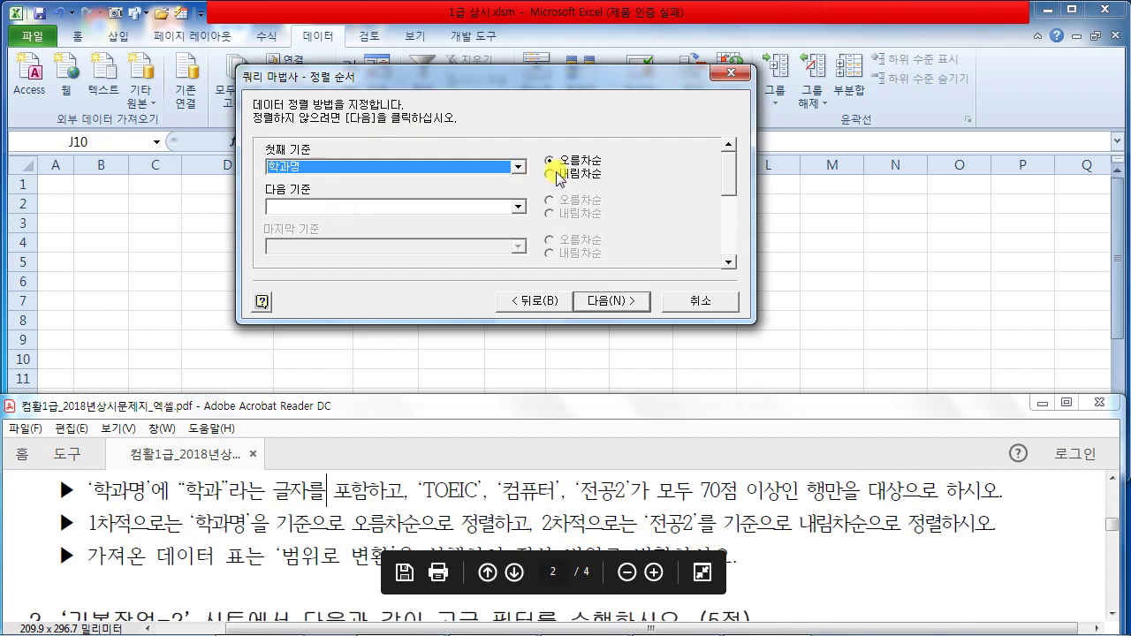
{"action": "left_click", "coordinate": [519, 207]}
{"action": "left_click", "coordinate": [345, 285]}
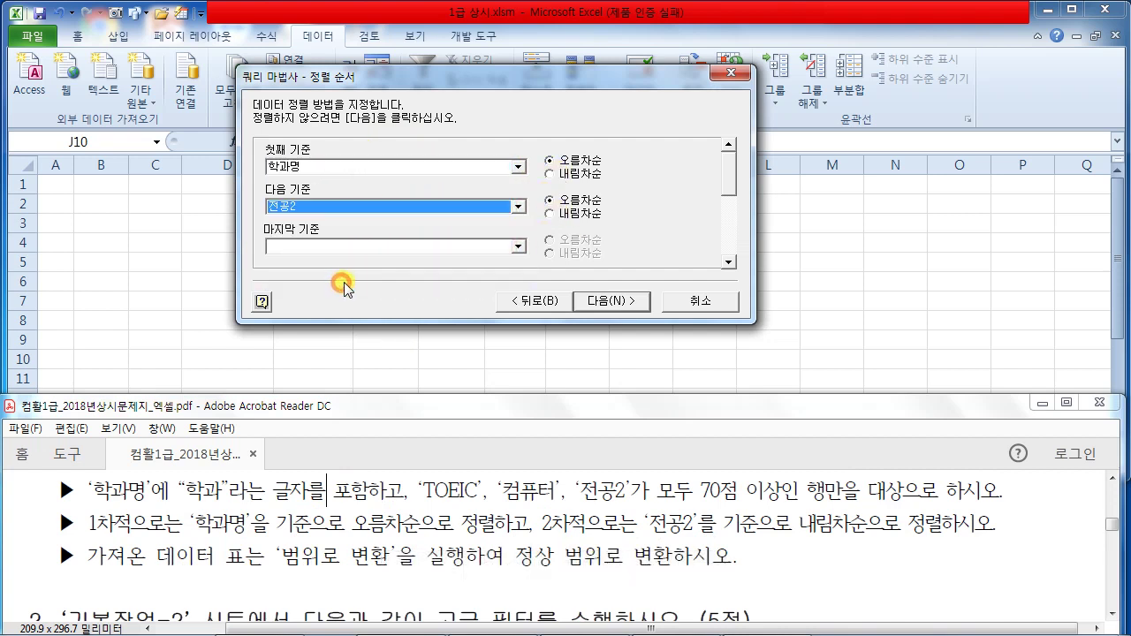
{"action": "left_click", "coordinate": [549, 214]}
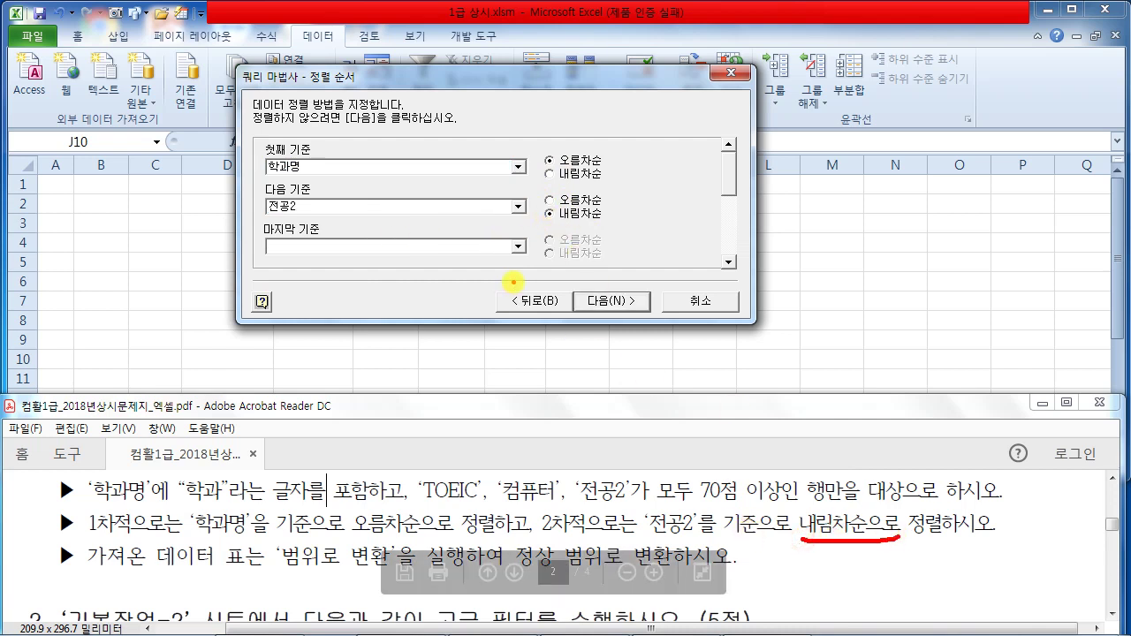
Step: Finish the query by returning the data to Excel as a table (표) starting at cell B2 of the existing 기본작업-1 sheet
{"action": "left_click", "coordinate": [626, 301]}
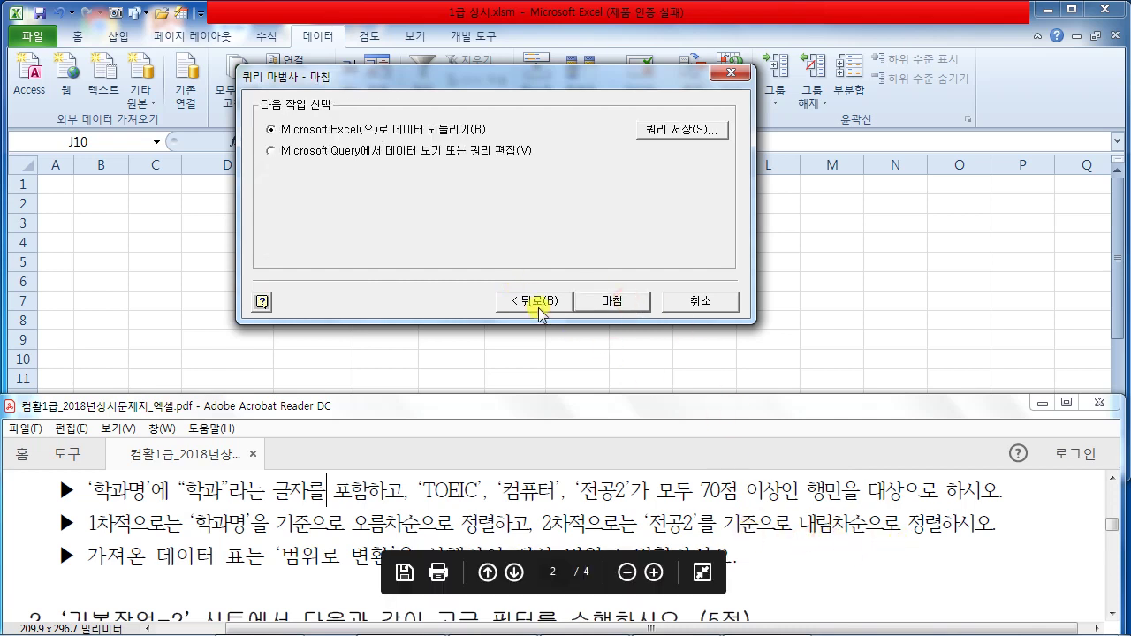
{"action": "left_click", "coordinate": [628, 301]}
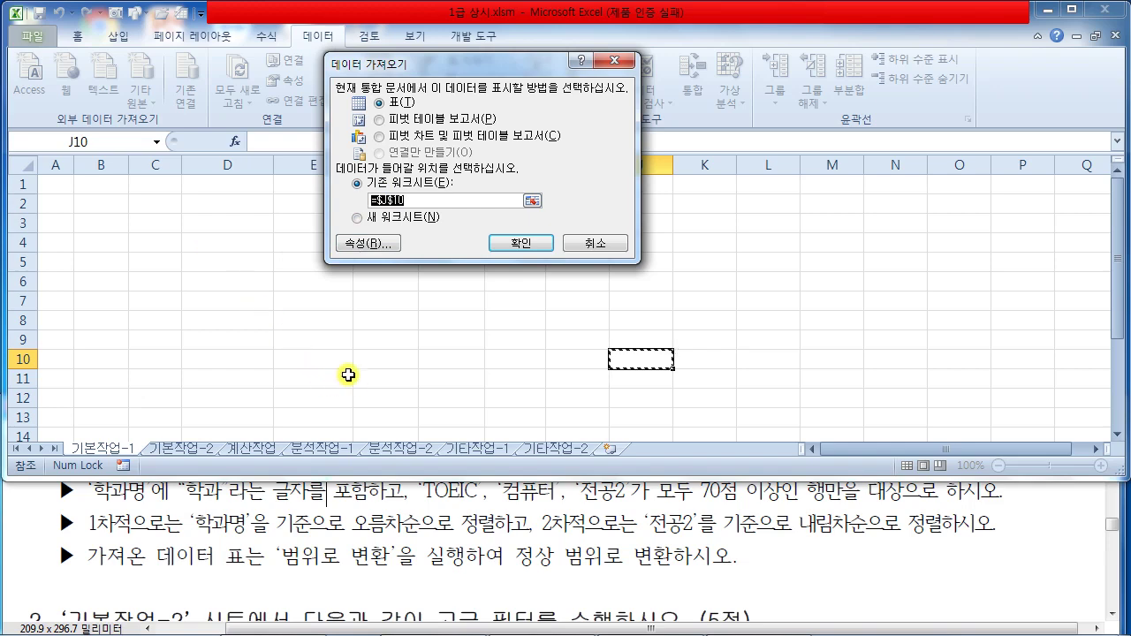
{"action": "left_click", "coordinate": [101, 203]}
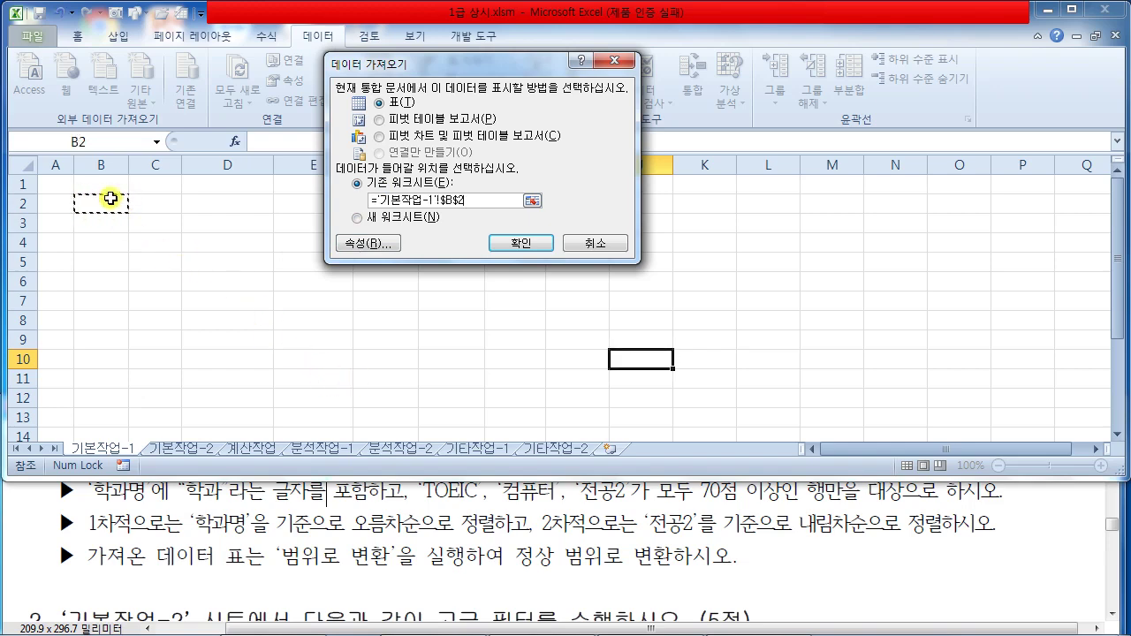
{"action": "left_click", "coordinate": [536, 244]}
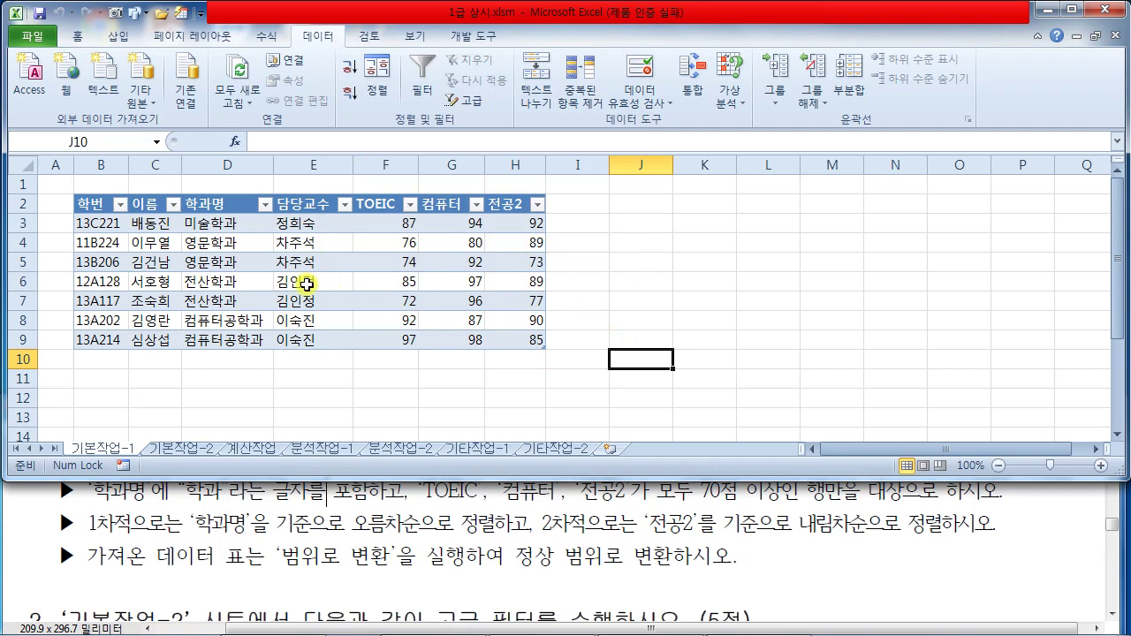
Step: Convert the imported table to a normal range (범위로 변환), removing its query definition, and save the workbook
{"action": "left_click", "coordinate": [307, 284]}
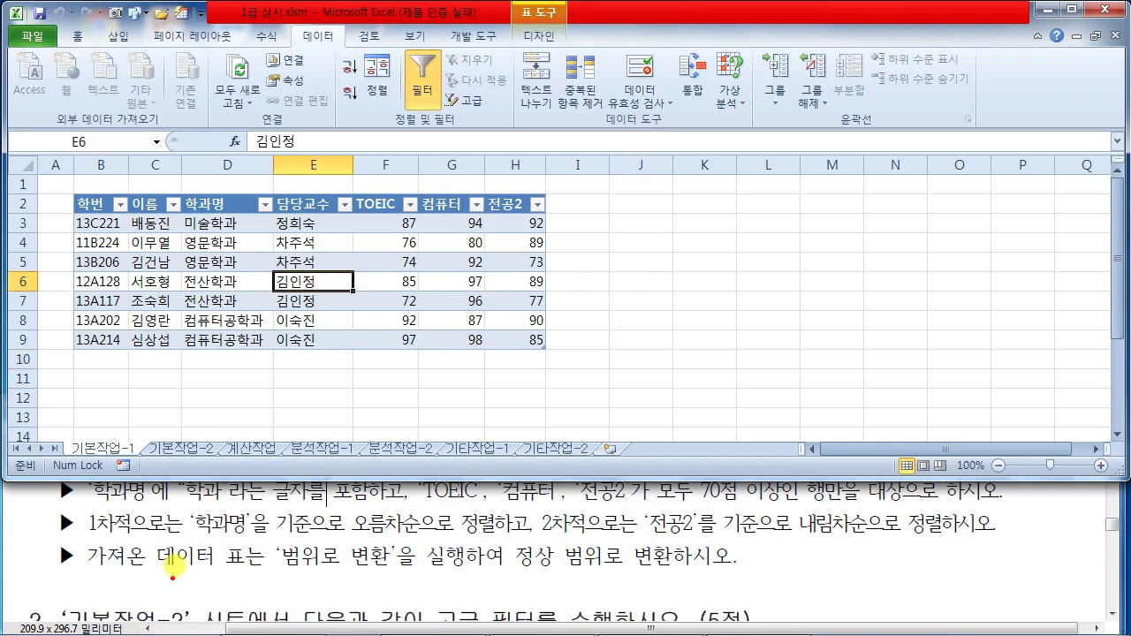
{"action": "mouse_move", "coordinate": [91, 573]}
{"action": "left_mouse_down"}
{"action": "mouse_move", "coordinate": [730, 578]}
{"action": "mouse_move", "coordinate": [771, 590]}
{"action": "left_mouse_up"}
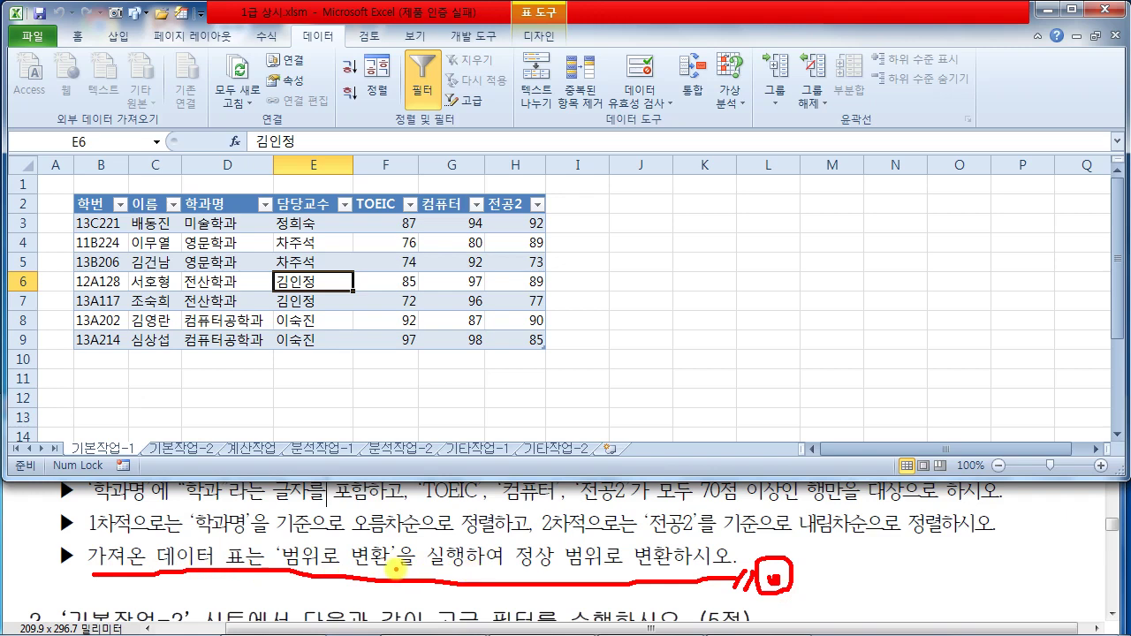
{"action": "key", "text": "Escape"}
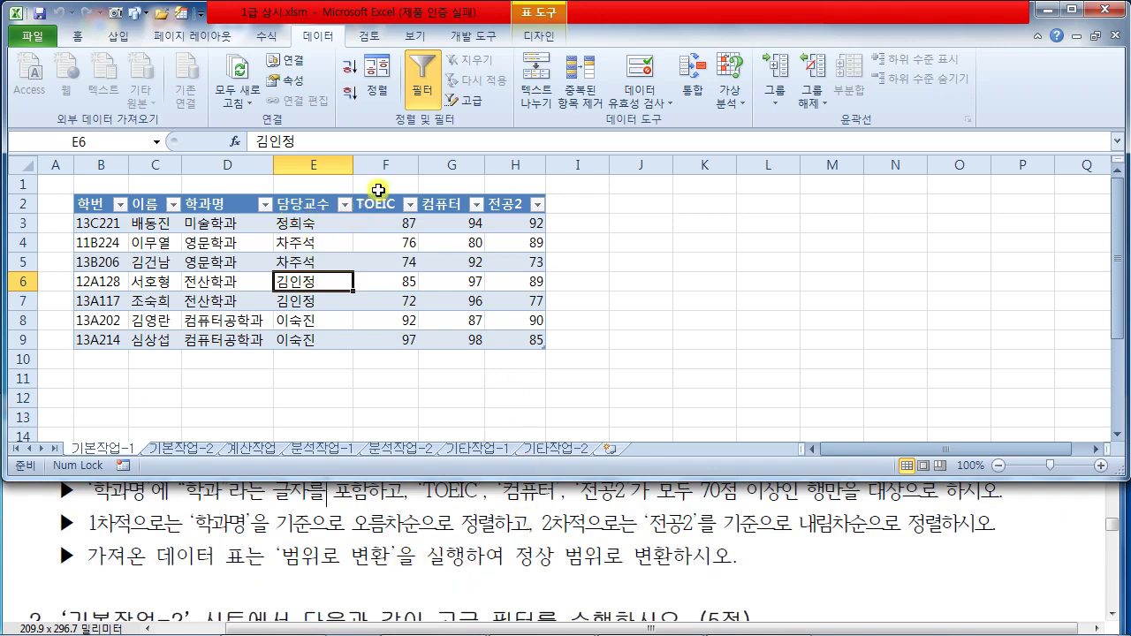
{"action": "left_click", "coordinate": [547, 40]}
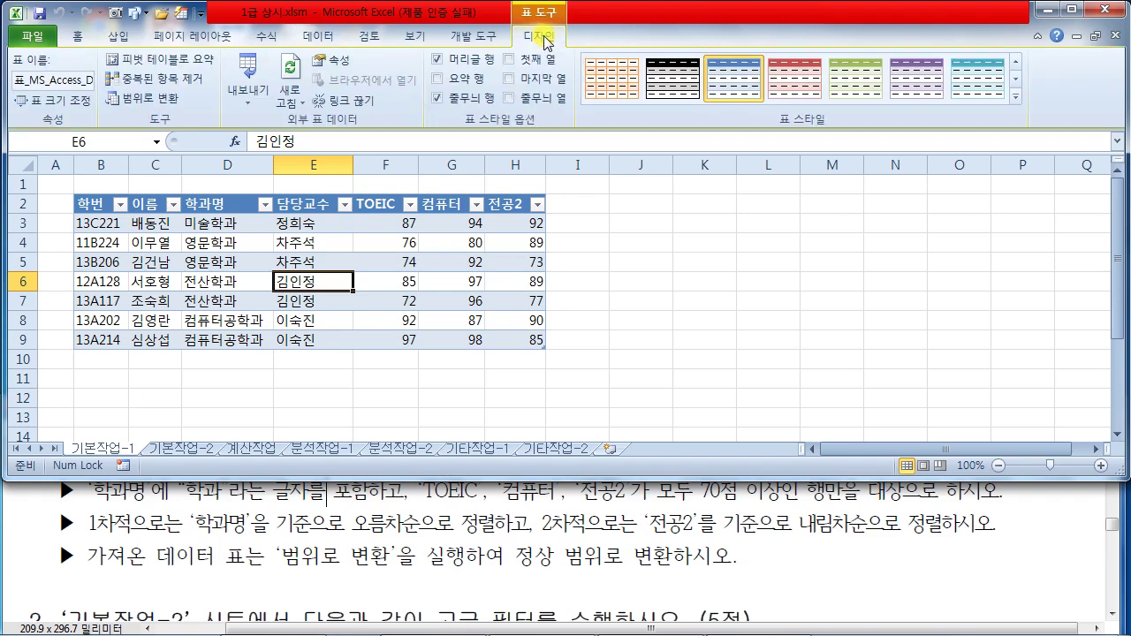
{"action": "left_click_drag", "start_coordinate": [518, 24], "coordinate": [573, 46]}
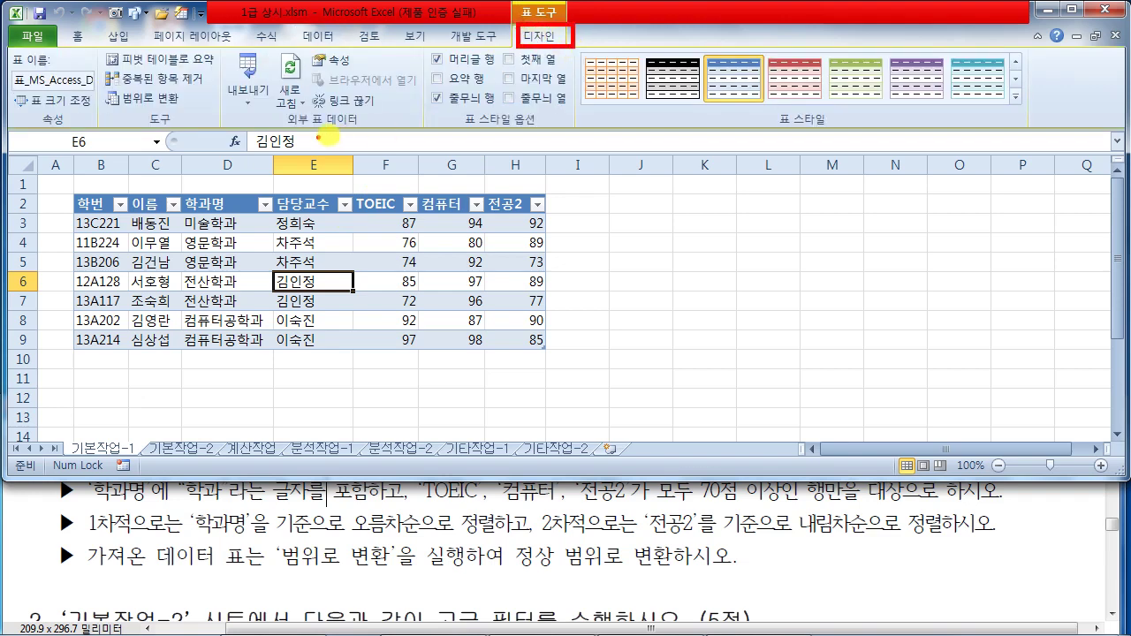
{"action": "mouse_move", "coordinate": [99, 87]}
{"action": "left_mouse_down"}
{"action": "mouse_move", "coordinate": [196, 113]}
{"action": "mouse_move", "coordinate": [250, 187]}
{"action": "left_mouse_up"}
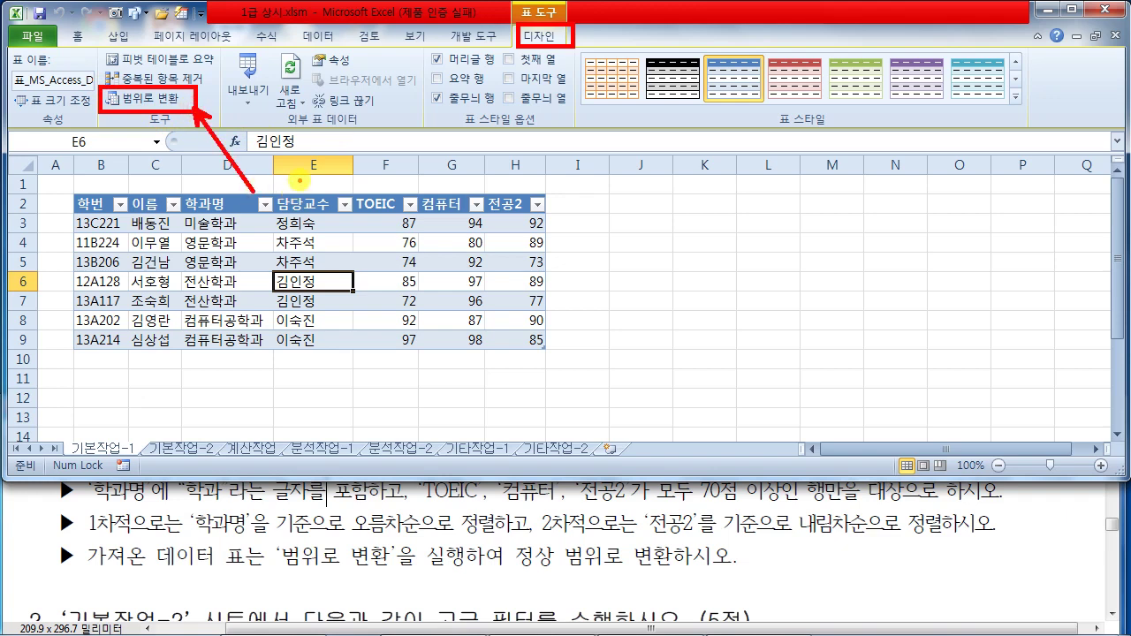
{"action": "key", "text": "Escape"}
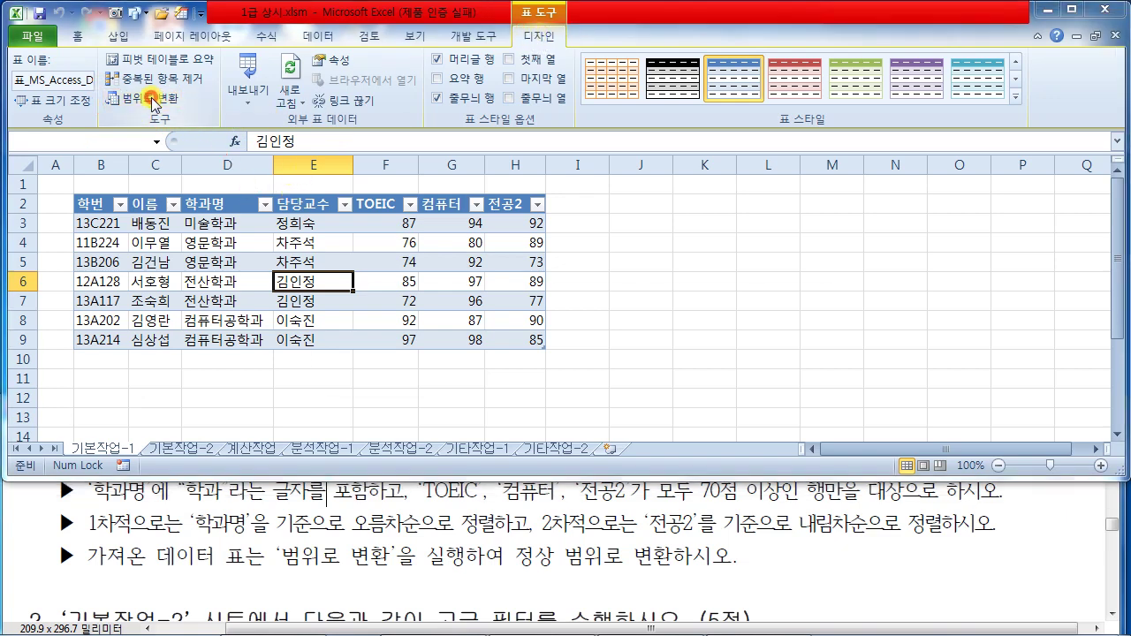
{"action": "left_click", "coordinate": [155, 102]}
{"action": "left_click_drag", "start_coordinate": [502, 302], "coordinate": [494, 152]}
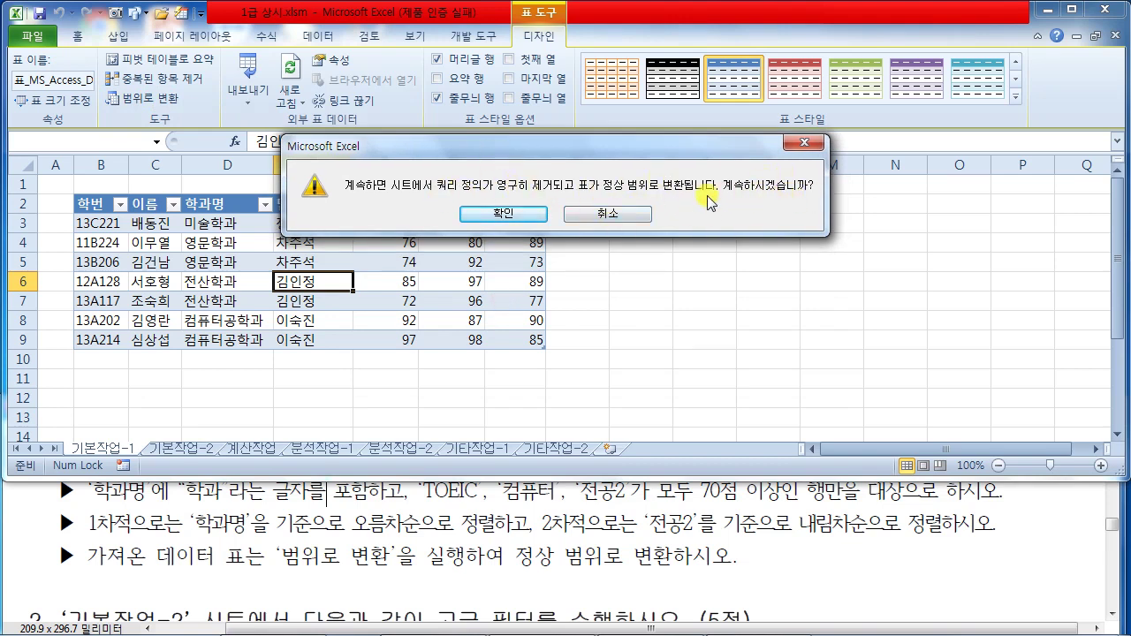
{"action": "left_click", "coordinate": [525, 216]}
{"action": "left_click", "coordinate": [682, 321]}
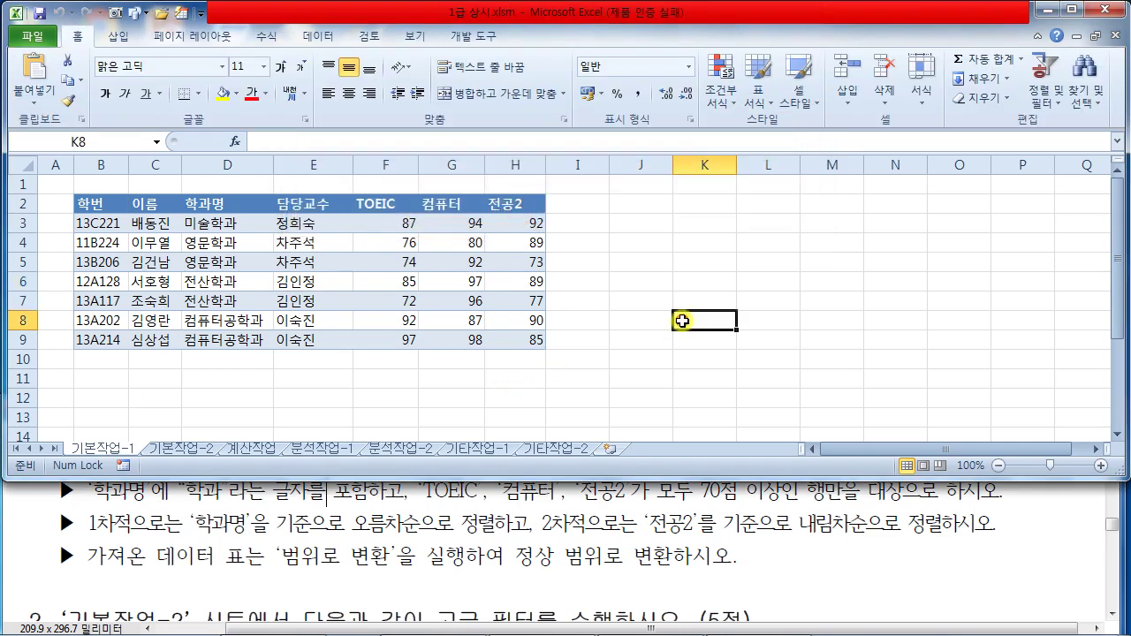
{"action": "left_click", "coordinate": [38, 12]}
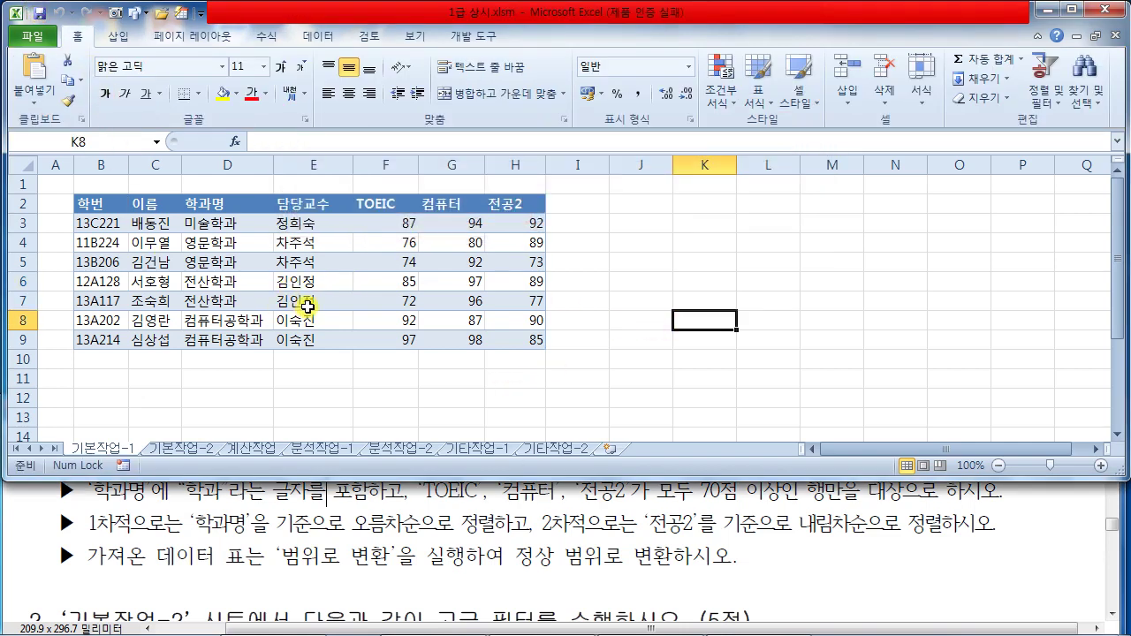
Step: Bring up question 2 in the exam PDF and open the workbook's 기본작업-2 sheet
{"action": "left_click", "coordinate": [765, 514]}
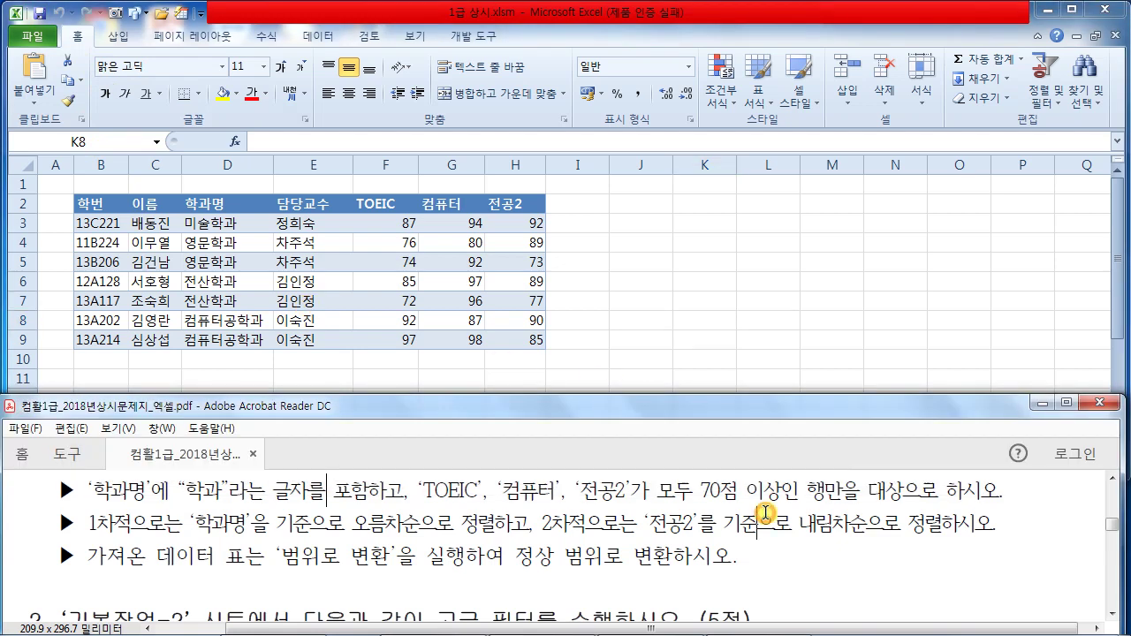
{"action": "scroll", "coordinate": [766, 515], "scroll_direction": "down", "scroll_amount": 3}
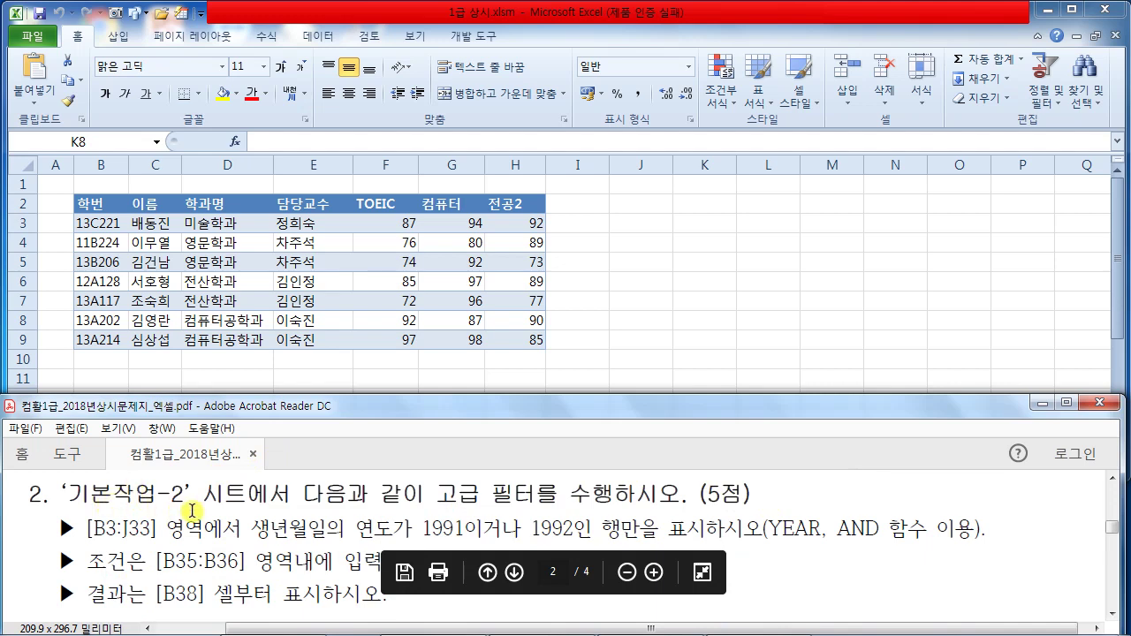
{"action": "left_click", "coordinate": [729, 327]}
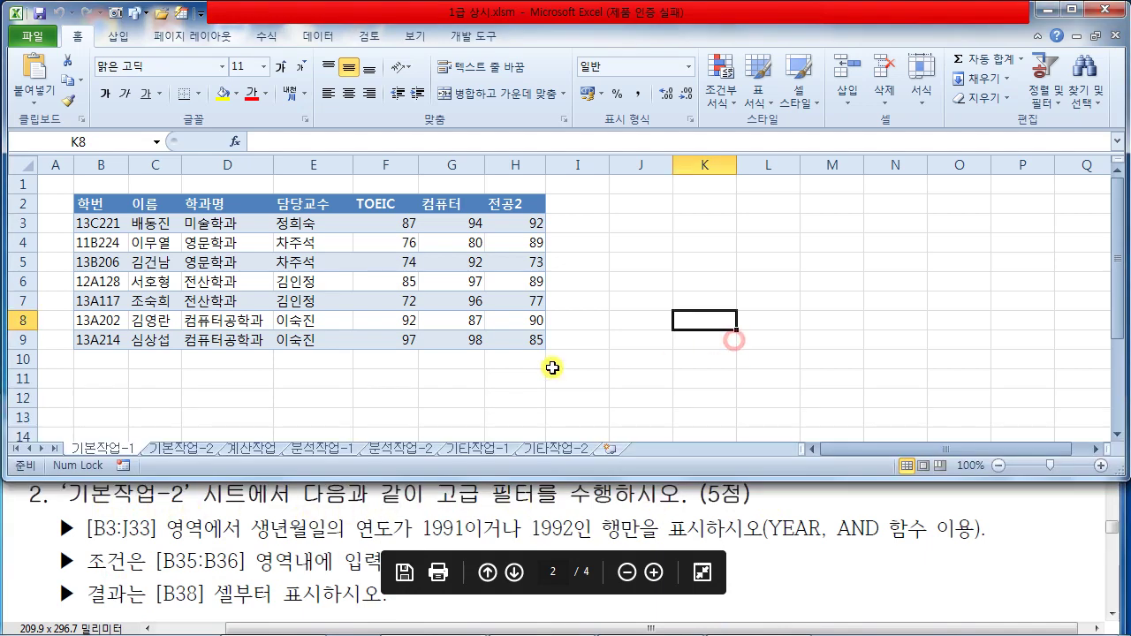
{"action": "left_click", "coordinate": [183, 449]}
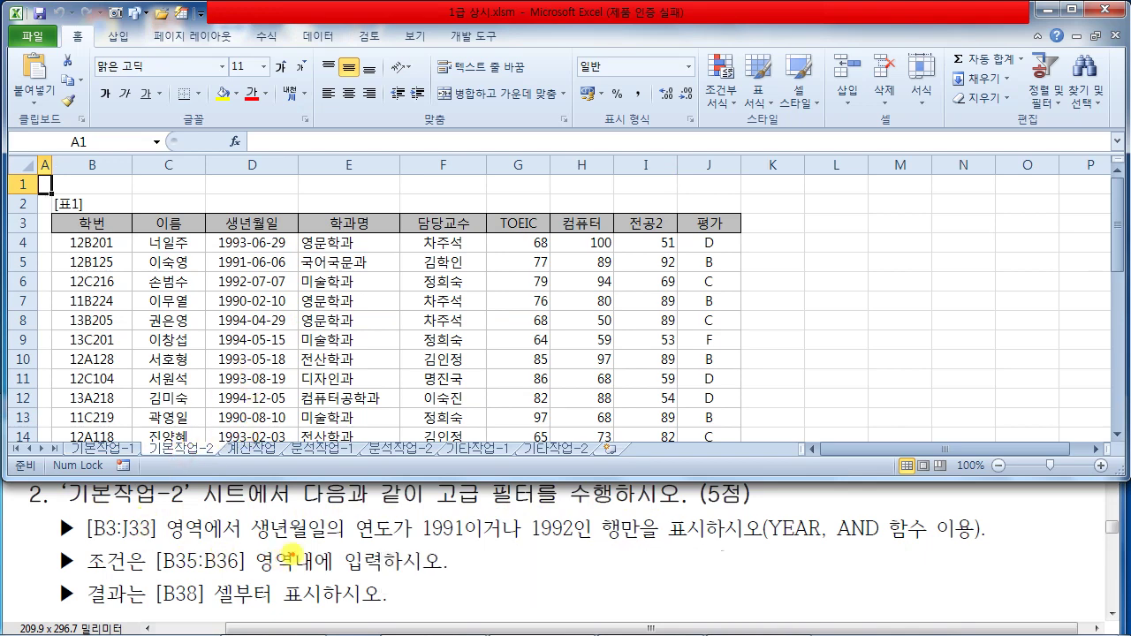
{"action": "left_click_drag", "start_coordinate": [417, 544], "coordinate": [478, 544]}
{"action": "left_click_drag", "start_coordinate": [550, 544], "coordinate": [600, 544]}
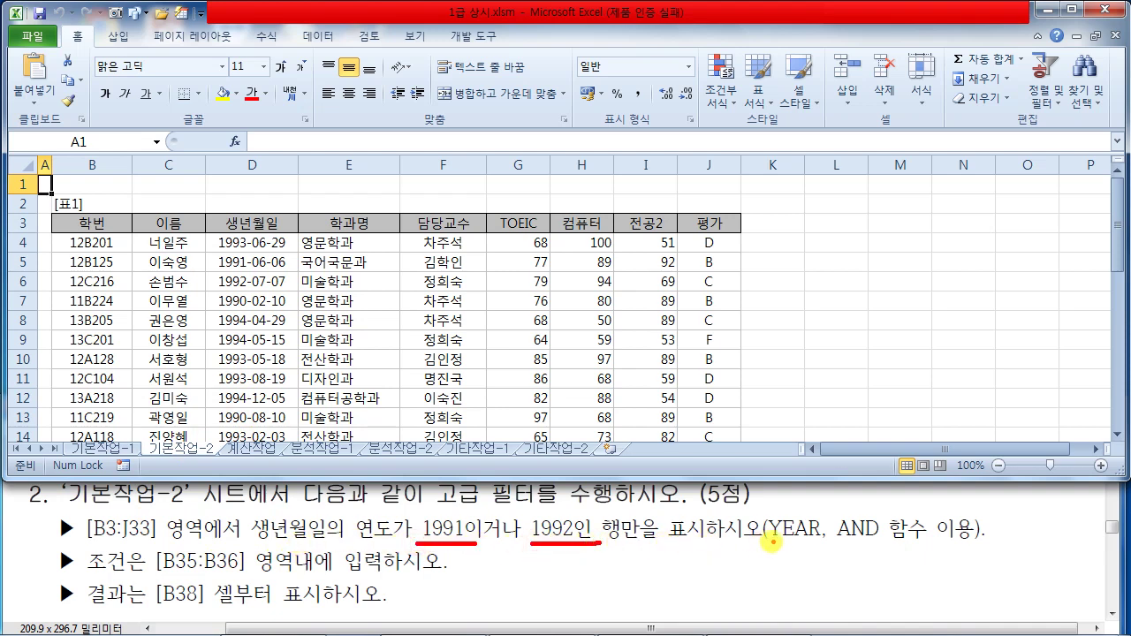
{"action": "left_click_drag", "start_coordinate": [756, 549], "coordinate": [806, 549]}
{"action": "left_click_drag", "start_coordinate": [838, 545], "coordinate": [986, 545]}
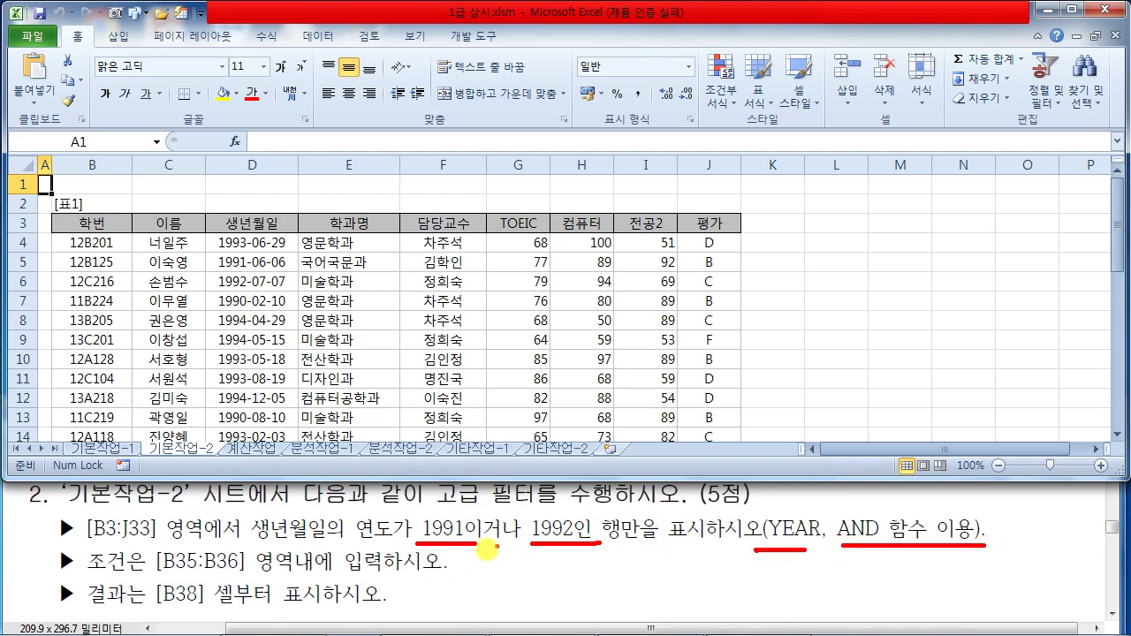
{"action": "mouse_move", "coordinate": [513, 549]}
{"action": "left_mouse_down"}
{"action": "mouse_move", "coordinate": [463, 527]}
{"action": "mouse_move", "coordinate": [516, 553]}
{"action": "mouse_move", "coordinate": [509, 559]}
{"action": "left_mouse_up"}
{"action": "mouse_move", "coordinate": [583, 414]}
{"action": "left_mouse_down"}
{"action": "mouse_move", "coordinate": [563, 433]}
{"action": "mouse_move", "coordinate": [581, 415]}
{"action": "mouse_move", "coordinate": [621, 424]}
{"action": "mouse_move", "coordinate": [626, 452]}
{"action": "left_mouse_up"}
{"action": "left_click_drag", "start_coordinate": [546, 462], "coordinate": [608, 461]}
{"action": "left_click_drag", "start_coordinate": [537, 473], "coordinate": [647, 474]}
{"action": "left_click_drag", "start_coordinate": [841, 562], "coordinate": [889, 561]}
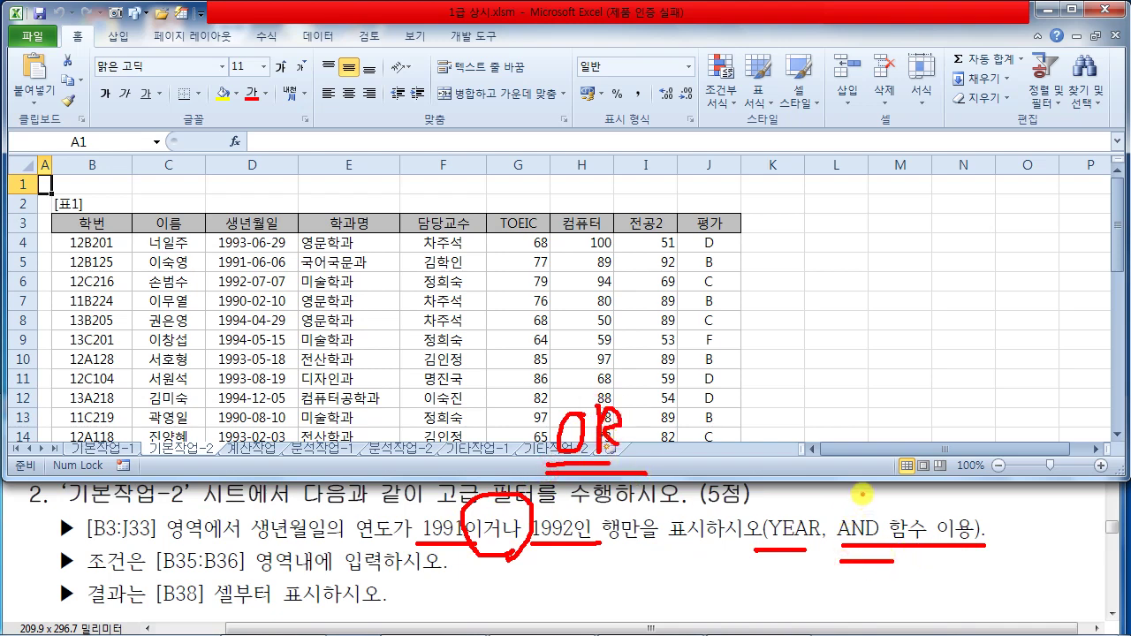
{"action": "left_click_drag", "start_coordinate": [861, 503], "coordinate": [861, 451]}
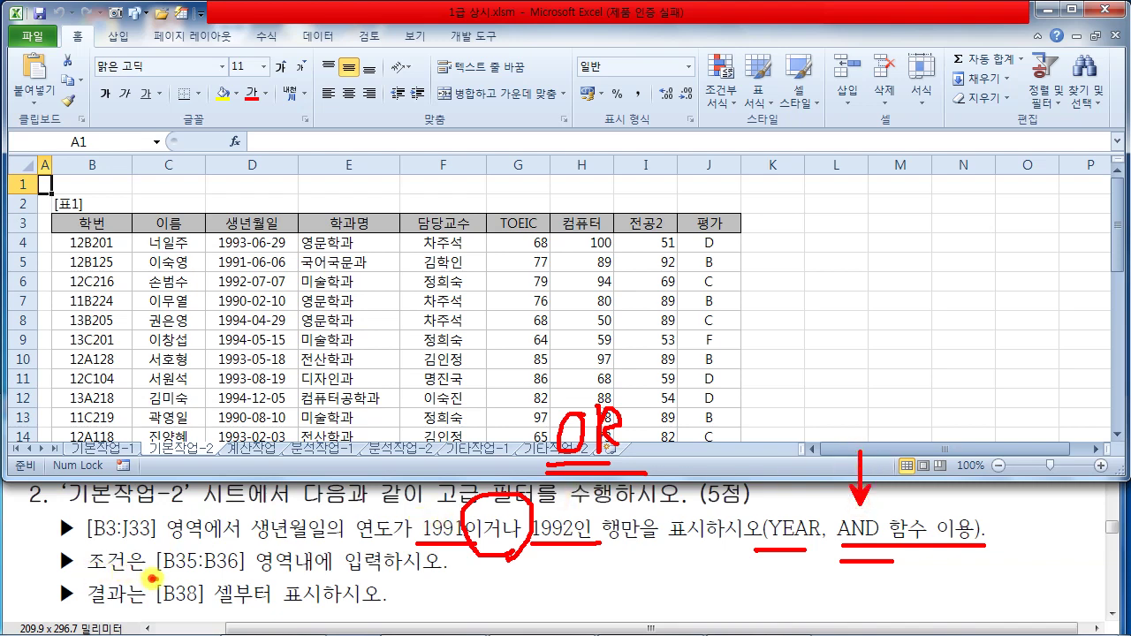
{"action": "left_click_drag", "start_coordinate": [152, 581], "coordinate": [245, 579]}
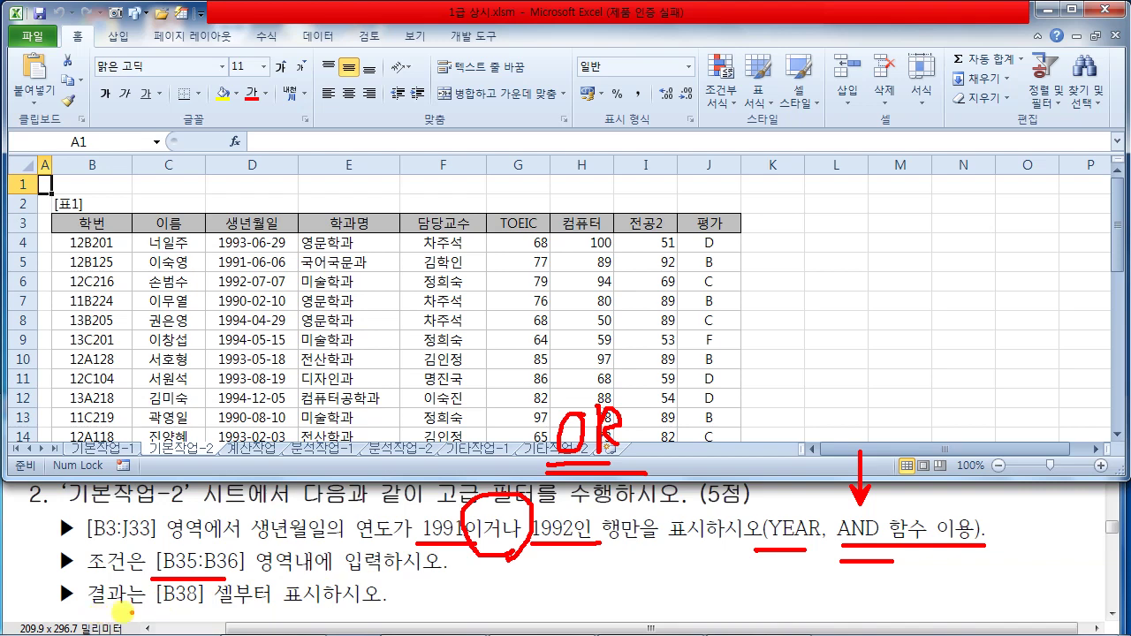
{"action": "left_click_drag", "start_coordinate": [155, 610], "coordinate": [221, 605]}
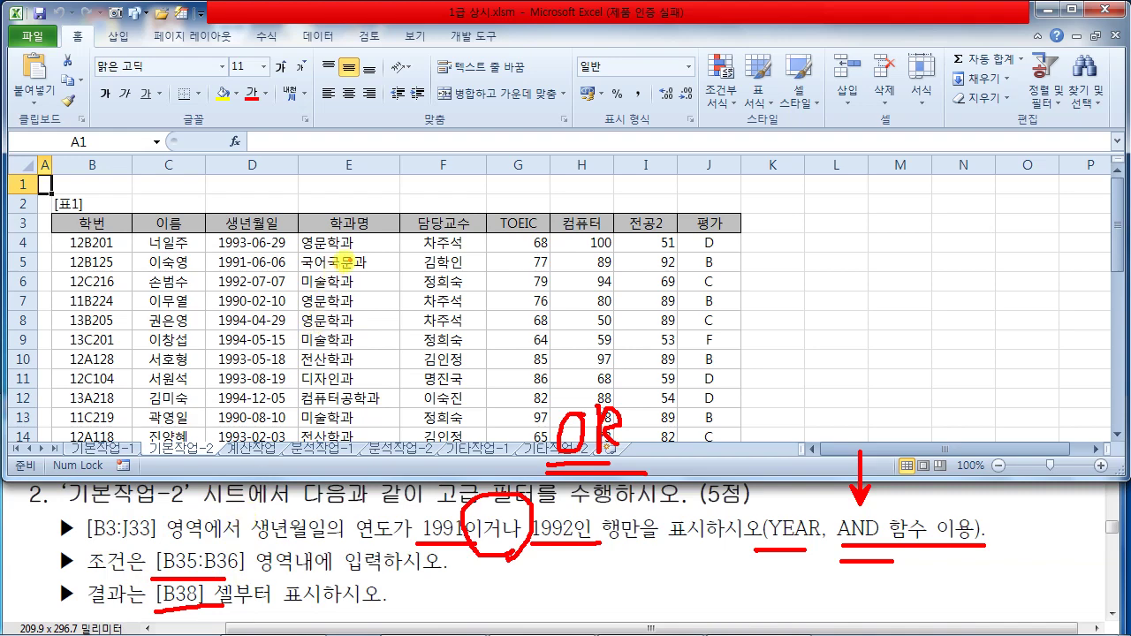
{"action": "key", "text": "Escape"}
Step: Enter the criteria heading 조건 in cell B35 below the student table
{"action": "left_click", "coordinate": [231, 340]}
{"action": "scroll", "coordinate": [225, 337], "scroll_direction": "down", "scroll_amount": 12}
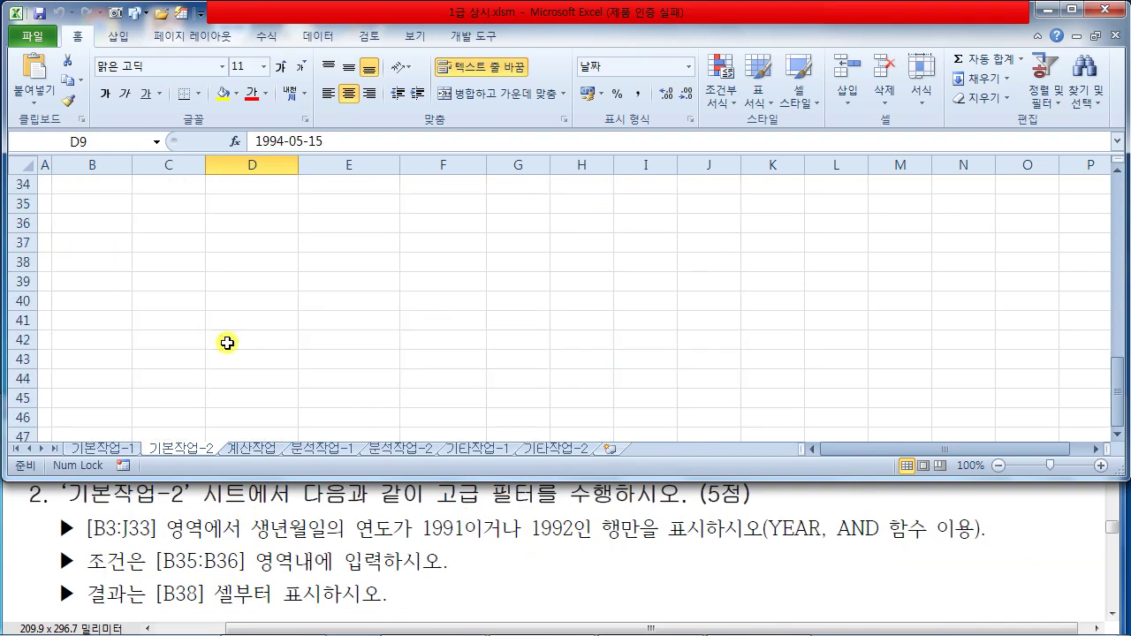
{"action": "scroll", "coordinate": [124, 256], "scroll_direction": "up", "scroll_amount": 3}
{"action": "left_click", "coordinate": [94, 323]}
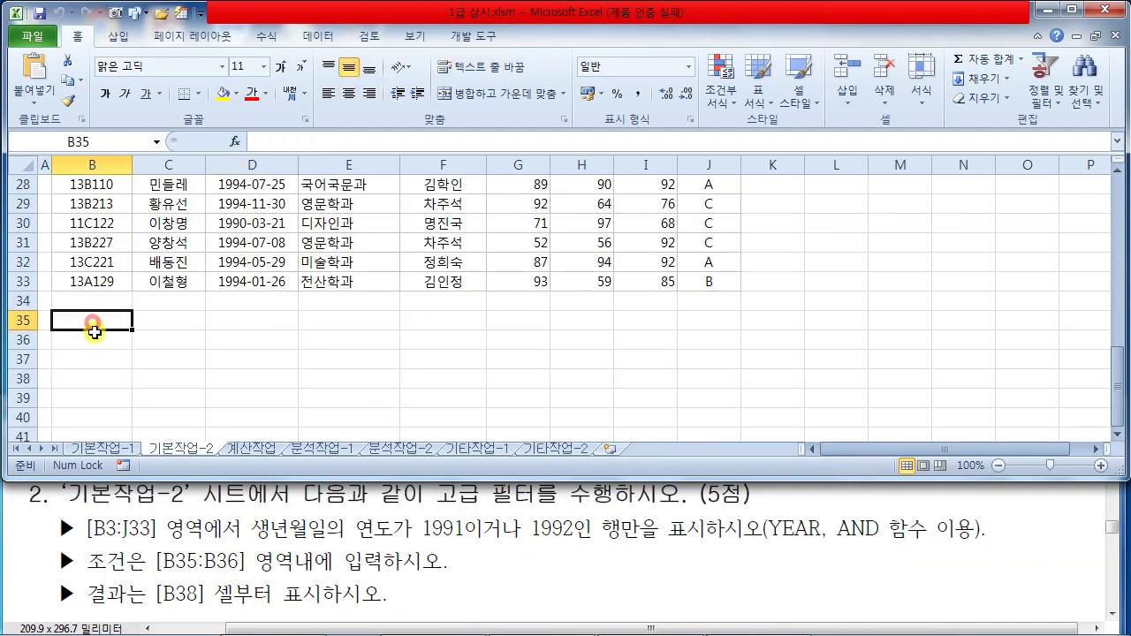
{"action": "type", "text": "조건"}
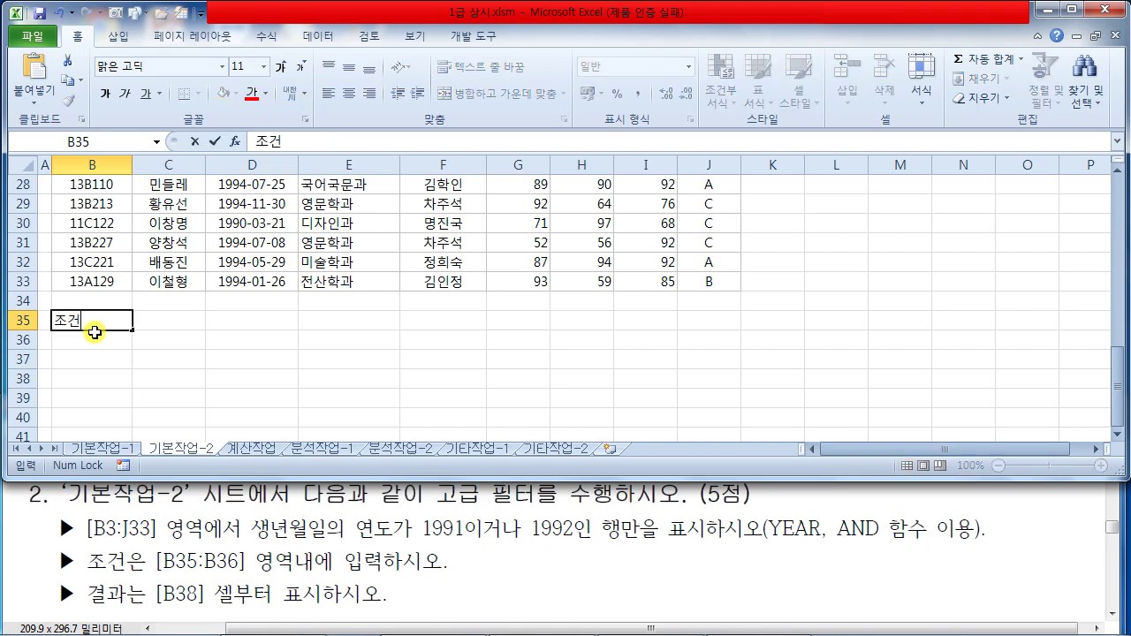
{"action": "key", "text": "Return"}
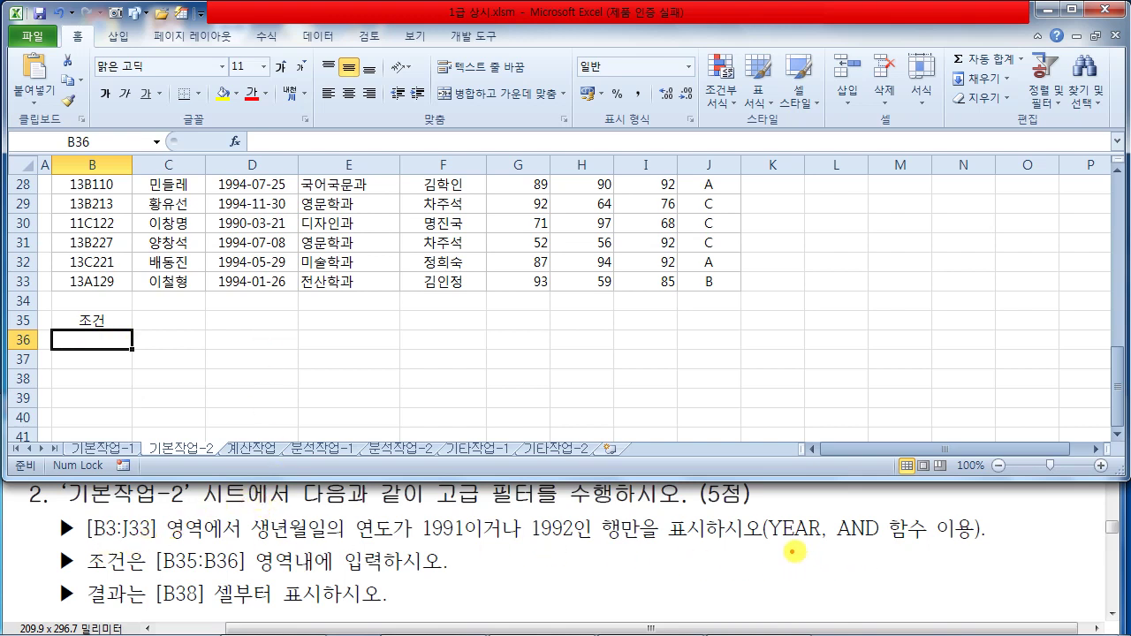
{"action": "left_click_drag", "start_coordinate": [769, 549], "coordinate": [946, 559]}
{"action": "left_click_drag", "start_coordinate": [387, 546], "coordinate": [712, 550]}
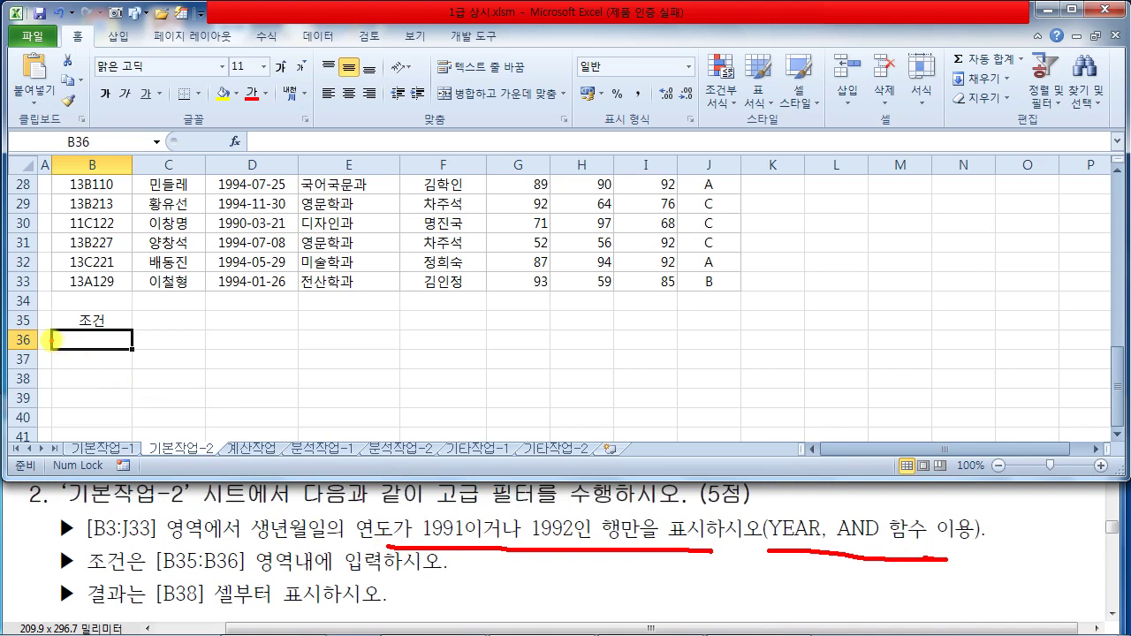
{"action": "left_click_drag", "start_coordinate": [52, 339], "coordinate": [70, 346]}
{"action": "key", "text": "Escape"}
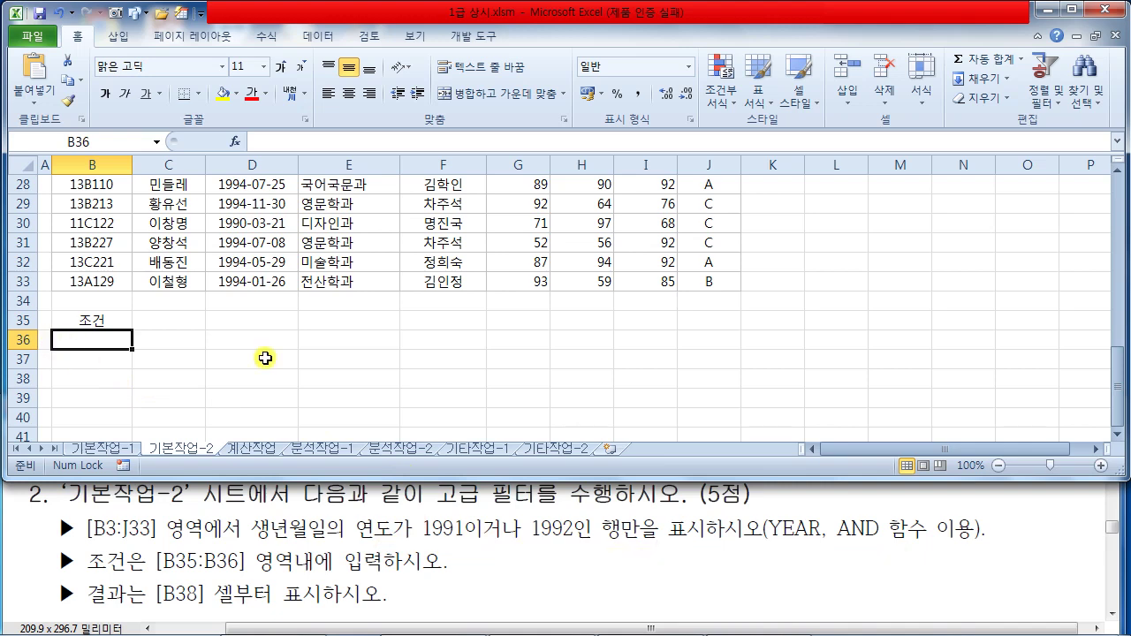
Step: Start a formula in criteria cell B36, directly below the 조건 heading
{"action": "type", "text": "="}
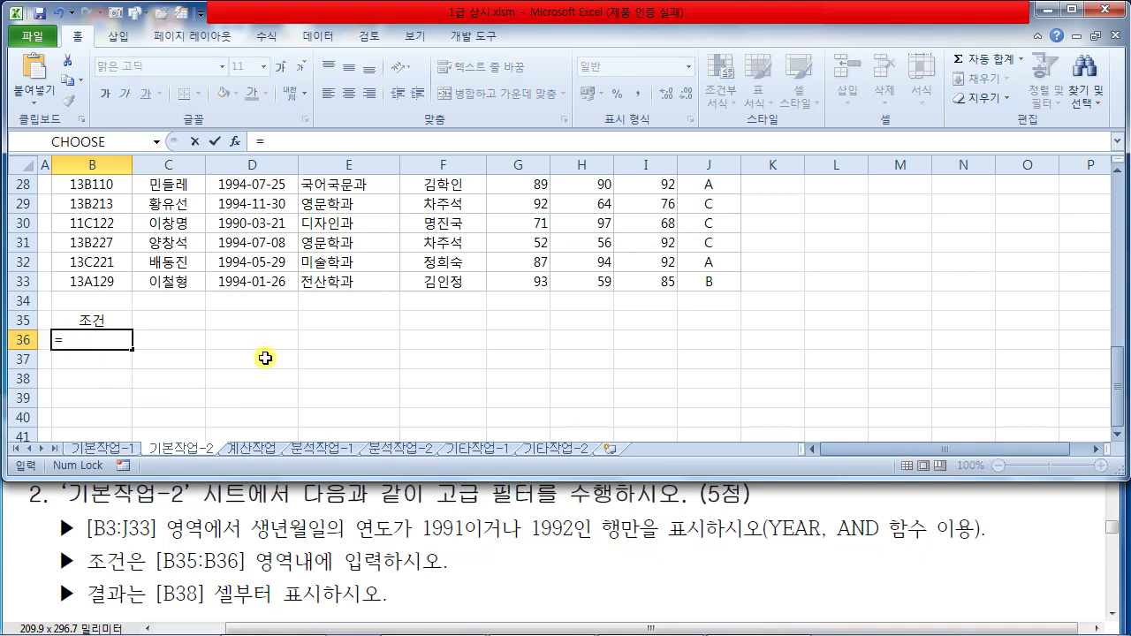
{"action": "left_click_drag", "start_coordinate": [767, 546], "coordinate": [829, 546]}
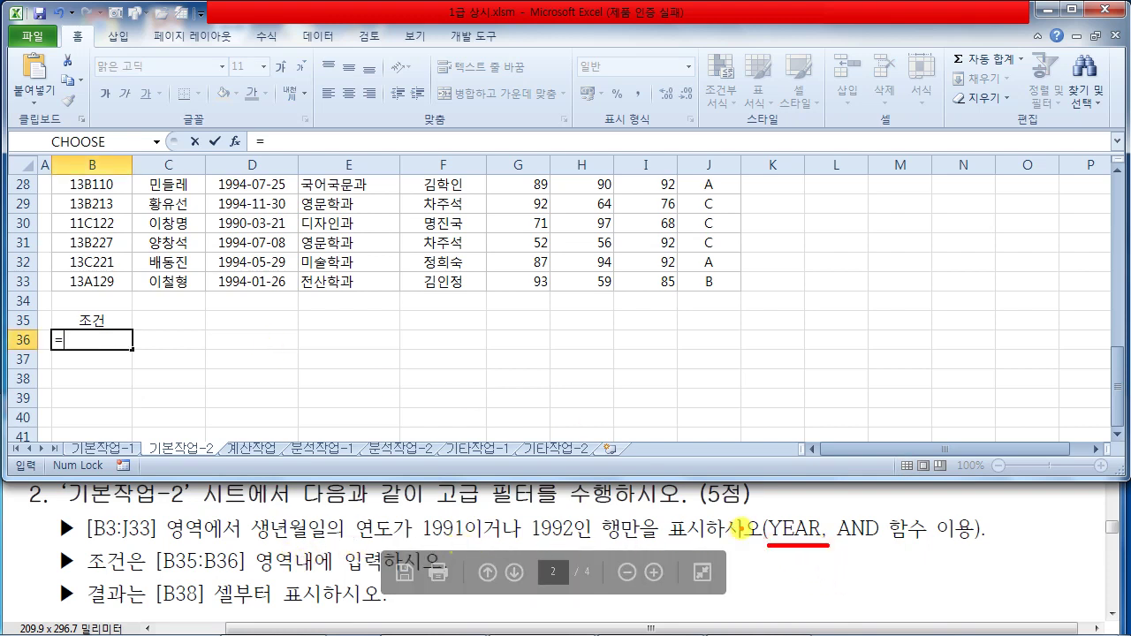
{"action": "left_click_drag", "start_coordinate": [838, 546], "coordinate": [881, 546]}
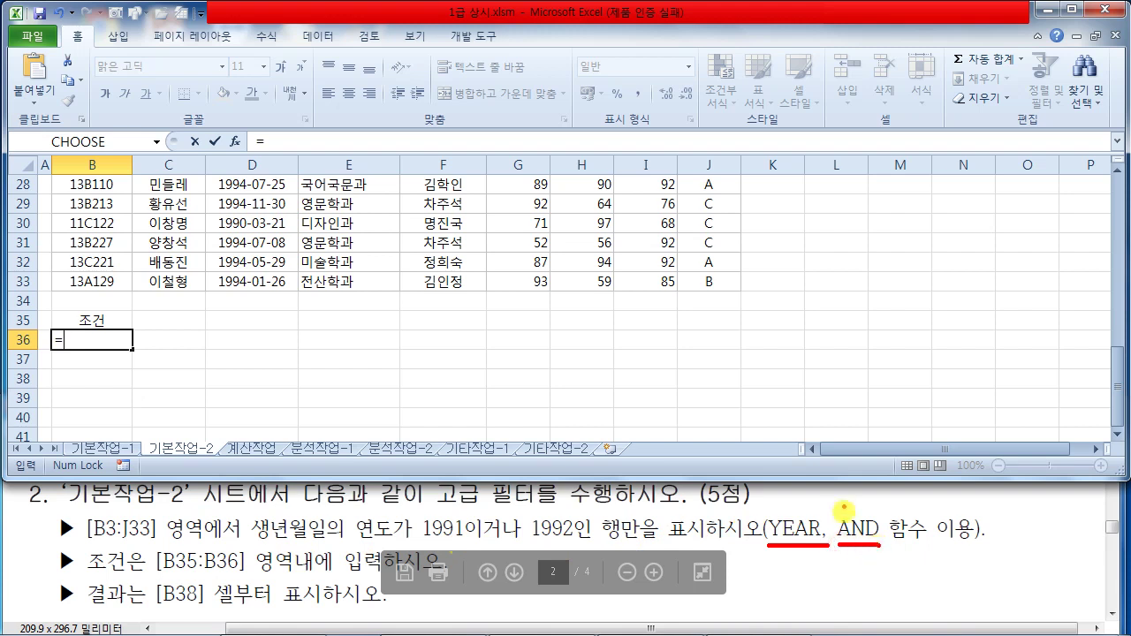
{"action": "mouse_move", "coordinate": [905, 440]}
{"action": "left_mouse_down"}
{"action": "mouse_move", "coordinate": [902, 498]}
{"action": "mouse_move", "coordinate": [935, 467]}
{"action": "mouse_move", "coordinate": [975, 502]}
{"action": "left_mouse_up"}
{"action": "mouse_move", "coordinate": [992, 439]}
{"action": "left_mouse_down"}
{"action": "mouse_move", "coordinate": [1030, 446]}
{"action": "mouse_move", "coordinate": [1041, 466]}
{"action": "mouse_move", "coordinate": [1069, 456]}
{"action": "left_mouse_up"}
{"action": "left_click_drag", "start_coordinate": [1065, 405], "coordinate": [1093, 482]}
{"action": "left_click_drag", "start_coordinate": [934, 508], "coordinate": [1127, 480]}
{"action": "key", "text": "Escape"}
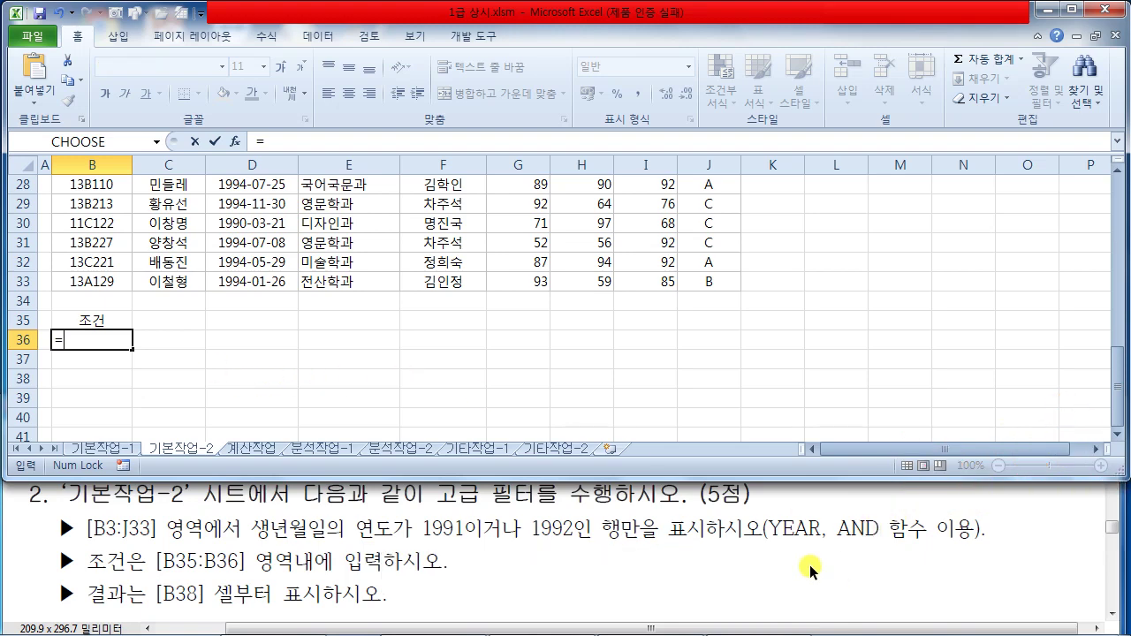
Step: Begin the criteria formula in B36 with the AND function and its opening parenthesis
{"action": "type", "text": "=abd"}
{"action": "key", "text": "BackSpace"}
{"action": "key", "text": "BackSpace"}
{"action": "key", "text": "BackSpace"}
{"action": "key", "text": "Caps_Lock"}
{"action": "type", "text": "ANBD"}
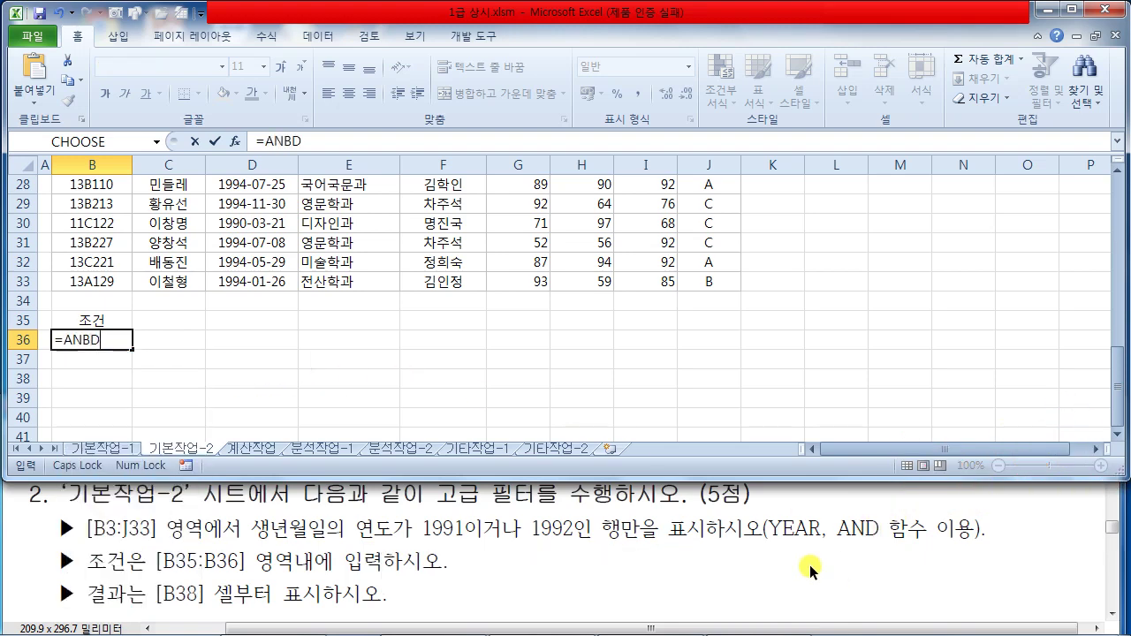
{"action": "key", "text": "BackSpace"}
{"action": "key", "text": "BackSpace"}
{"action": "key", "text": "BackSpace"}
{"action": "type", "text": "HD"}
{"action": "key", "text": "BackSpace"}
{"action": "key", "text": "BackSpace"}
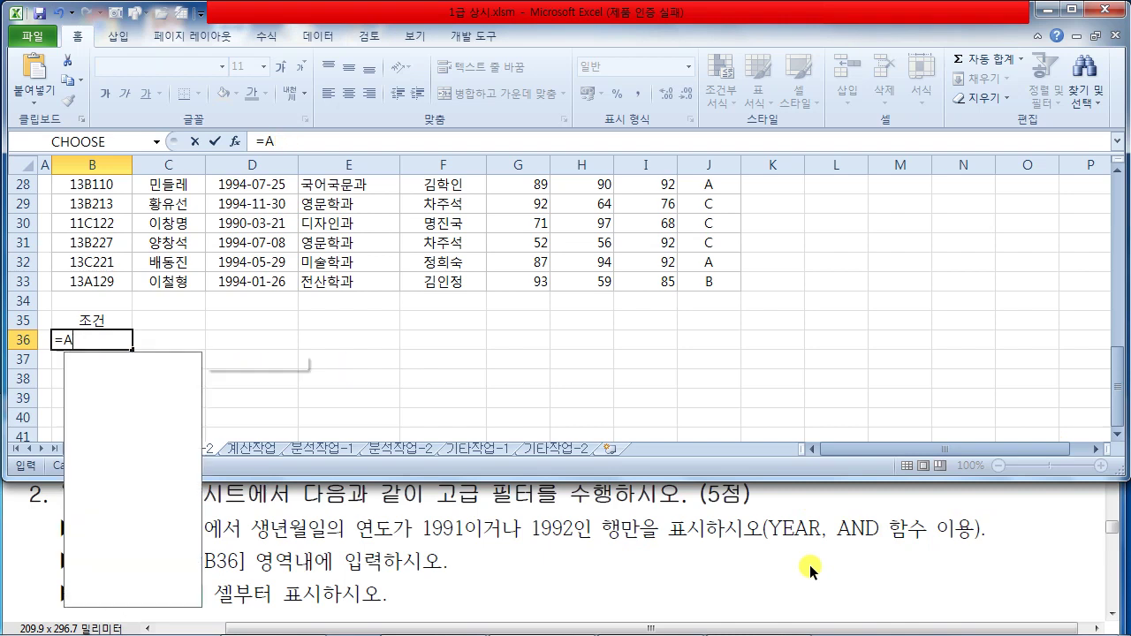
{"action": "type", "text": "ND("}
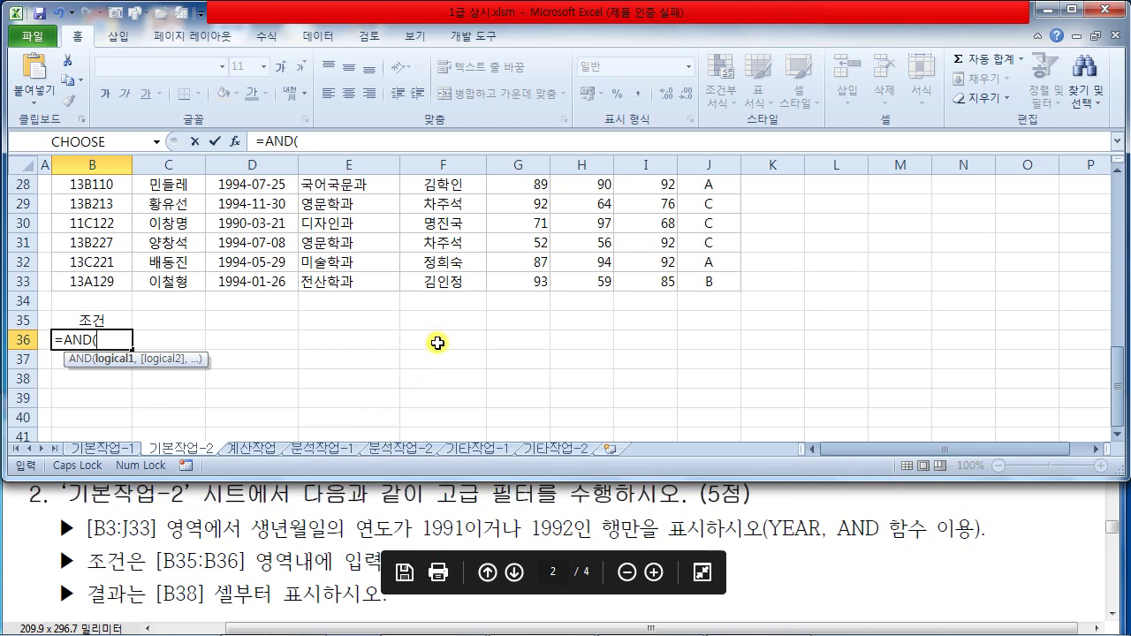
Step: Enter the first AND condition as YEAR(D4)>=1991, referencing the first birth date, followed by a comma
{"action": "scroll", "coordinate": [437, 343], "scroll_direction": "up", "scroll_amount": 9}
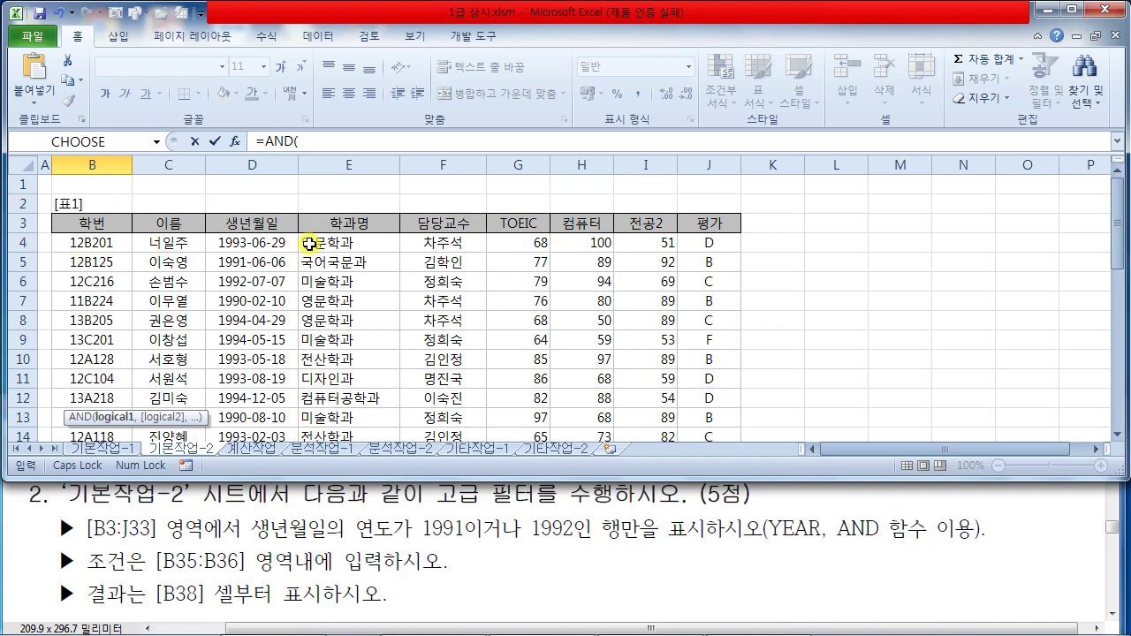
{"action": "left_click", "coordinate": [259, 246]}
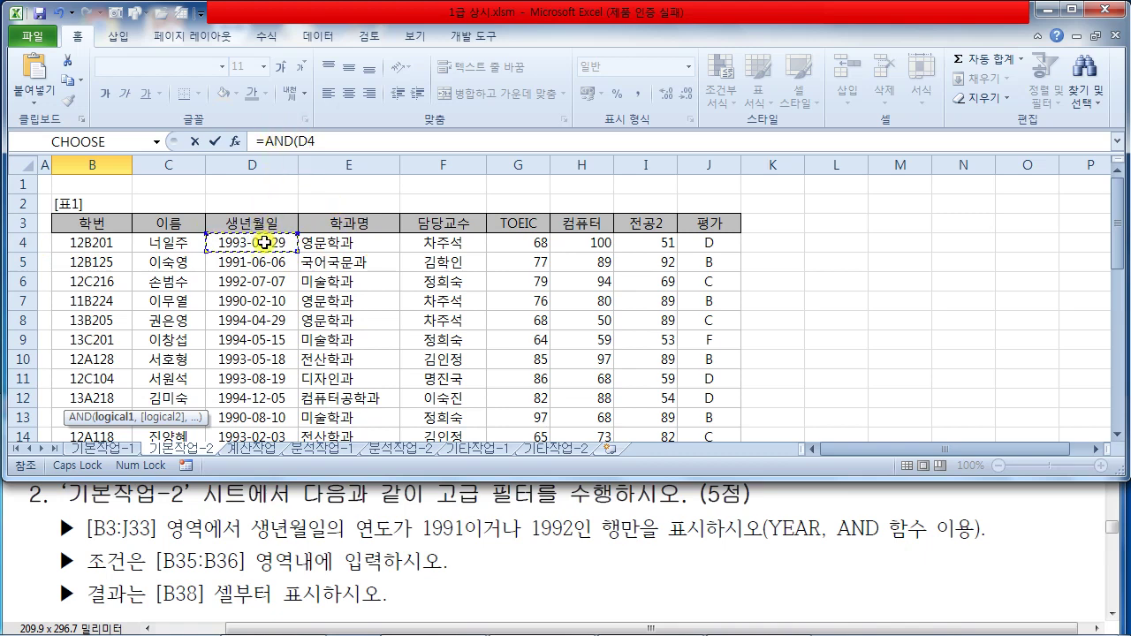
{"action": "left_click", "coordinate": [297, 141]}
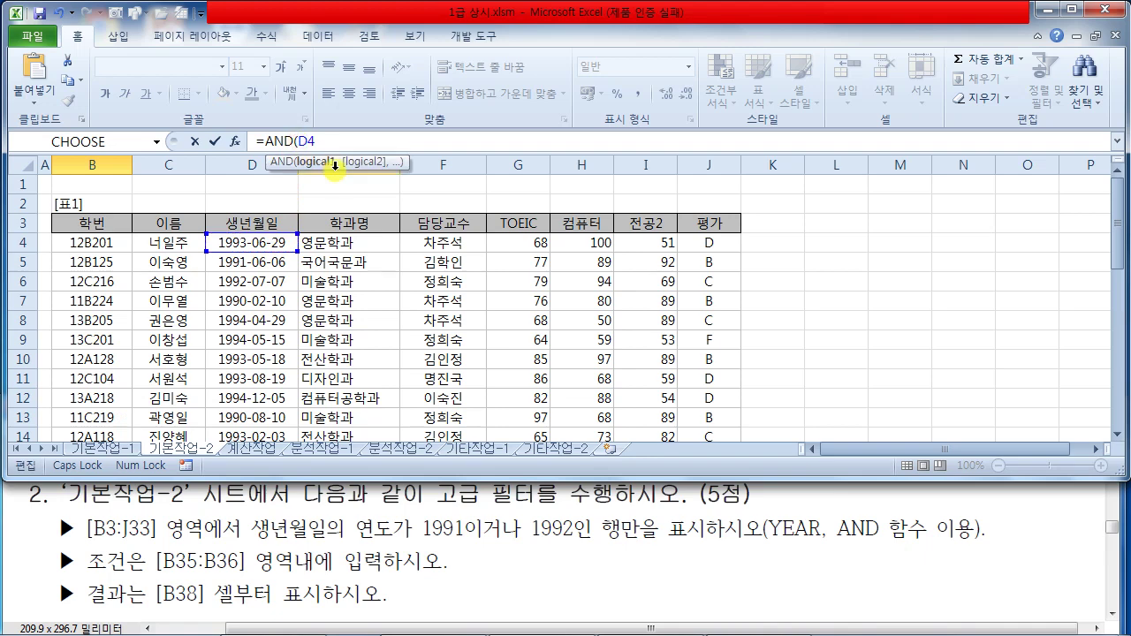
{"action": "type", "text": "YEAR"}
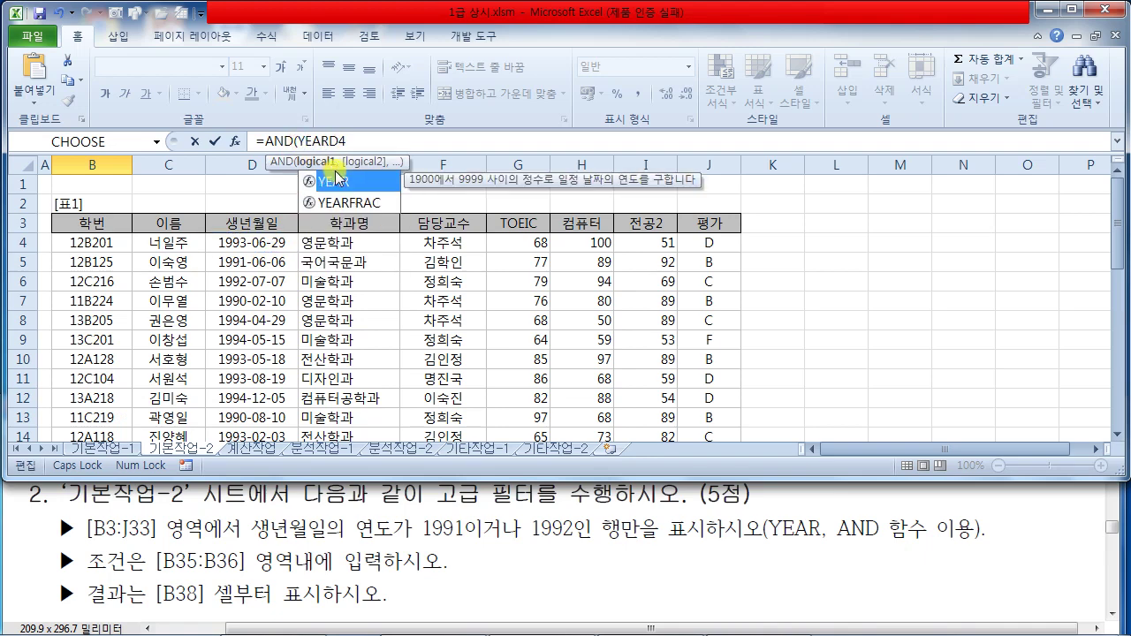
{"action": "double_click", "coordinate": [337, 176]}
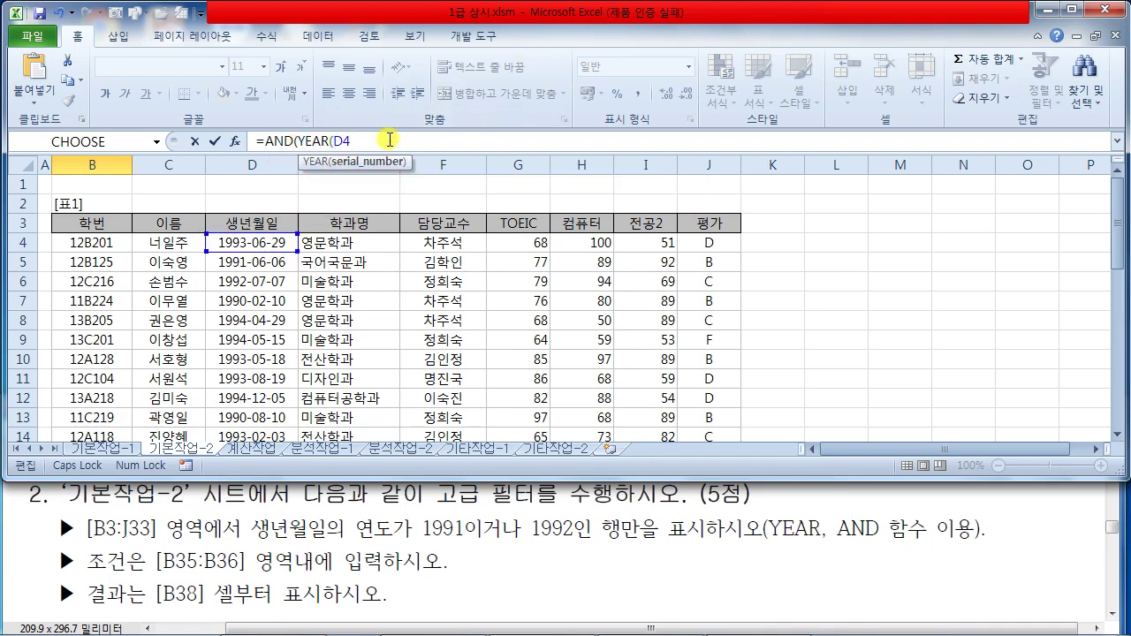
{"action": "key", "text": "ctrl+1"}
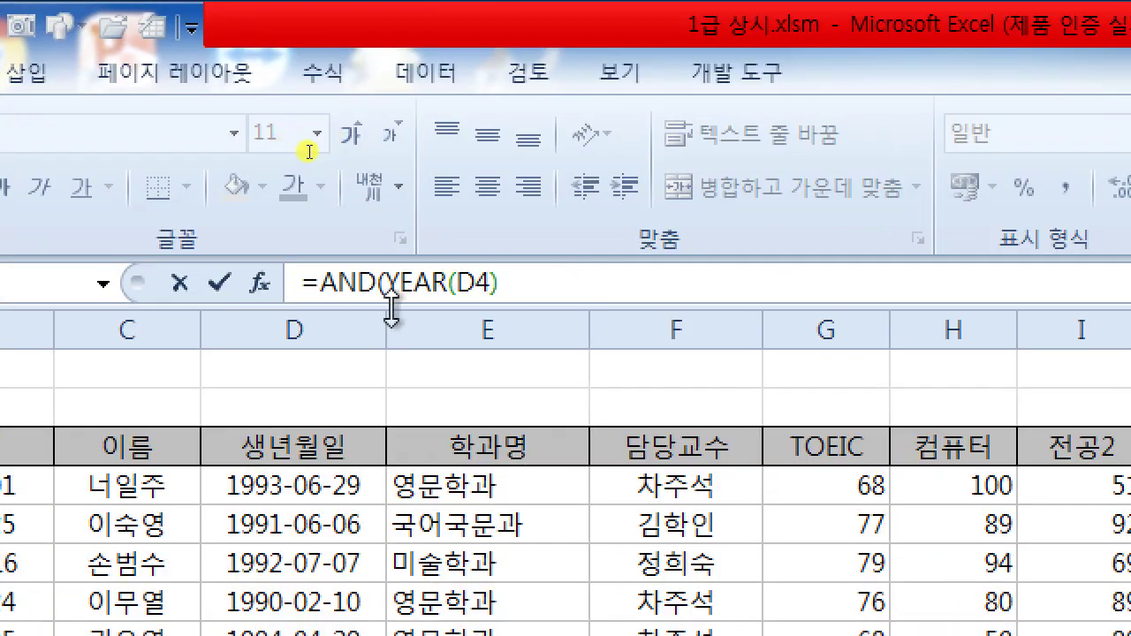
{"action": "left_click", "coordinate": [541, 285]}
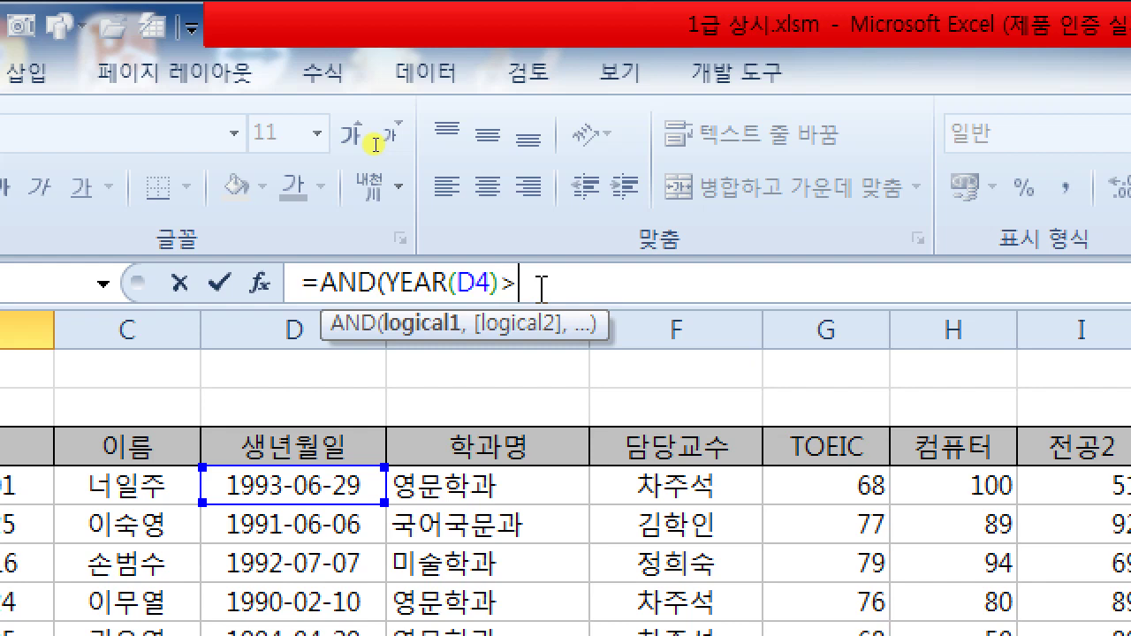
{"action": "type", "text": ">=1991,"}
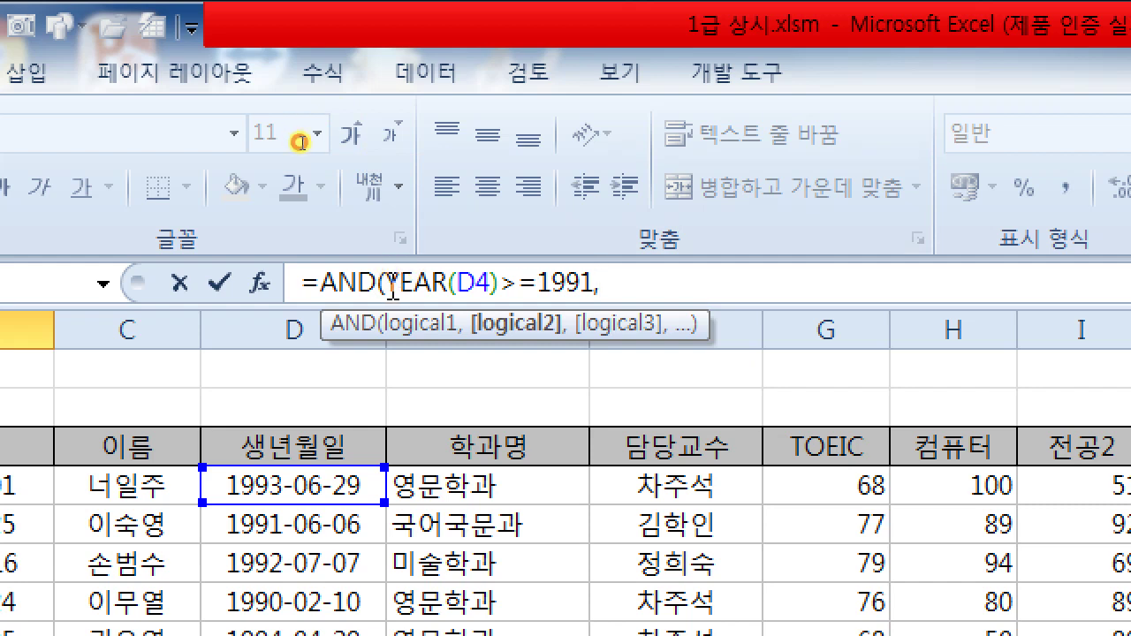
Step: Duplicate the first condition as YEAR(D4)<=1992 and complete B36 as =AND(YEAR(D4)>=1991,YEAR(D4)<=1992)
{"action": "left_click_drag", "start_coordinate": [387, 283], "coordinate": [594, 281]}
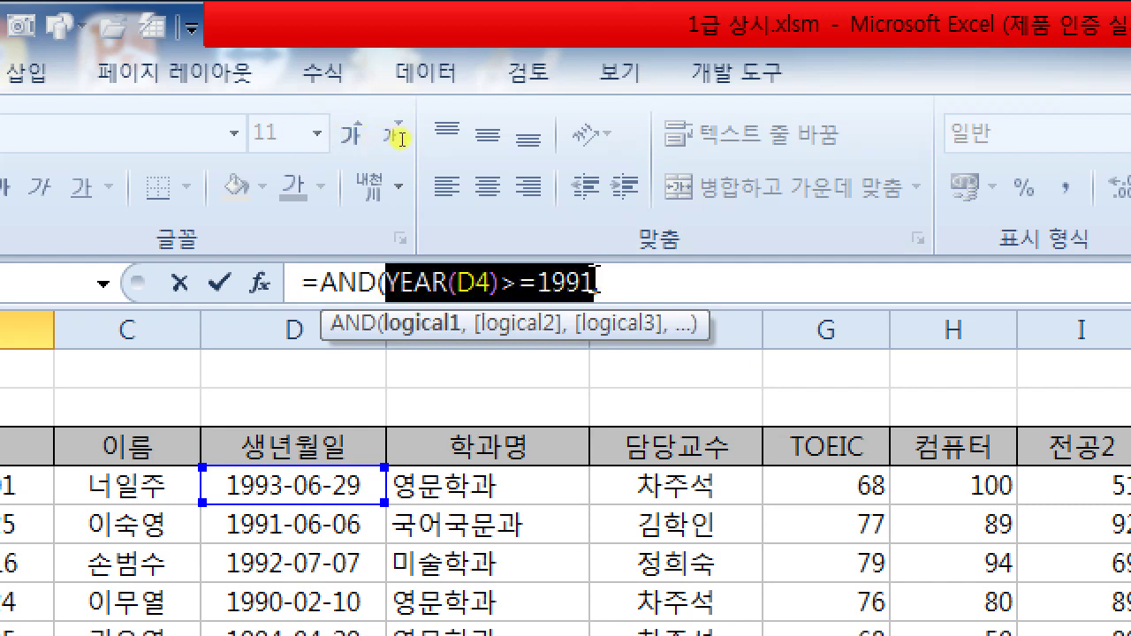
{"action": "key", "text": "ctrl+c"}
{"action": "left_click", "coordinate": [625, 281]}
{"action": "key", "text": "ctrl+v"}
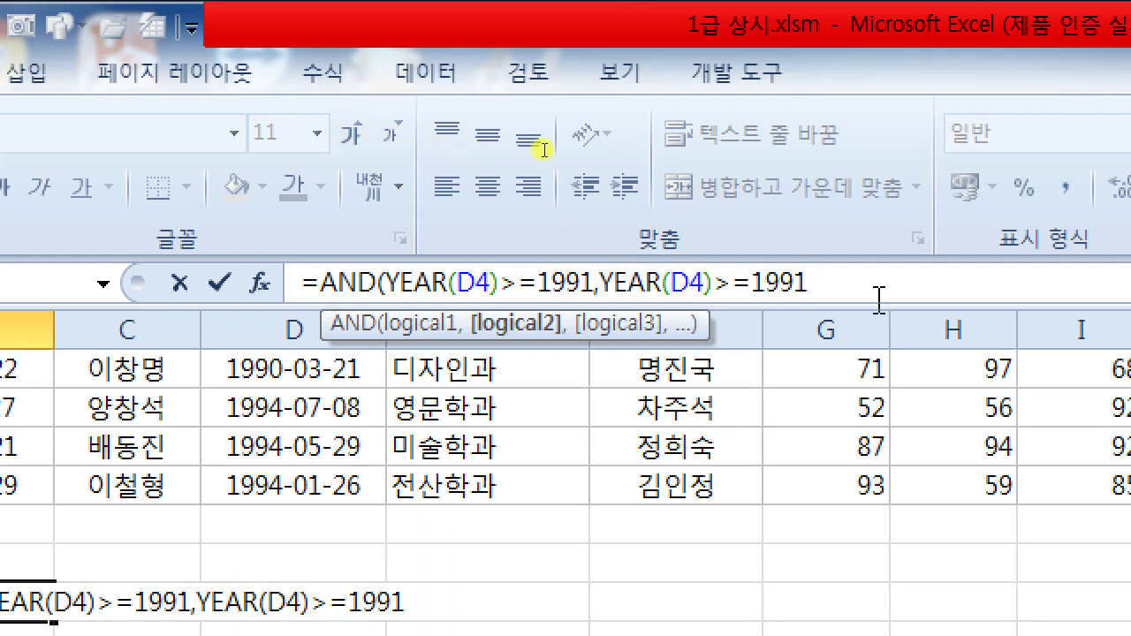
{"action": "left_click", "coordinate": [735, 281]}
{"action": "key", "text": "BackSpace"}
{"action": "type", "text": "<"}
{"action": "key", "text": "Right"}
{"action": "key", "text": "Right"}
{"action": "key", "text": "Right"}
{"action": "key", "text": "Right"}
{"action": "key", "text": "Right"}
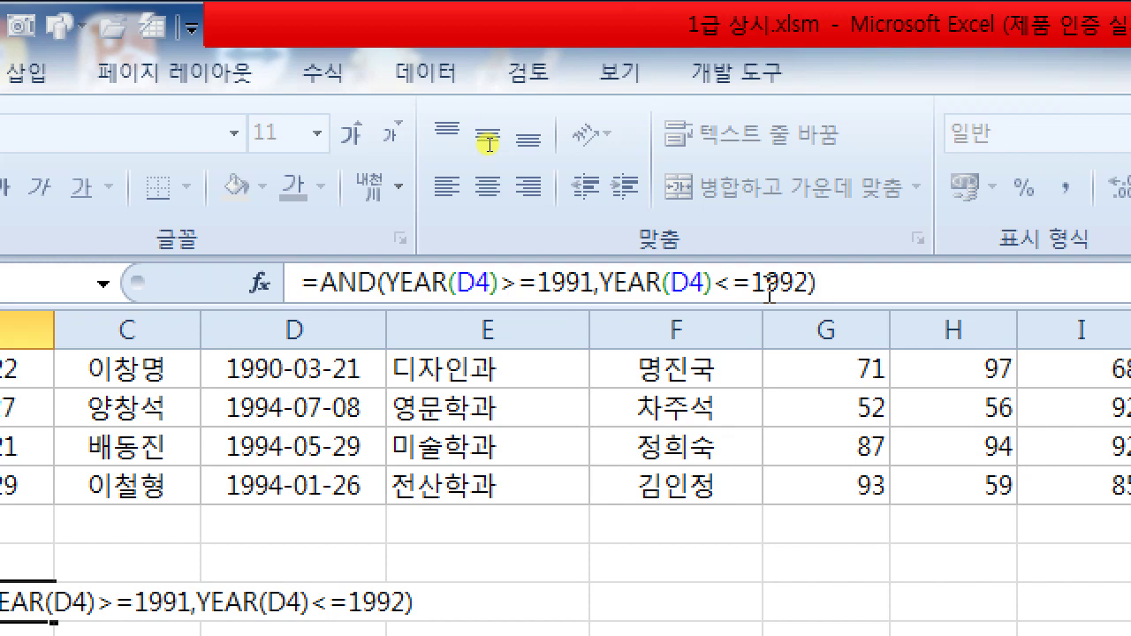
{"action": "key", "text": "Return"}
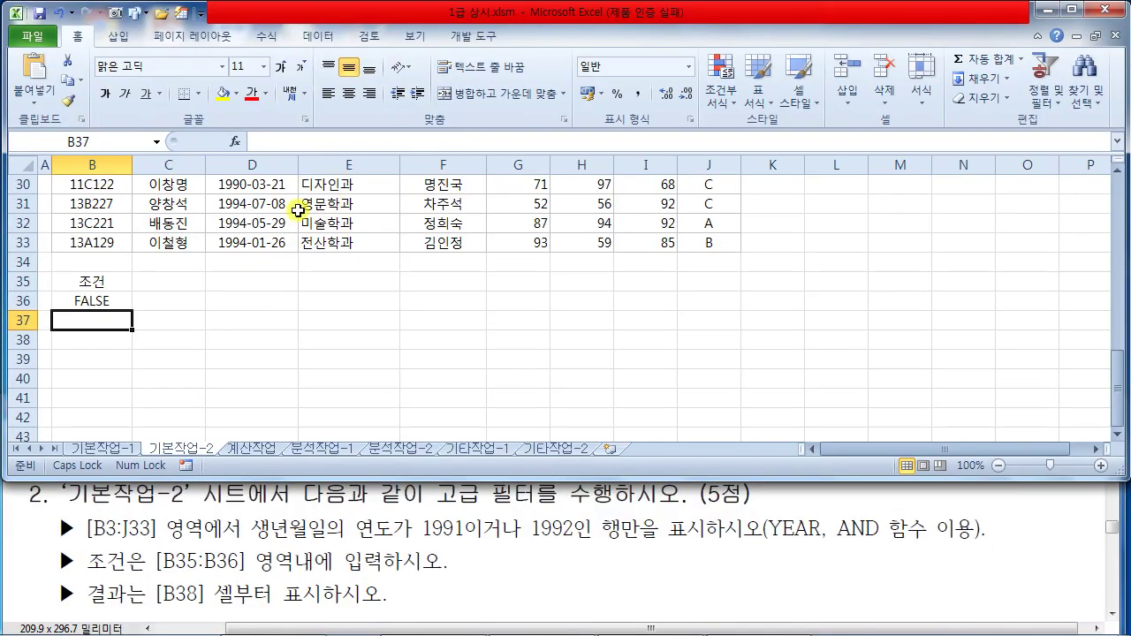
Step: Review the criteria formula in B36 against the first birth date in the student table
{"action": "left_click", "coordinate": [95, 298]}
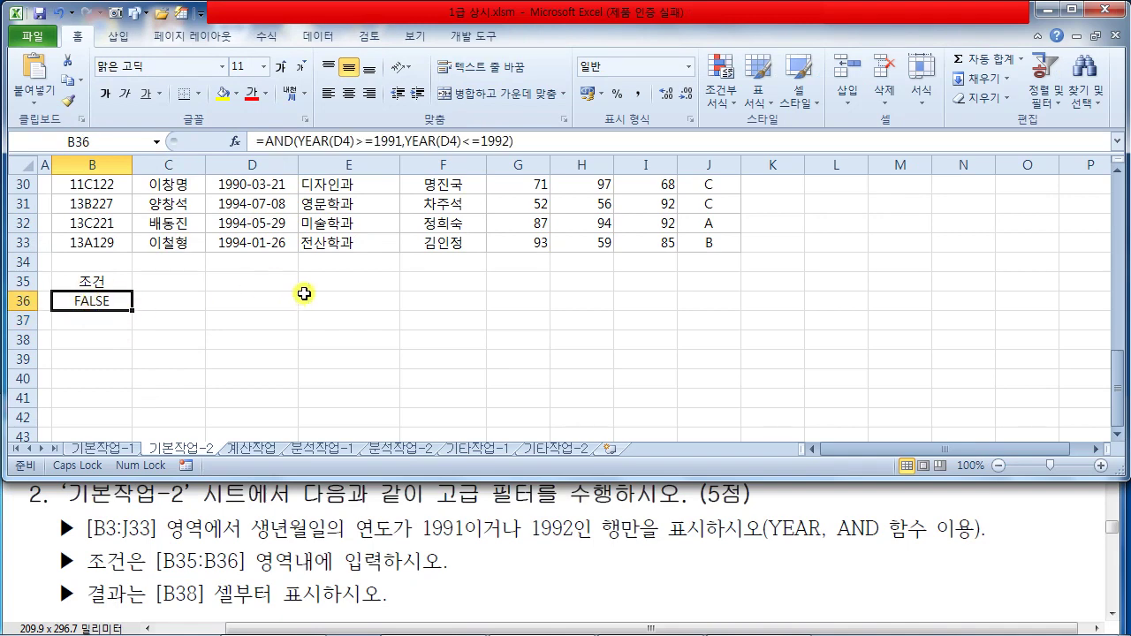
{"action": "scroll", "coordinate": [389, 299], "scroll_direction": "up", "scroll_amount": 6}
{"action": "scroll", "coordinate": [389, 298], "scroll_direction": "up", "scroll_amount": 3}
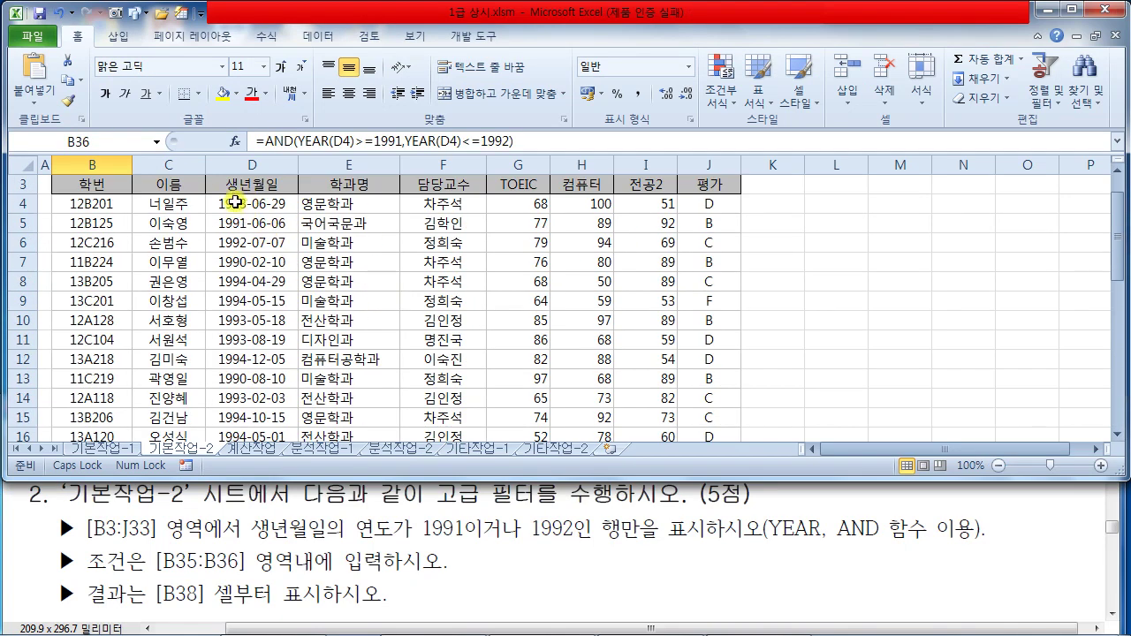
{"action": "scroll", "coordinate": [261, 248], "scroll_direction": "down", "scroll_amount": 9}
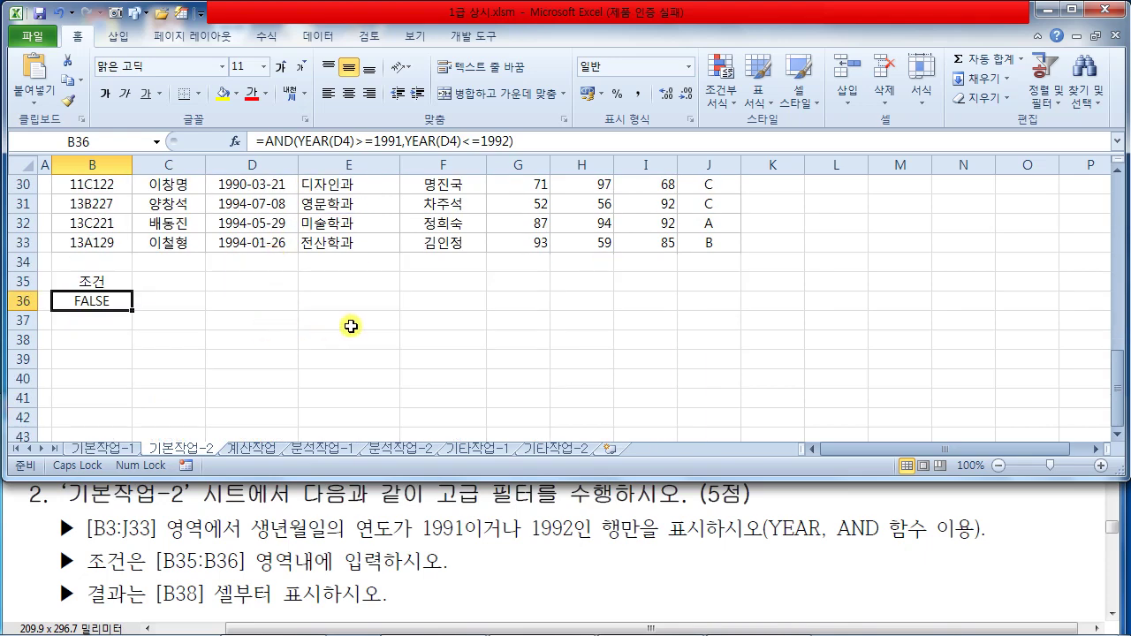
Step: Start an Advanced Filter (고급 필터) on the student table B3:J33 and choose 다른 장소에 복사 for the result
{"action": "scroll", "coordinate": [351, 326], "scroll_direction": "up", "scroll_amount": 6}
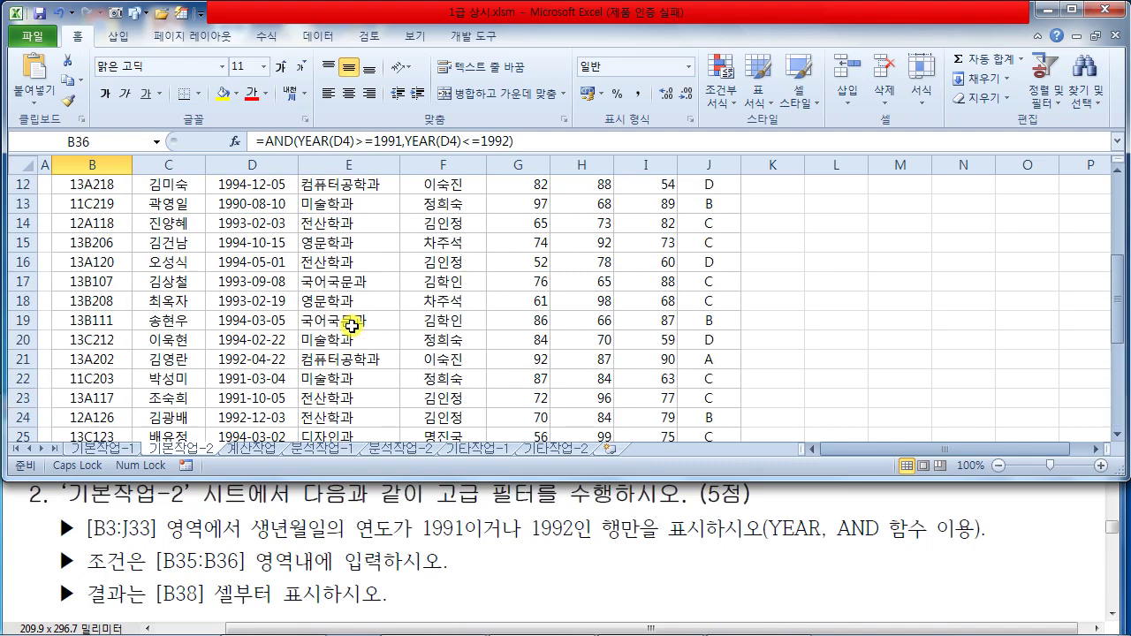
{"action": "scroll", "coordinate": [347, 300], "scroll_direction": "up", "scroll_amount": 2}
{"action": "left_click", "coordinate": [345, 287]}
{"action": "scroll", "coordinate": [378, 310], "scroll_direction": "up", "scroll_amount": 2}
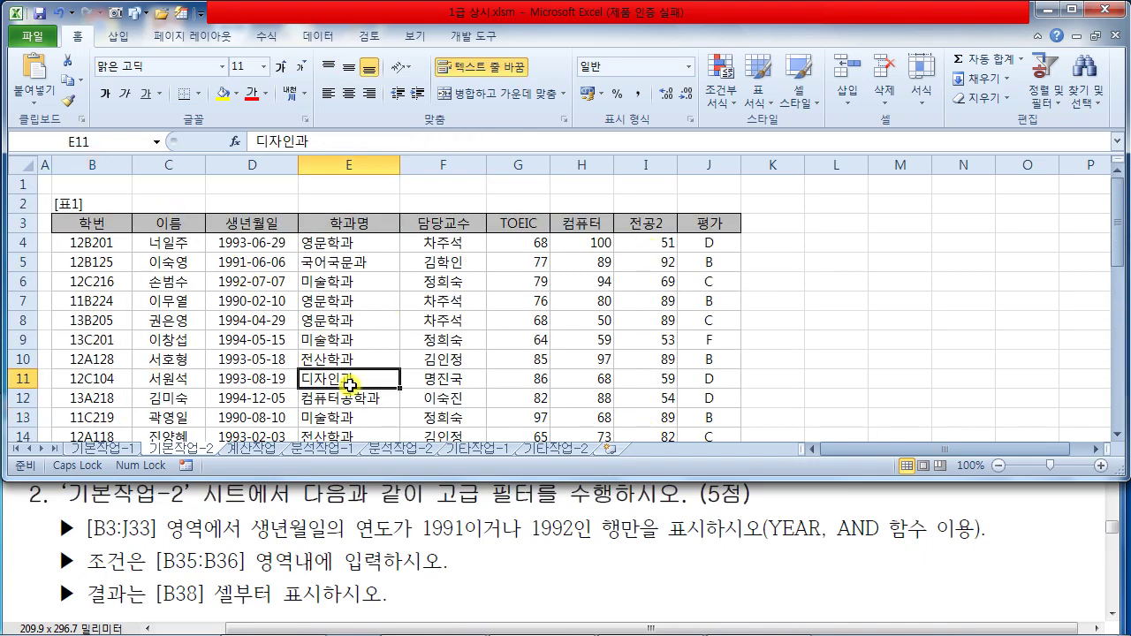
{"action": "left_click", "coordinate": [322, 37]}
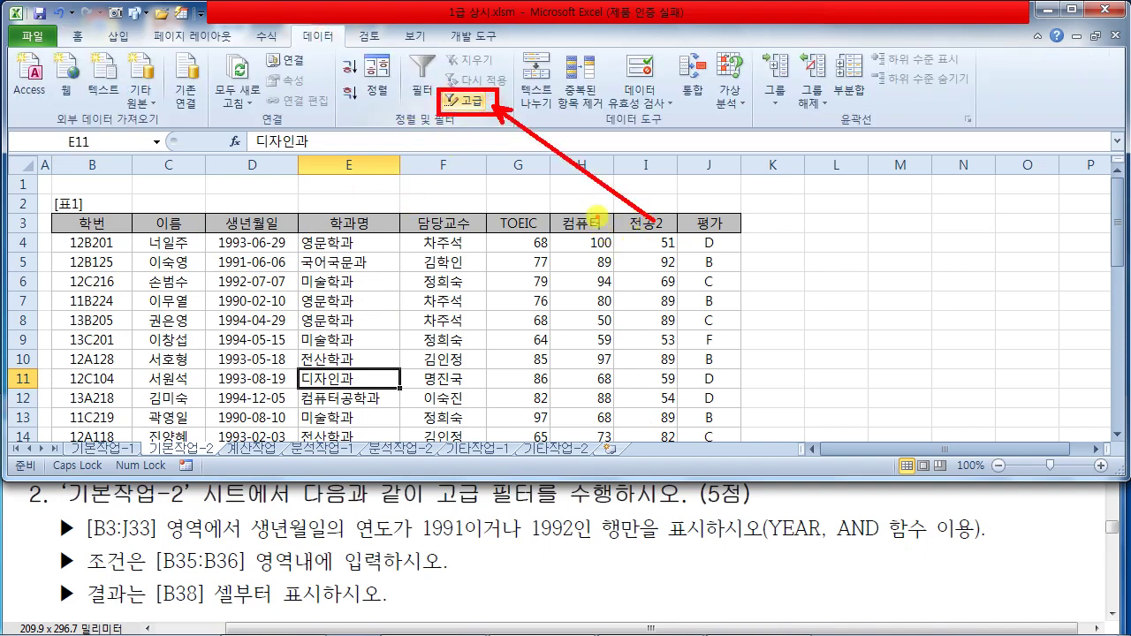
{"action": "left_click", "coordinate": [466, 100]}
{"action": "left_click_drag", "start_coordinate": [477, 73], "coordinate": [509, 122]}
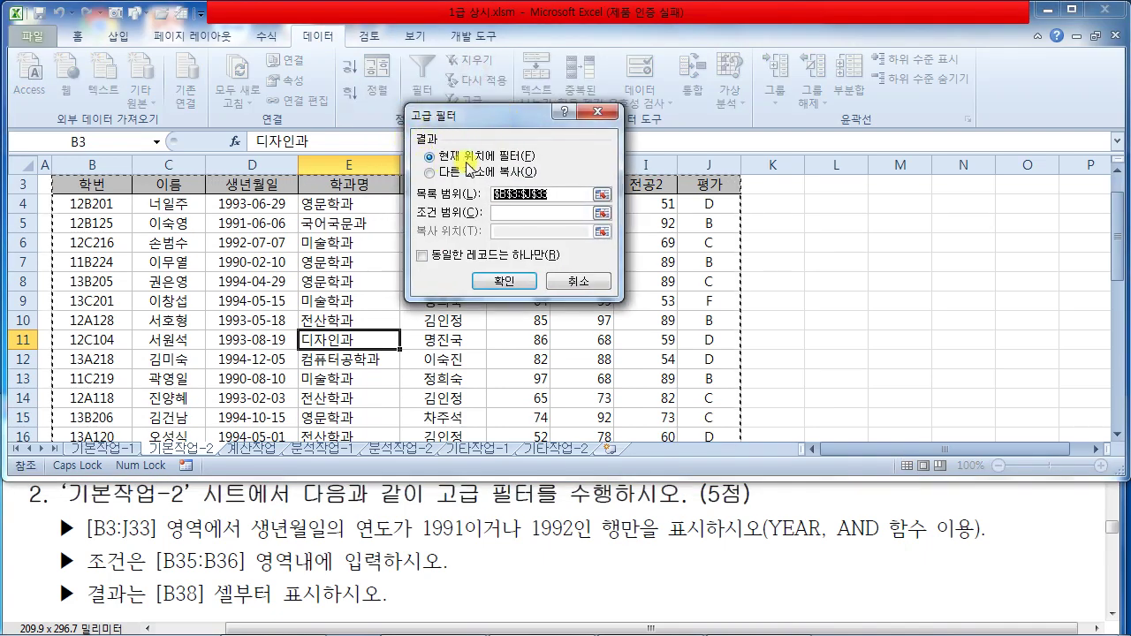
{"action": "left_click", "coordinate": [431, 172]}
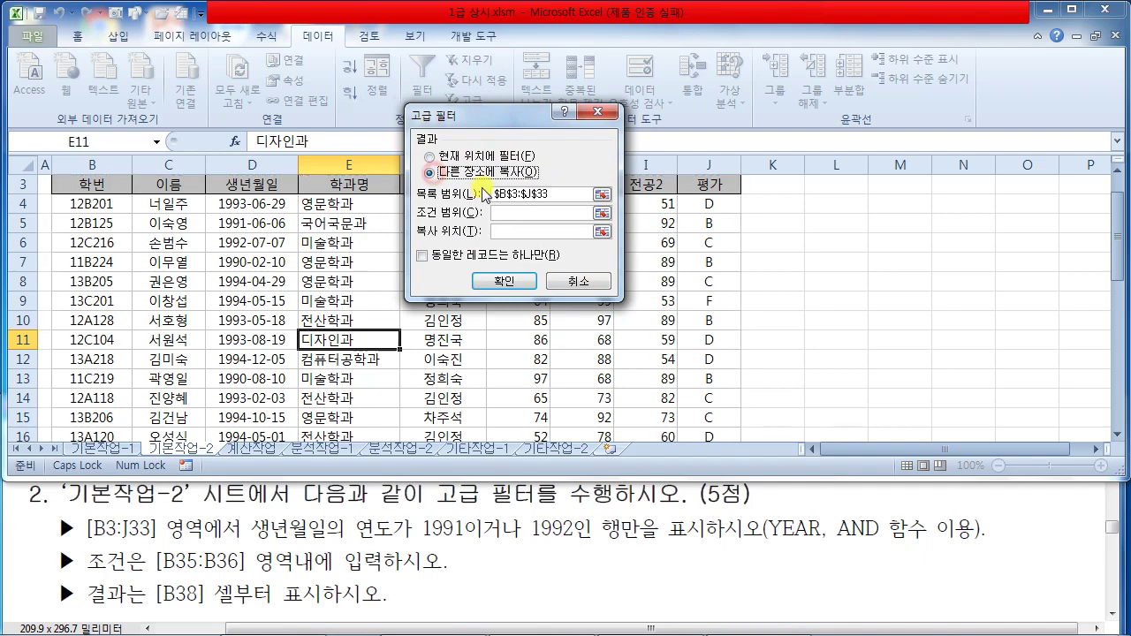
Step: Set the filter's criteria range to B35:B36 and the copy location to B38, and run it
{"action": "left_click", "coordinate": [517, 212]}
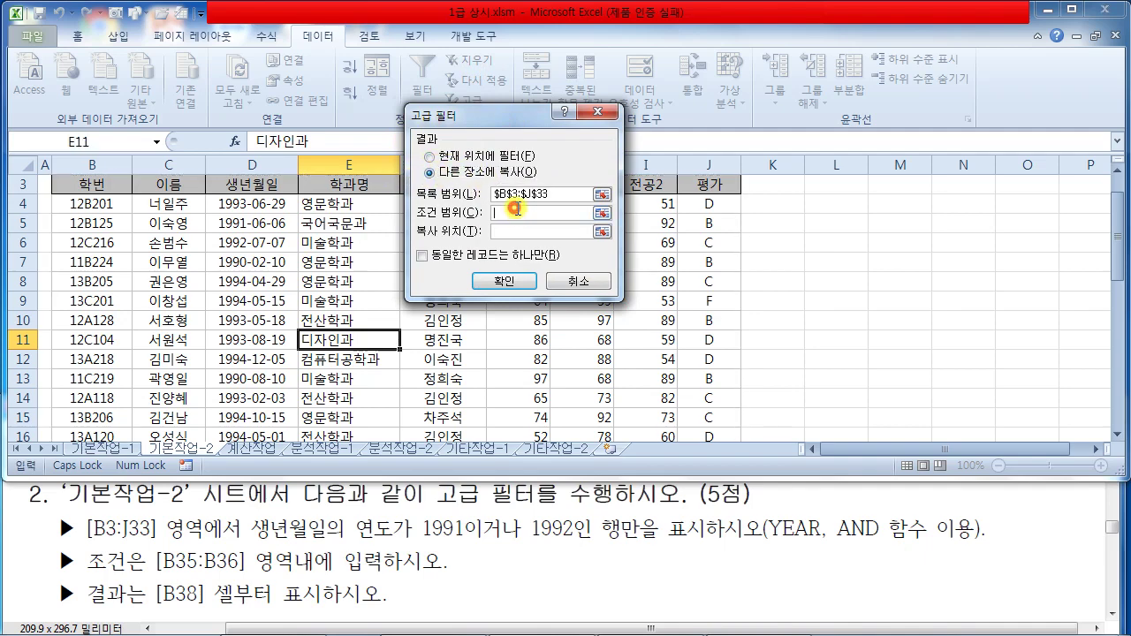
{"action": "scroll", "coordinate": [234, 233], "scroll_direction": "down", "scroll_amount": 9}
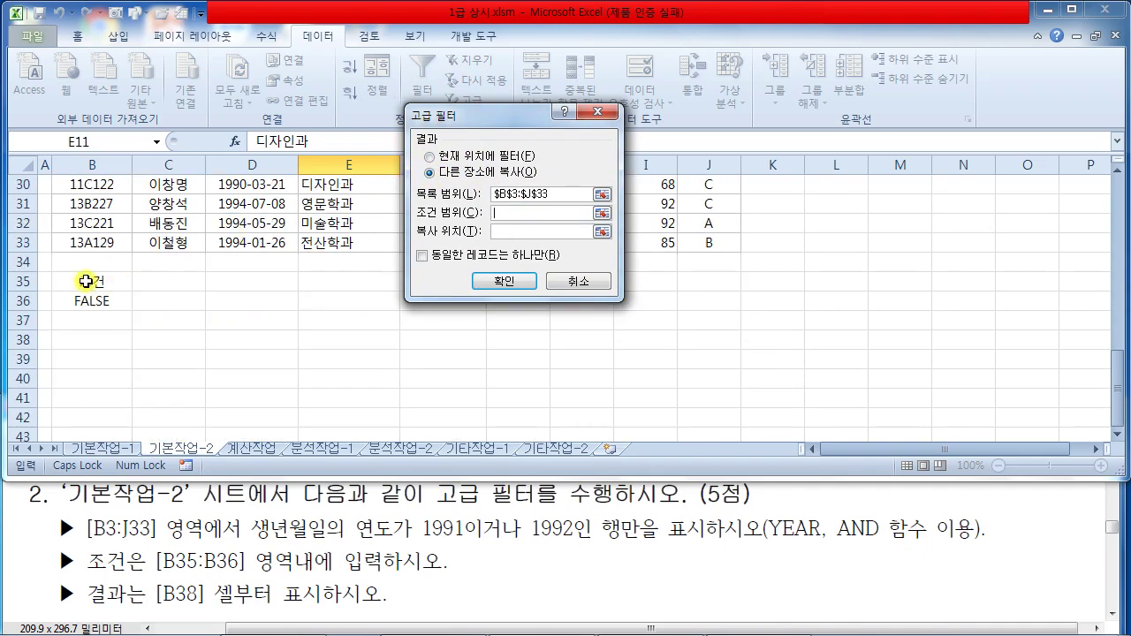
{"action": "left_click_drag", "start_coordinate": [88, 281], "coordinate": [89, 301]}
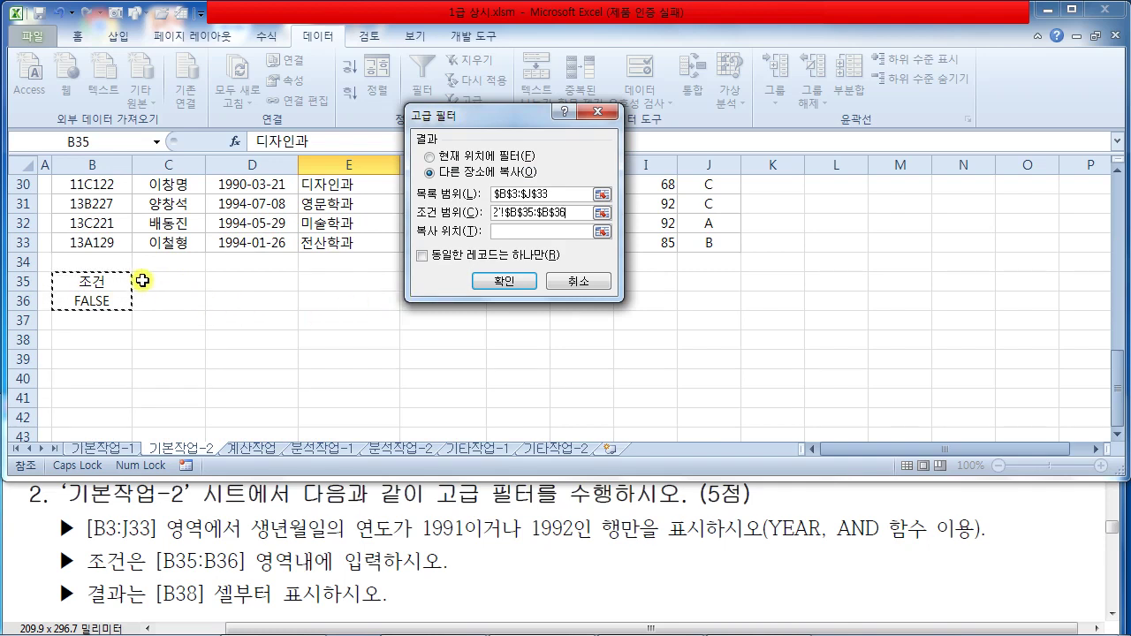
{"action": "left_click", "coordinate": [526, 231]}
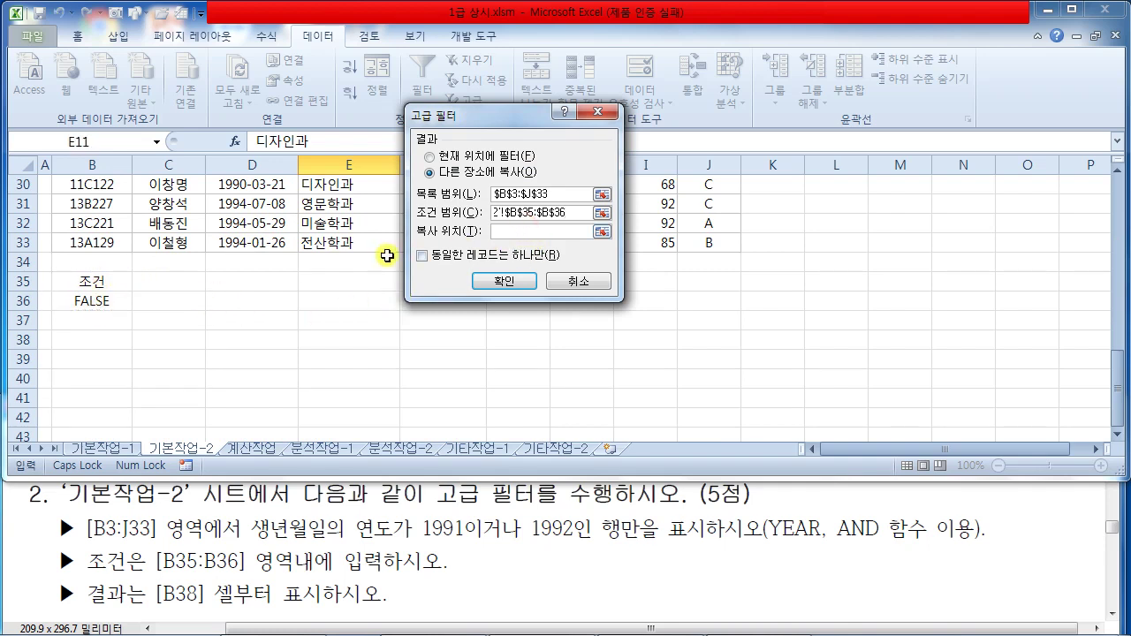
{"action": "left_click", "coordinate": [96, 343]}
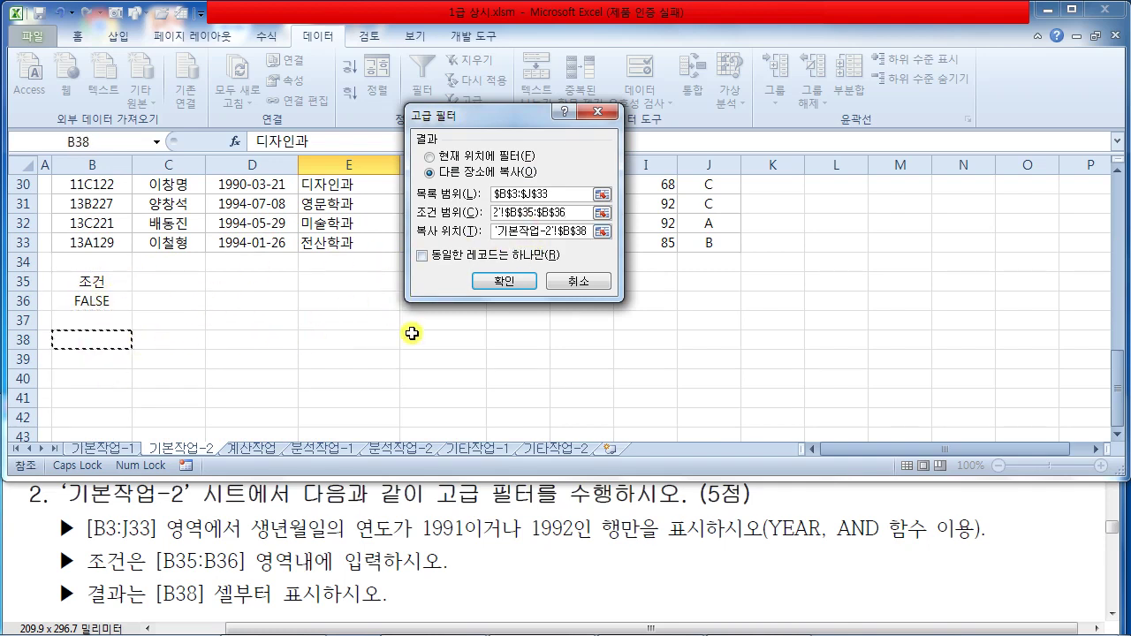
{"action": "left_click", "coordinate": [523, 285]}
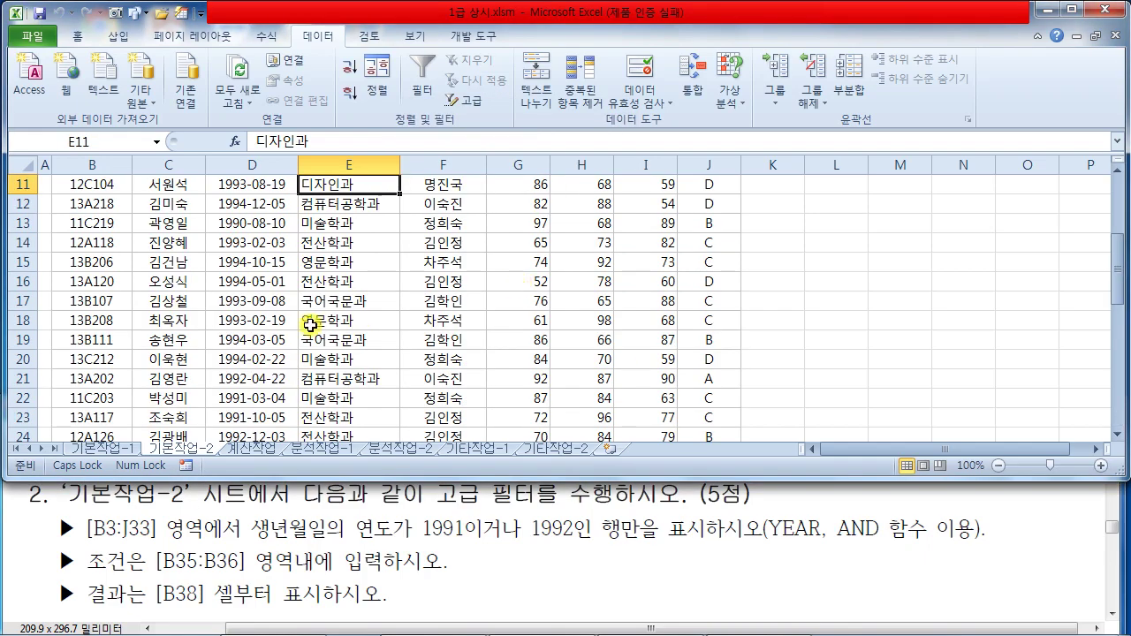
Step: Check the 생년월일 values in the filtered result rows D39:D45
{"action": "scroll", "coordinate": [309, 326], "scroll_direction": "down", "scroll_amount": 7}
{"action": "scroll", "coordinate": [311, 325], "scroll_direction": "down", "scroll_amount": 2}
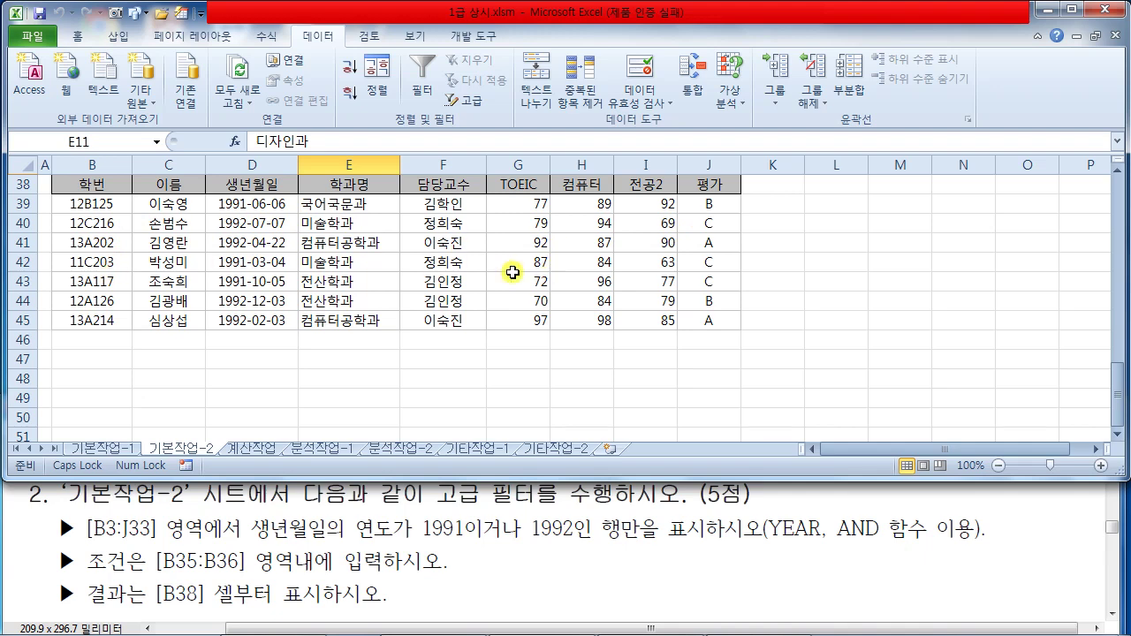
{"action": "left_click_drag", "start_coordinate": [253, 203], "coordinate": [271, 320]}
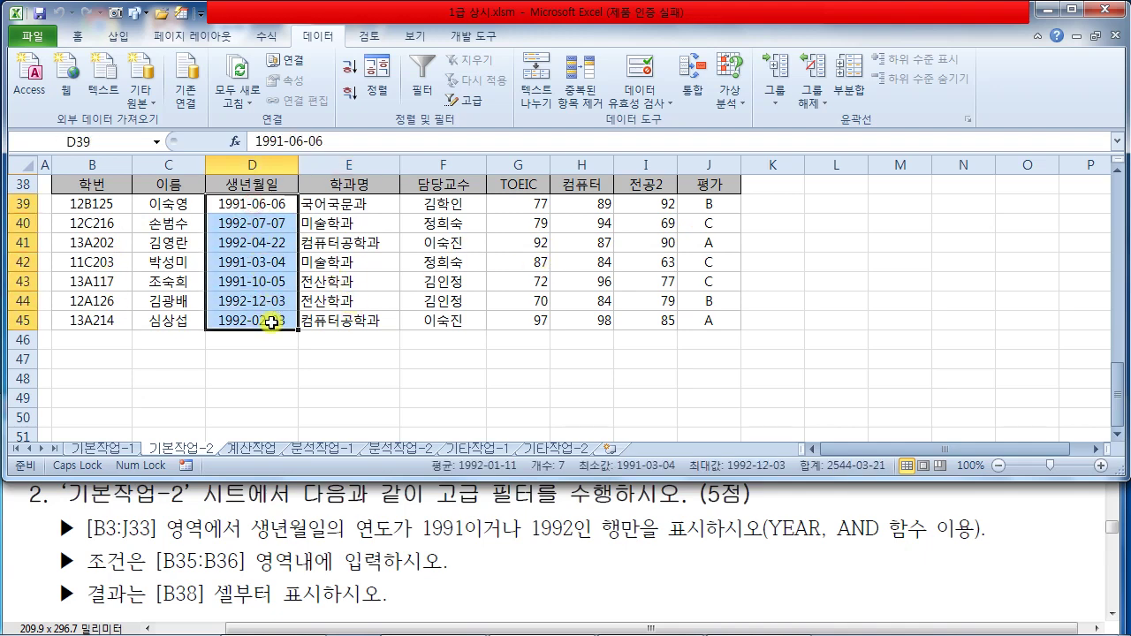
Step: Show task 3 of the exam PDF beneath the worksheet and shorten the Excel window so its text can be read
{"action": "left_click", "coordinate": [281, 357]}
{"action": "scroll", "coordinate": [292, 330], "scroll_direction": "up", "scroll_amount": 1}
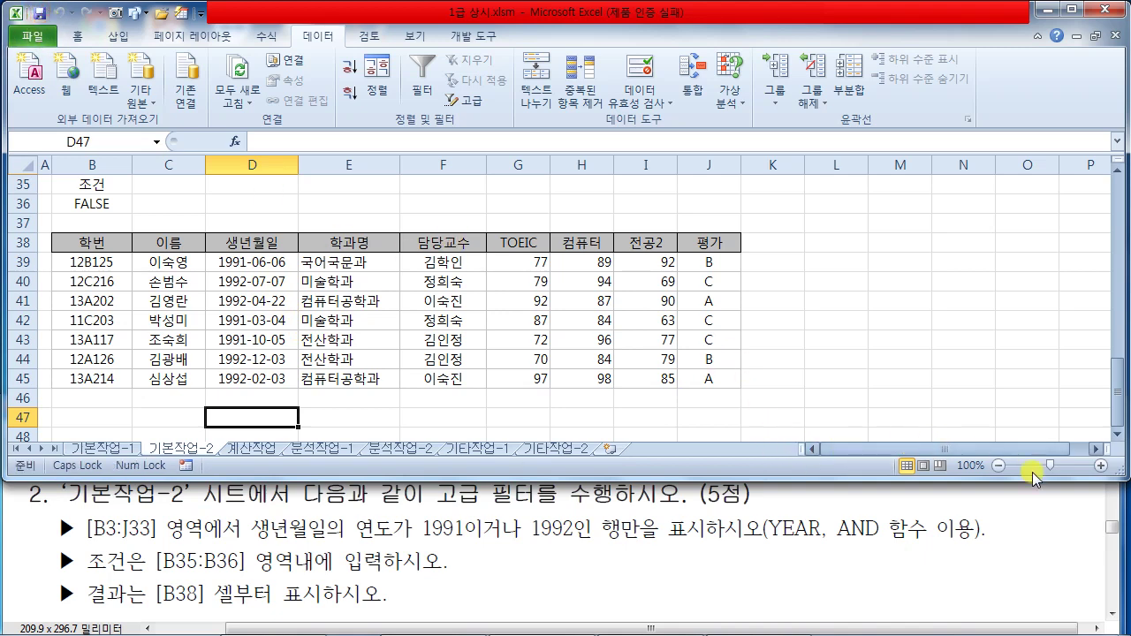
{"action": "left_click", "coordinate": [1094, 562]}
{"action": "scroll", "coordinate": [1052, 581], "scroll_direction": "down", "scroll_amount": 3}
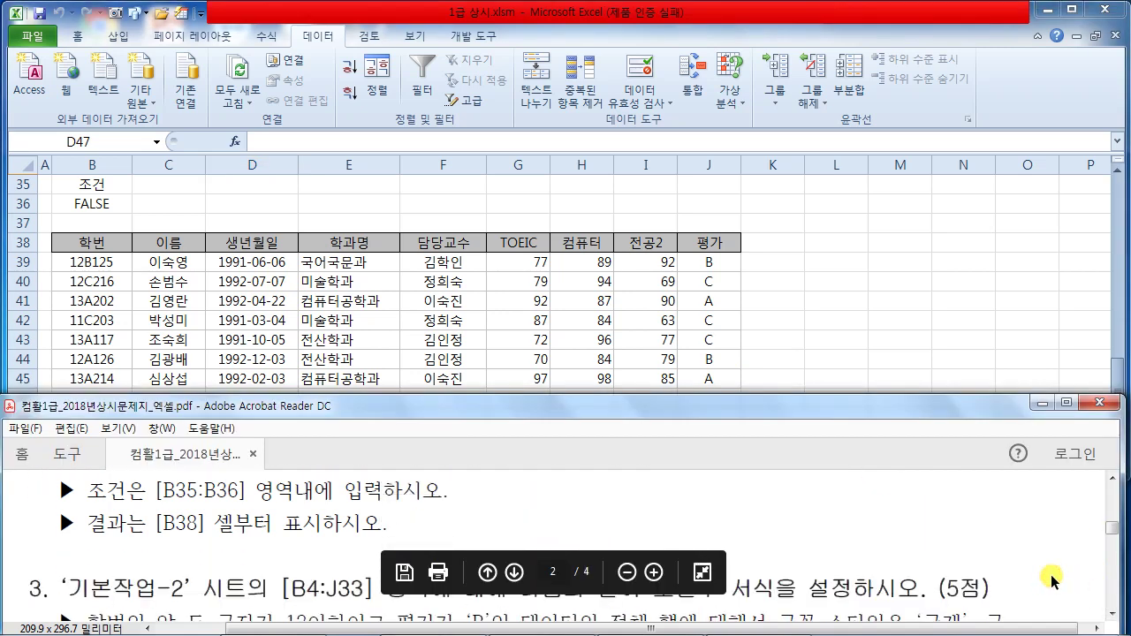
{"action": "left_click", "coordinate": [847, 301]}
{"action": "left_click_drag", "start_coordinate": [725, 482], "coordinate": [726, 462]}
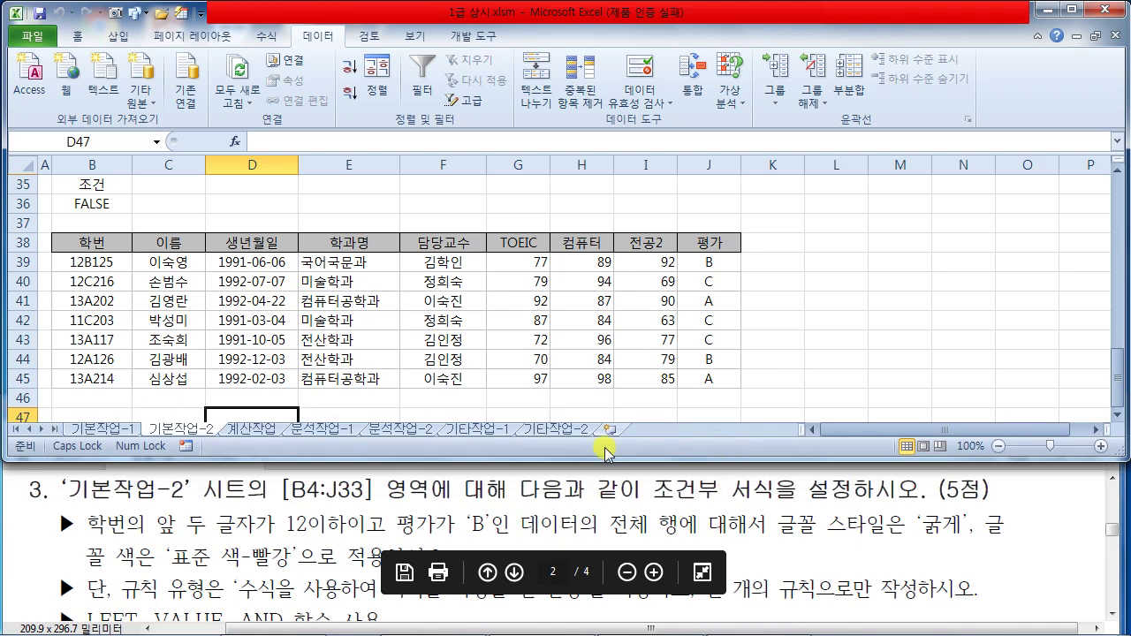
{"action": "left_click", "coordinate": [881, 298]}
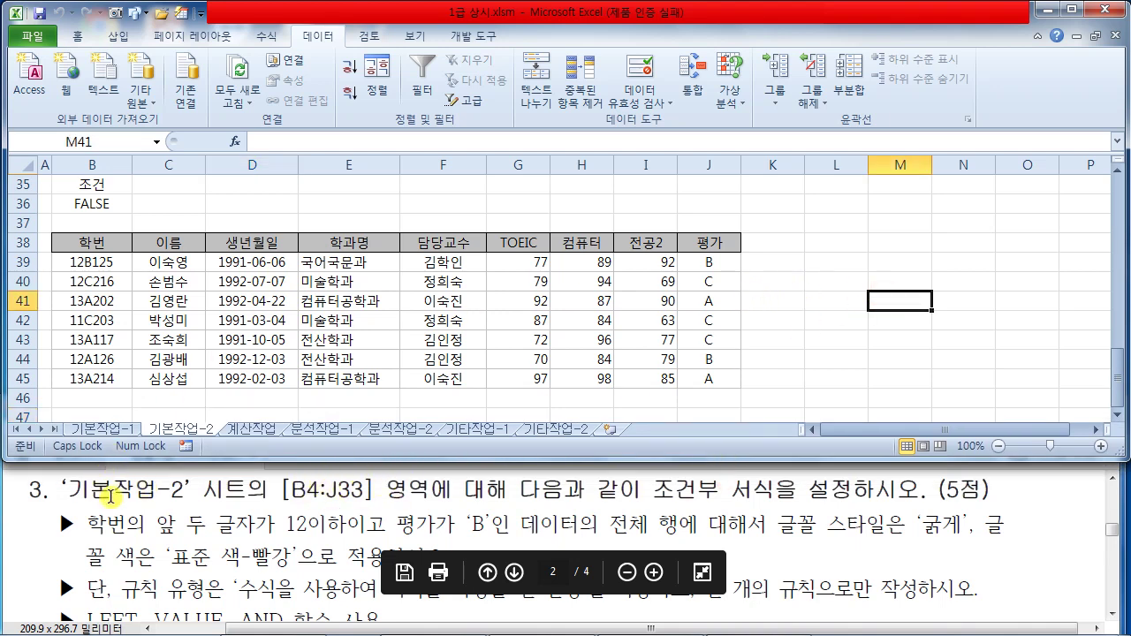
Step: Select the student data range B4:J33 on the 기본작업-2 sheet for conditional formatting
{"action": "scroll", "coordinate": [426, 281], "scroll_direction": "up", "scroll_amount": 11}
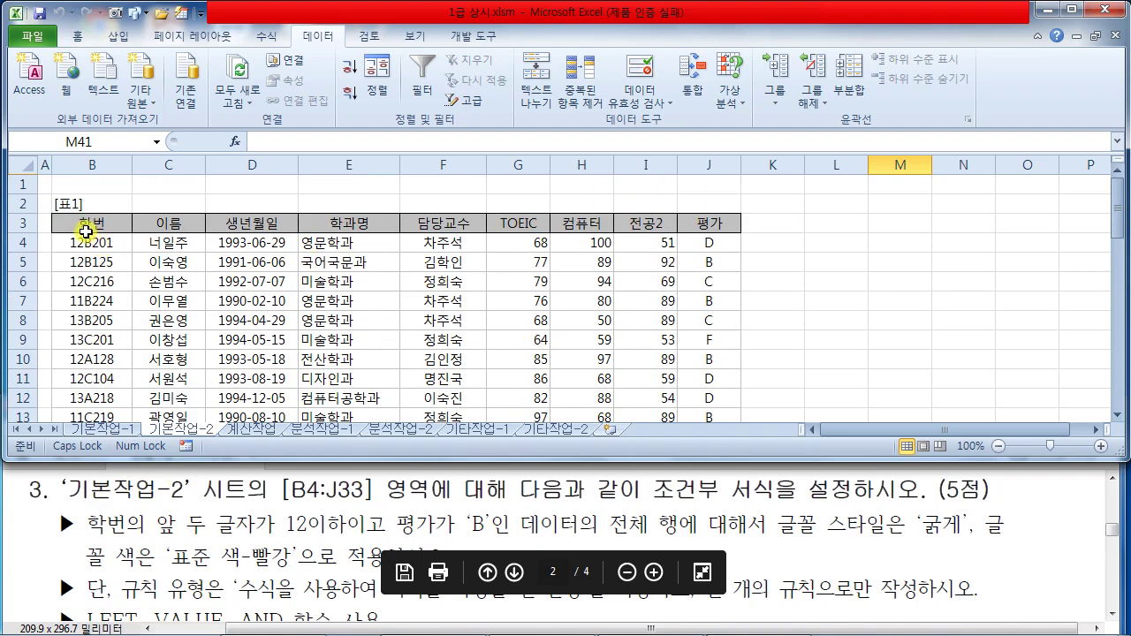
{"action": "left_click", "coordinate": [80, 241]}
{"action": "left_click_drag", "start_coordinate": [81, 242], "coordinate": [720, 379]}
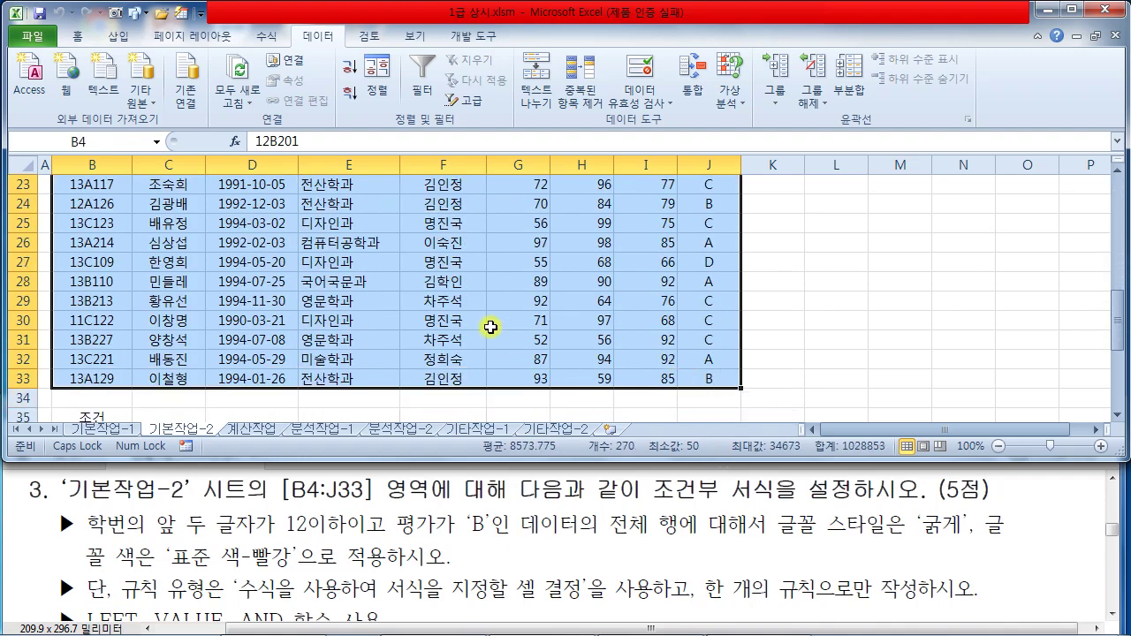
{"action": "scroll", "coordinate": [490, 327], "scroll_direction": "up", "scroll_amount": 7}
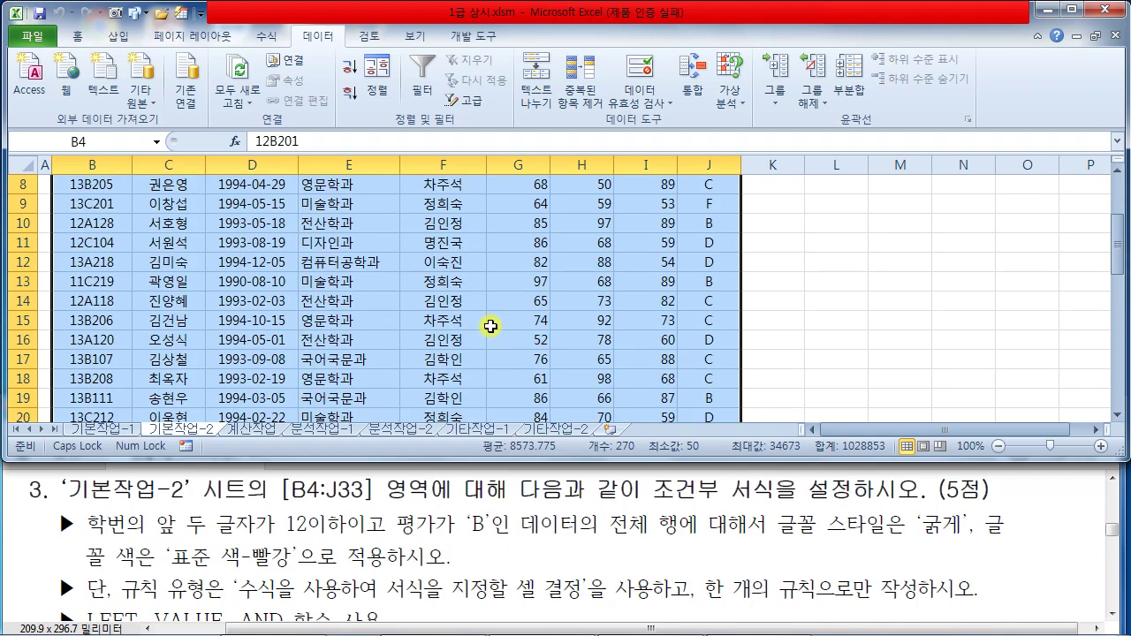
{"action": "left_click", "coordinate": [80, 36]}
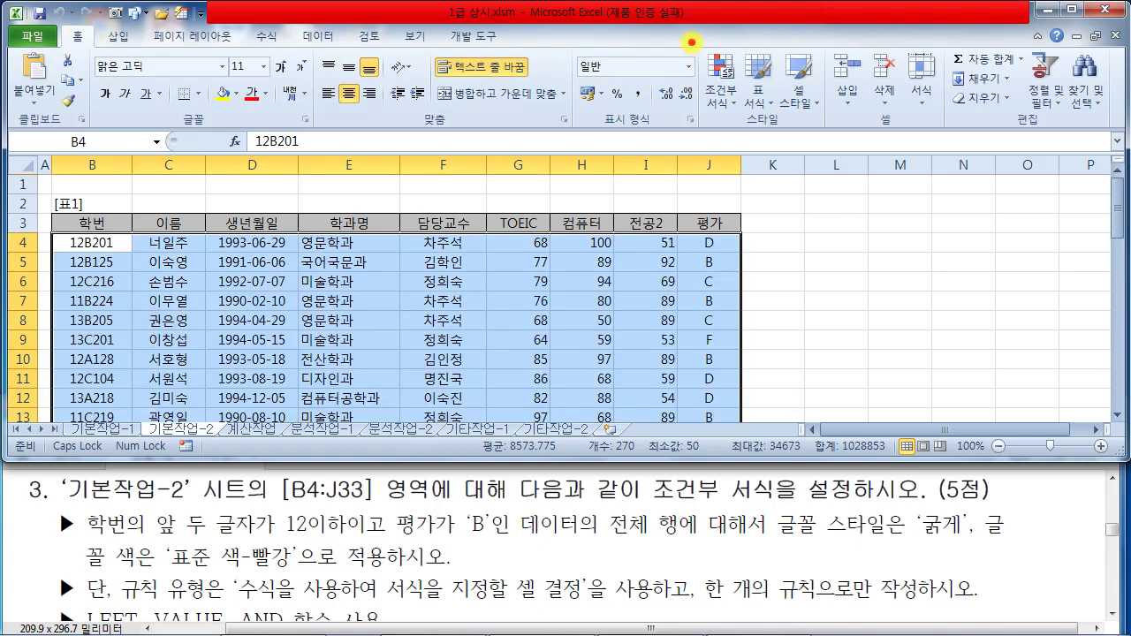
{"action": "mouse_move", "coordinate": [693, 43]}
{"action": "left_mouse_down"}
{"action": "mouse_move", "coordinate": [846, 139]}
{"action": "mouse_move", "coordinate": [739, 114]}
{"action": "left_mouse_up"}
{"action": "left_click_drag", "start_coordinate": [729, 100], "coordinate": [770, 269]}
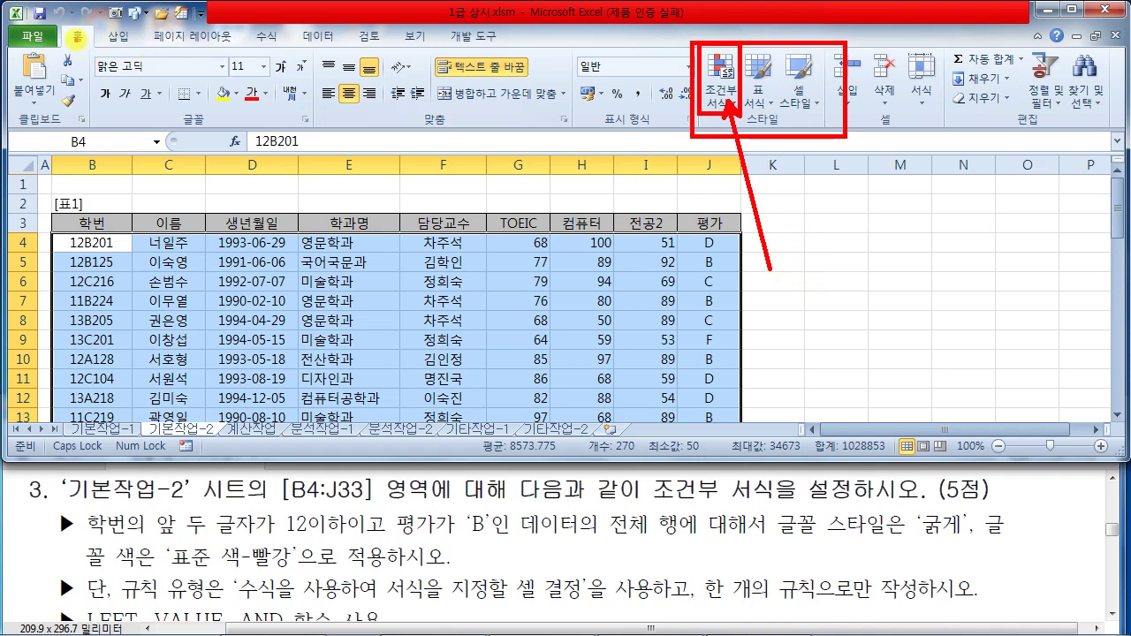
{"action": "key", "text": "Escape"}
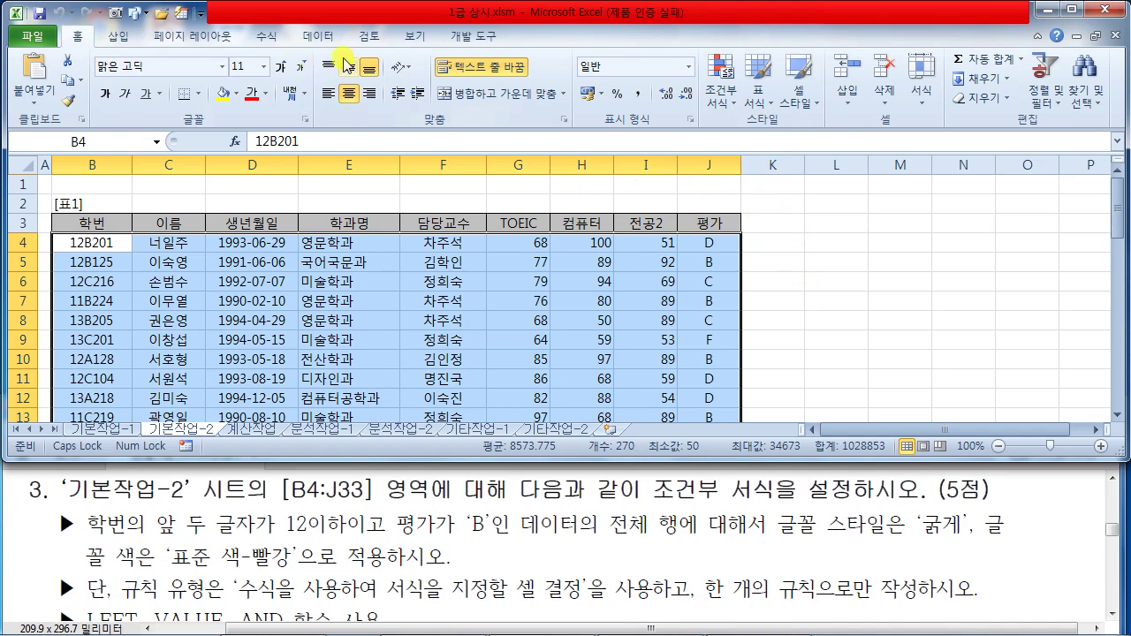
{"action": "left_click", "coordinate": [729, 101]}
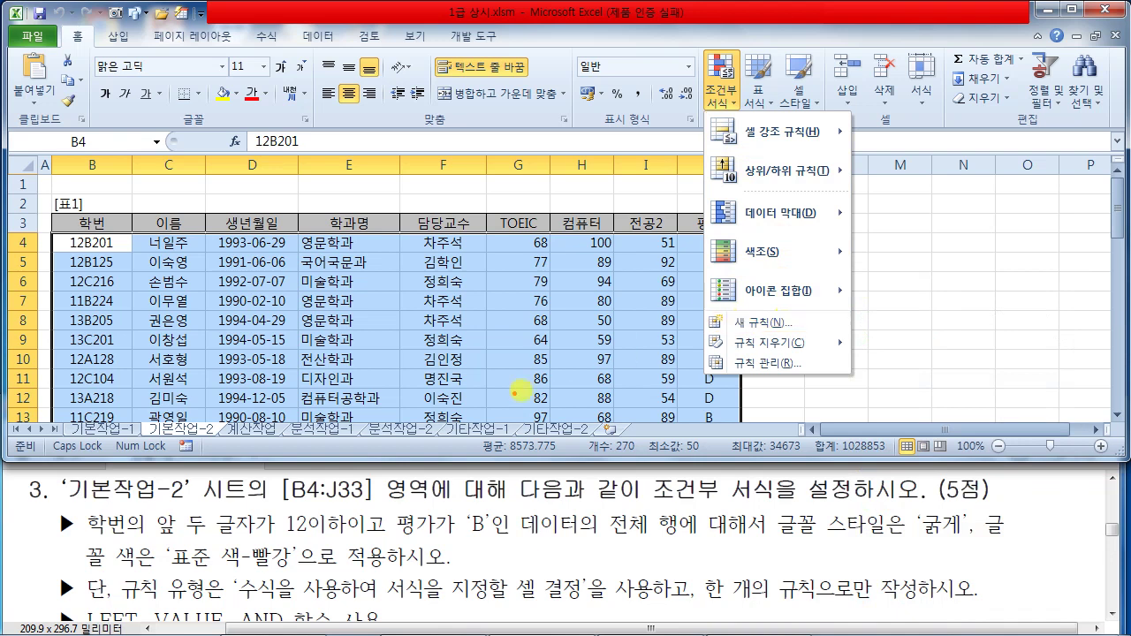
{"action": "left_click_drag", "start_coordinate": [234, 604], "coordinate": [589, 596]}
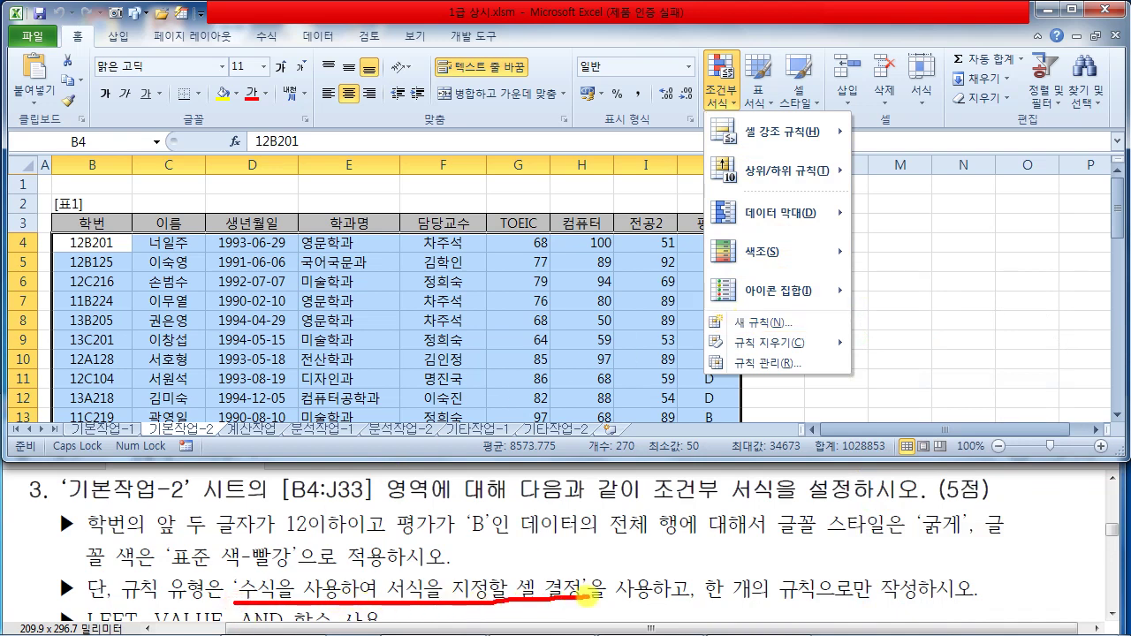
{"action": "mouse_move", "coordinate": [707, 311]}
{"action": "left_mouse_down"}
{"action": "mouse_move", "coordinate": [818, 332]}
{"action": "mouse_move", "coordinate": [948, 221]}
{"action": "left_mouse_up"}
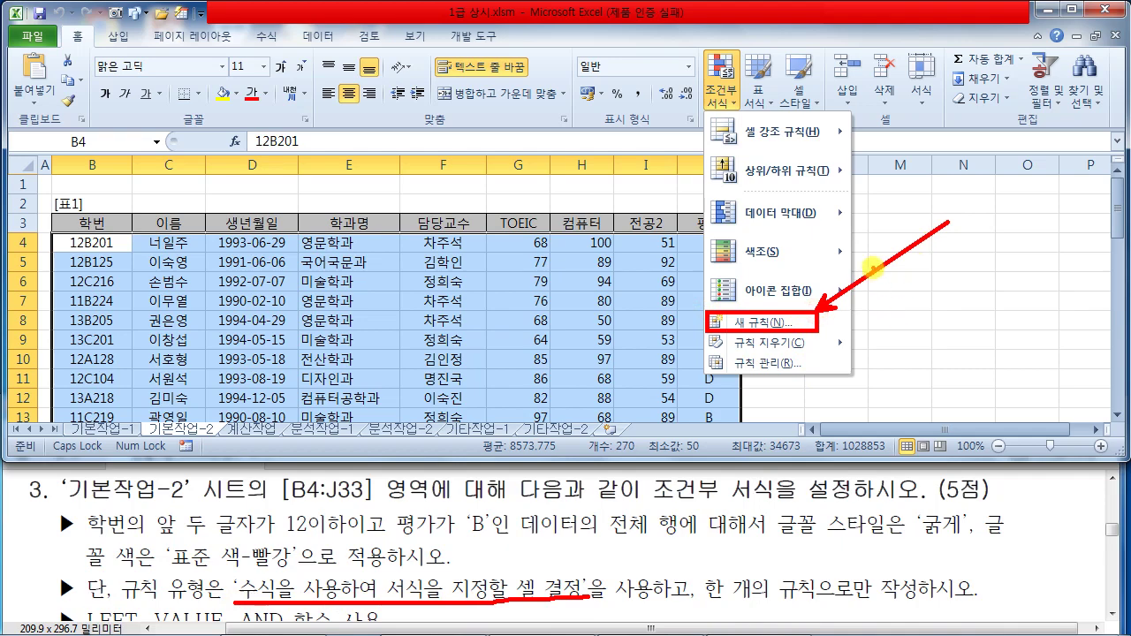
{"action": "key", "text": "Escape"}
Step: Create a new conditional formatting rule of type 수식을 사용하여 서식을 지정할 셀 결정 and start its formula with =
{"action": "left_click", "coordinate": [721, 89]}
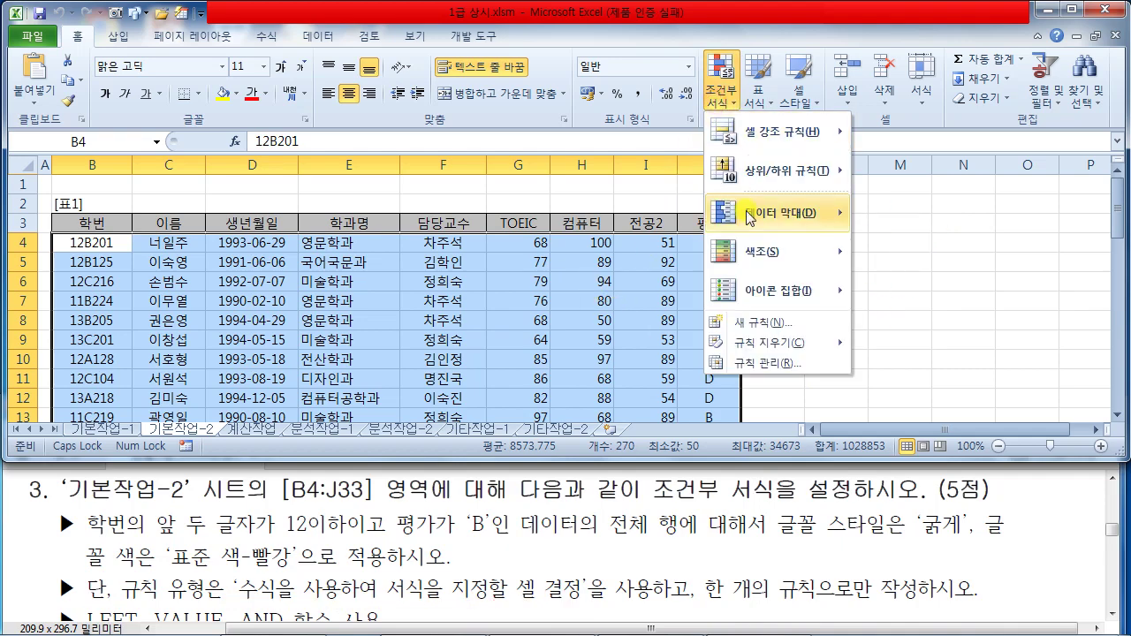
{"action": "left_click", "coordinate": [756, 324]}
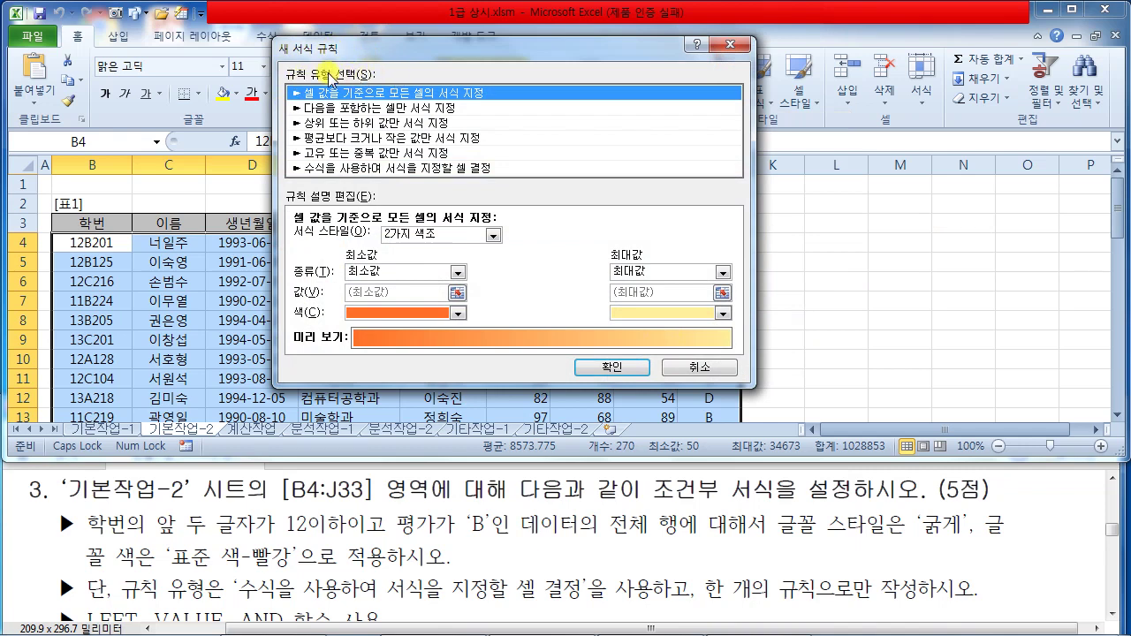
{"action": "left_click", "coordinate": [335, 168]}
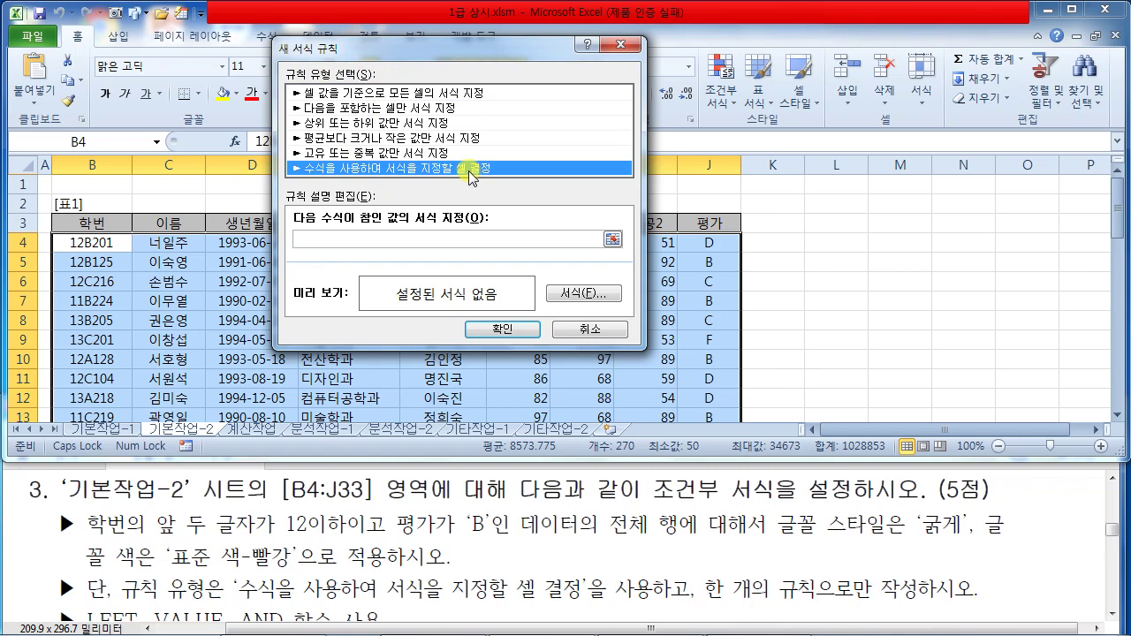
{"action": "left_click", "coordinate": [327, 237]}
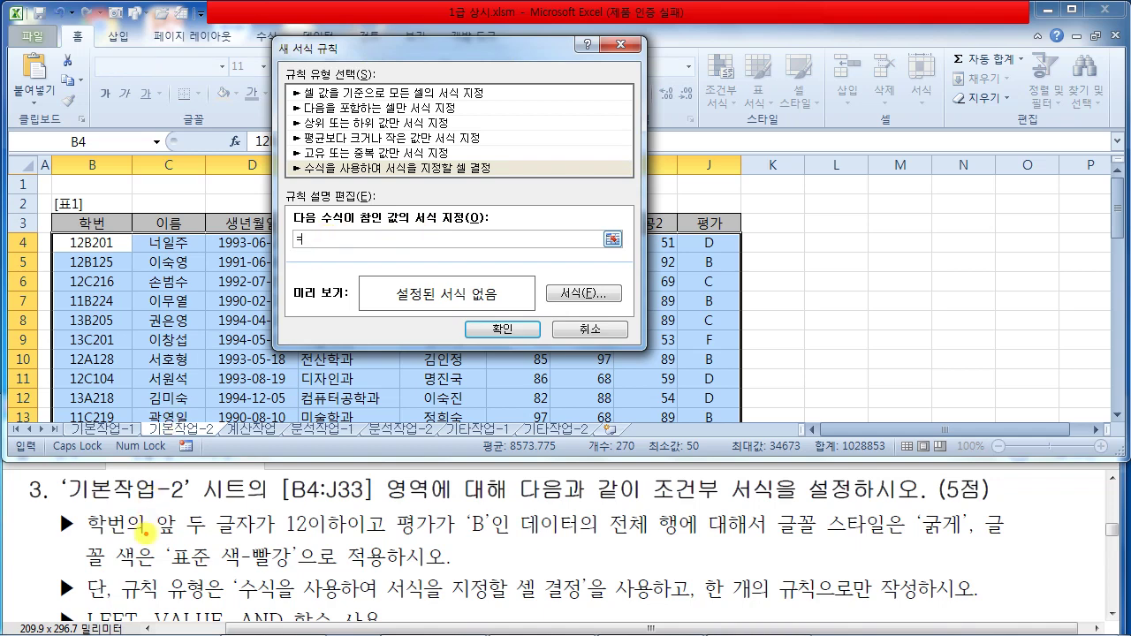
Step: Read task 3's row conditions, required font formatting and the functions to use in the exam PDF
{"action": "left_click_drag", "start_coordinate": [85, 533], "coordinate": [530, 541]}
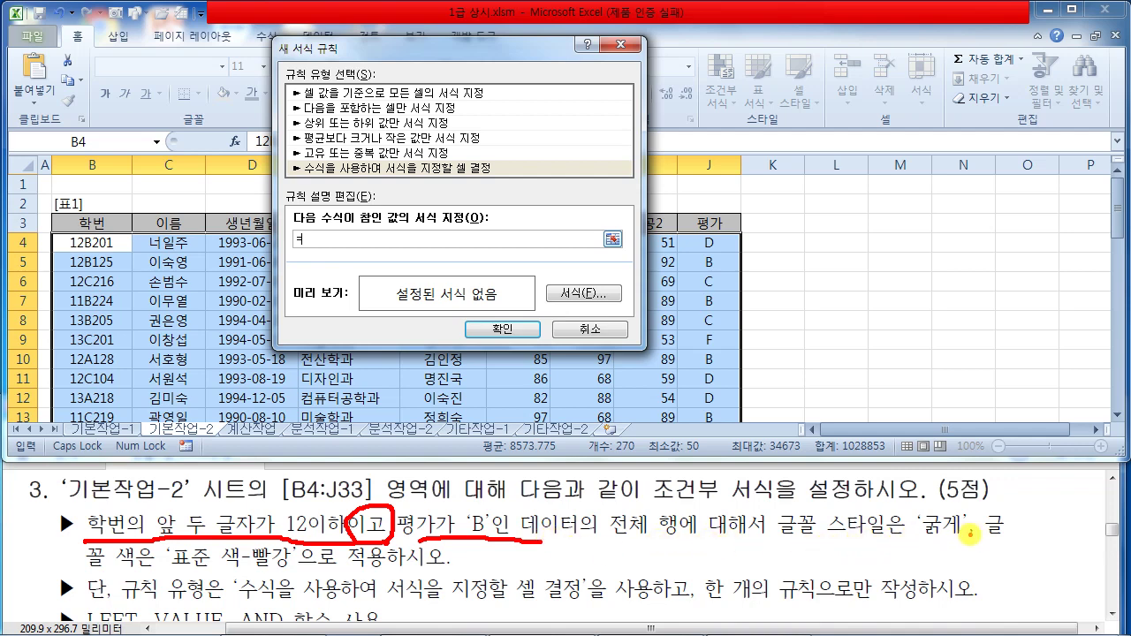
{"action": "left_click_drag", "start_coordinate": [921, 535], "coordinate": [955, 534]}
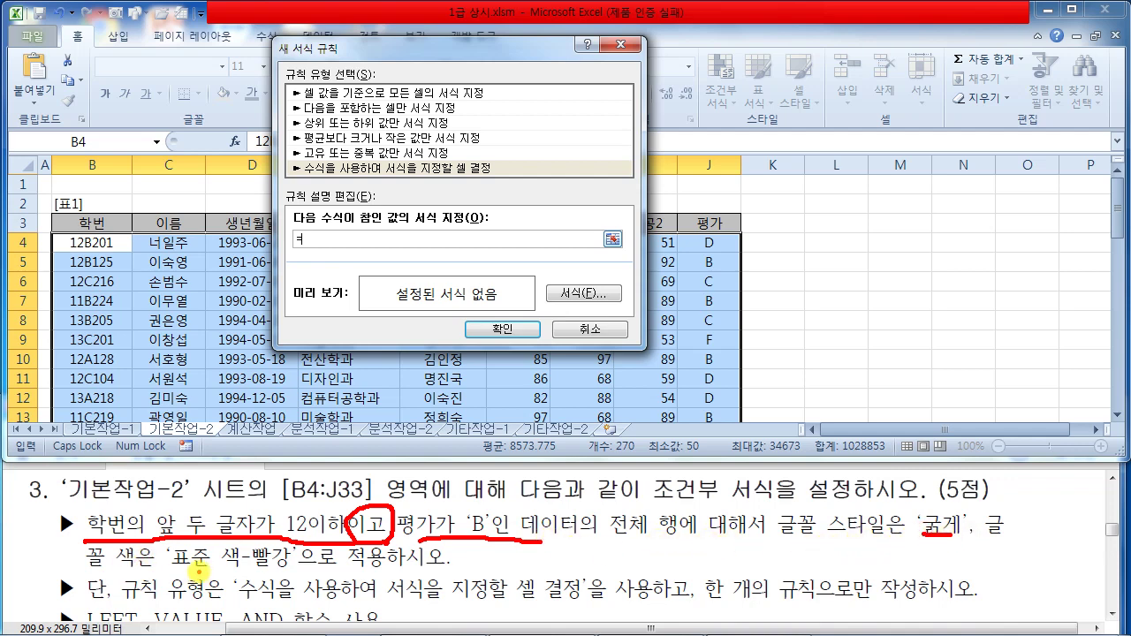
{"action": "left_click_drag", "start_coordinate": [176, 576], "coordinate": [296, 575]}
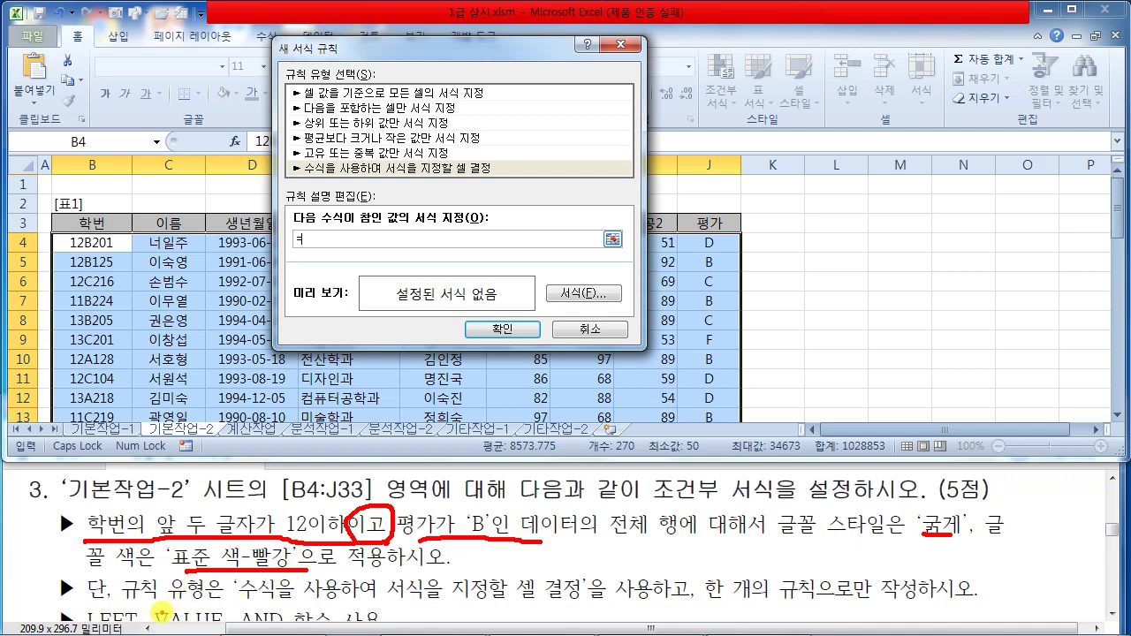
{"action": "key", "text": "Escape"}
{"action": "left_click", "coordinate": [305, 526]}
{"action": "scroll", "coordinate": [303, 515], "scroll_direction": "down", "scroll_amount": 1}
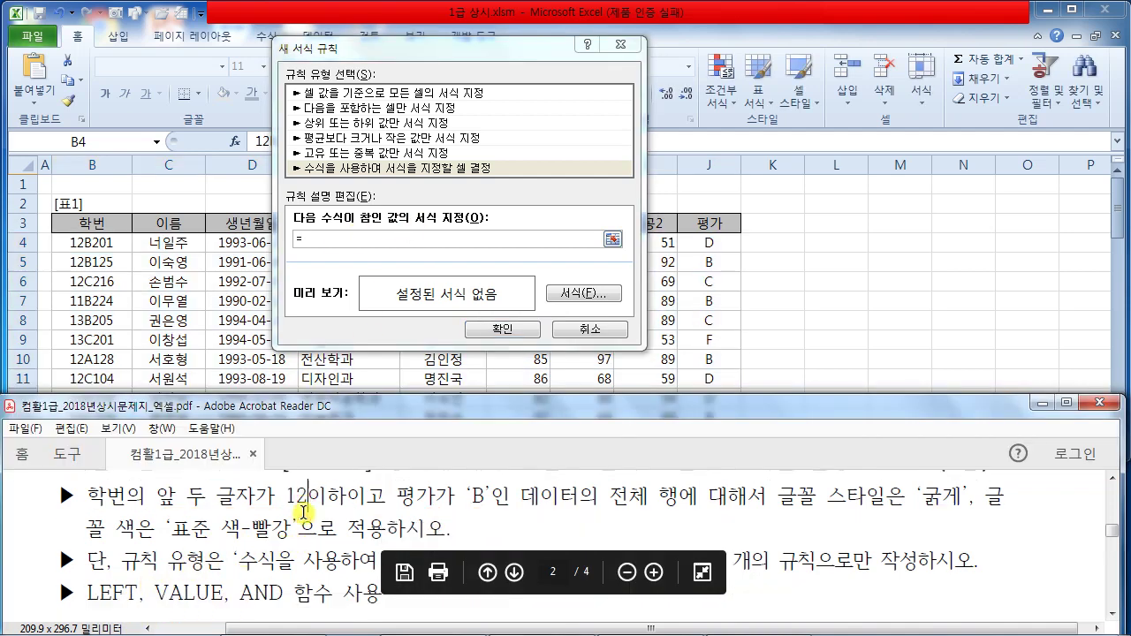
{"action": "left_click_drag", "start_coordinate": [84, 591], "coordinate": [279, 593]}
{"action": "left_click", "coordinate": [280, 597]}
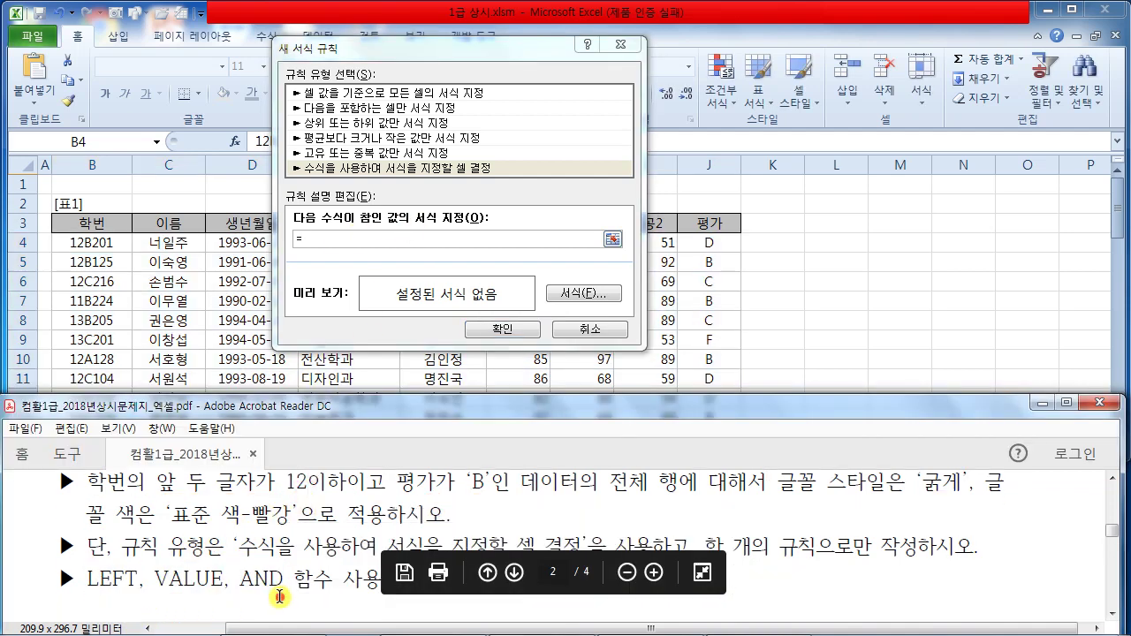
Step: Begin the rule formula with =AND( and move the rule dialog off the first data columns
{"action": "left_click", "coordinate": [351, 236]}
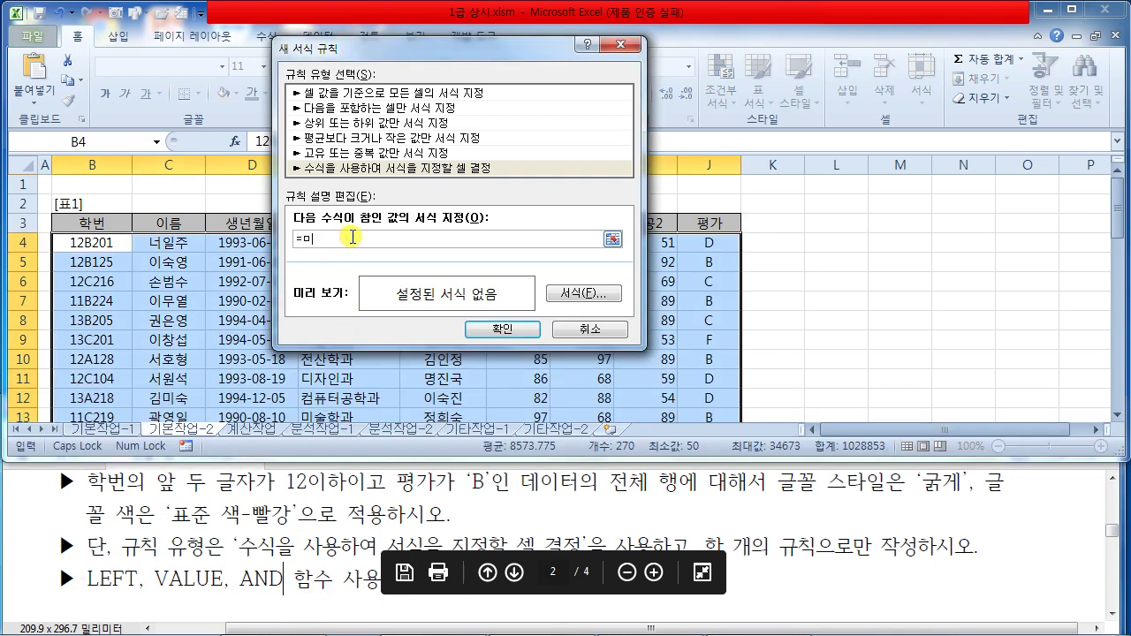
{"action": "type", "text": "=AND("}
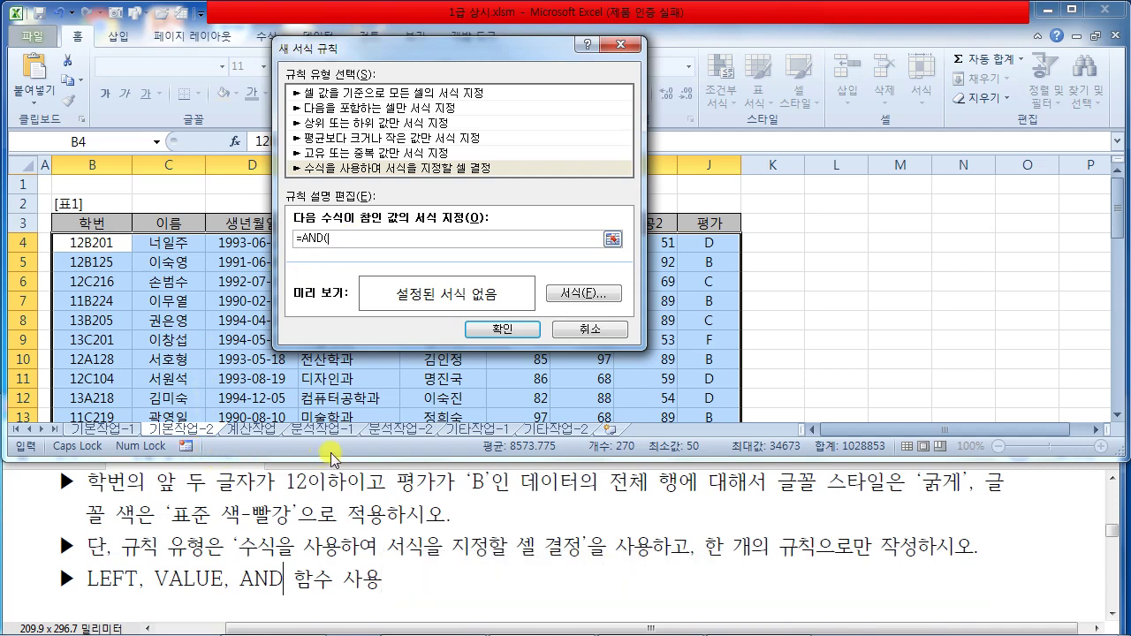
{"action": "left_click_drag", "start_coordinate": [398, 48], "coordinate": [736, 58]}
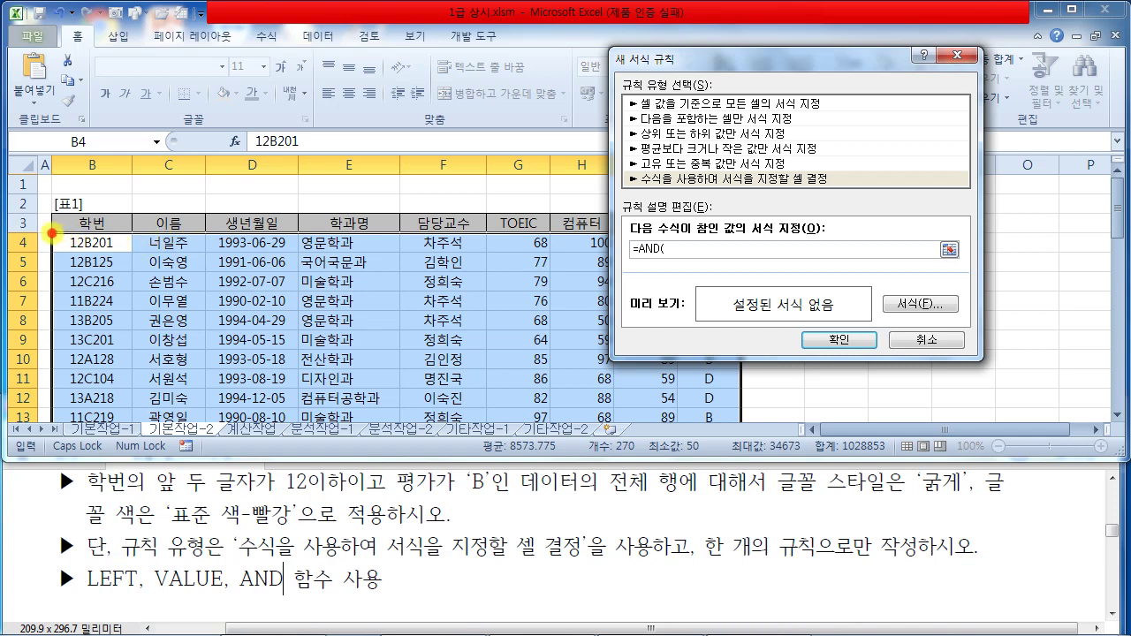
{"action": "mouse_move", "coordinate": [52, 233]}
{"action": "left_mouse_down"}
{"action": "mouse_move", "coordinate": [131, 254]}
{"action": "mouse_move", "coordinate": [161, 139]}
{"action": "left_mouse_up"}
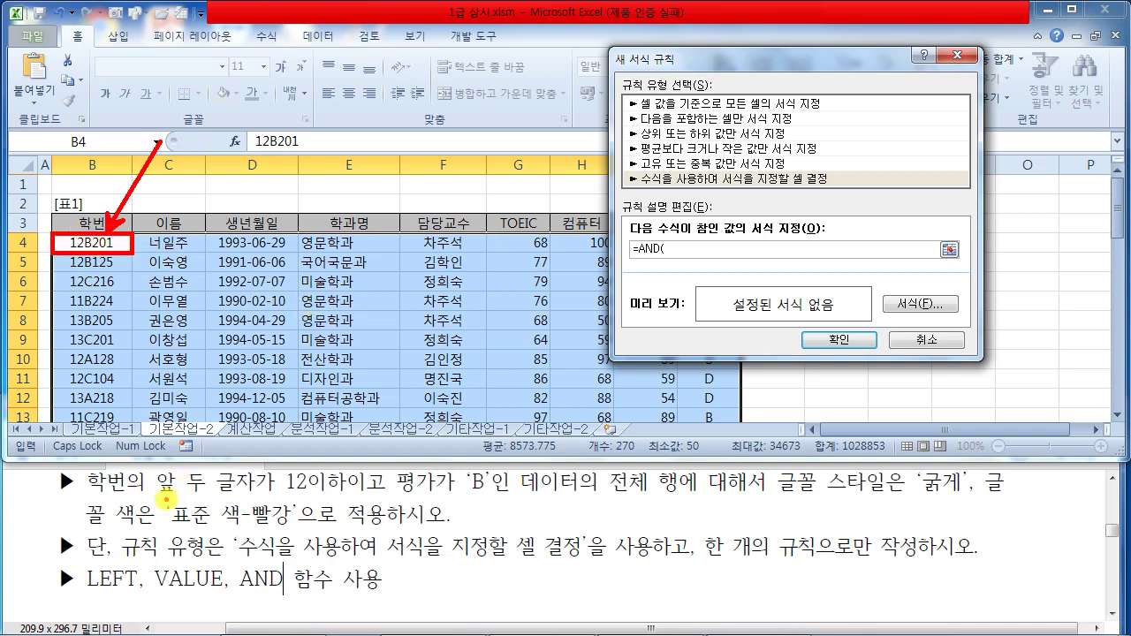
{"action": "left_click_drag", "start_coordinate": [152, 491], "coordinate": [255, 482]}
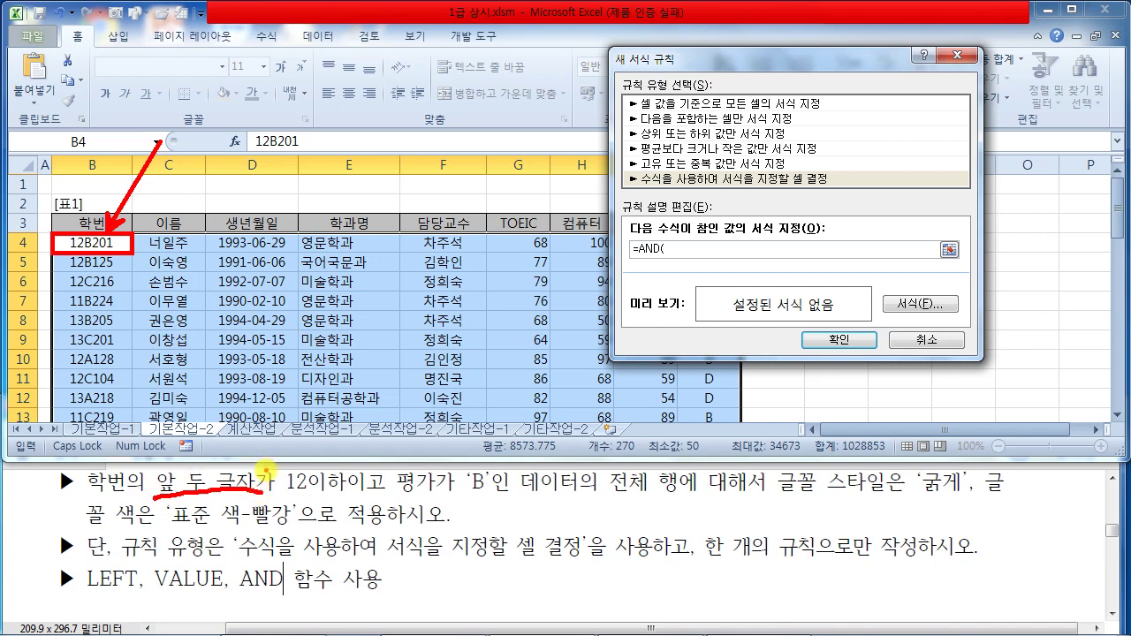
{"action": "left_click_drag", "start_coordinate": [76, 598], "coordinate": [130, 583]}
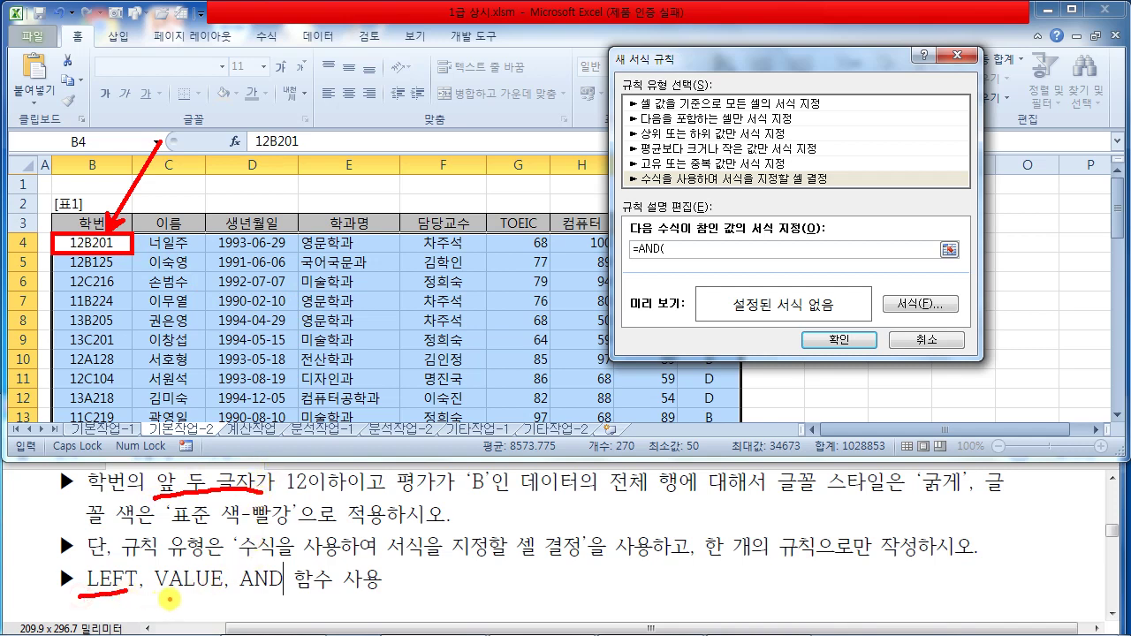
{"action": "key", "text": "Escape"}
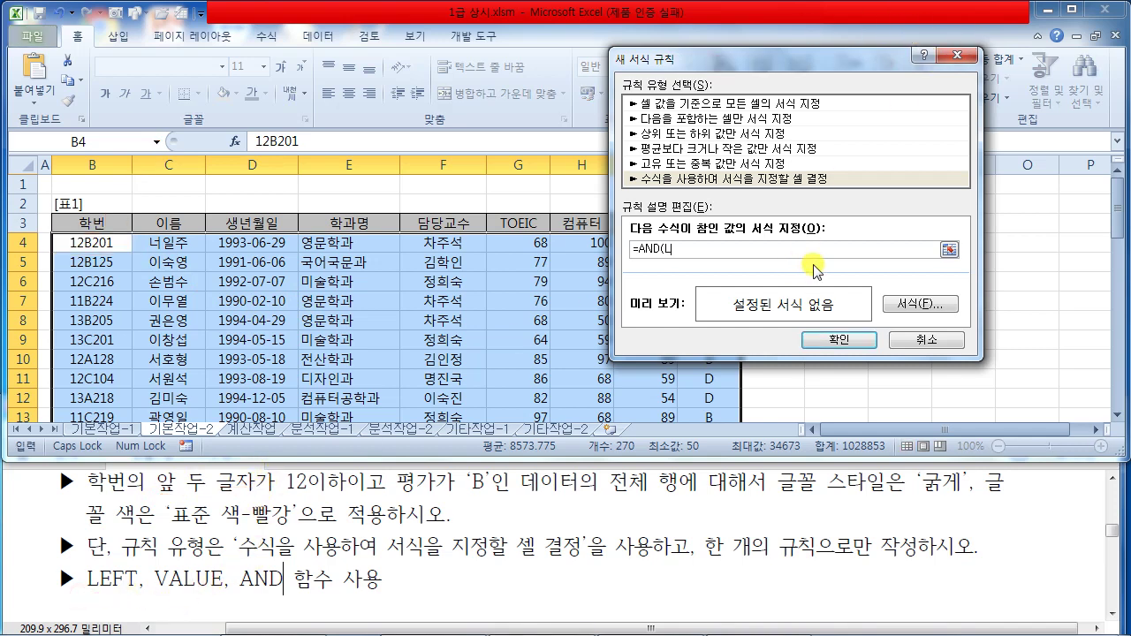
Step: Add LEFT($B4,2) inside the AND function, referencing the first 학번 cell with only its column fixed
{"action": "type", "text": "FT"}
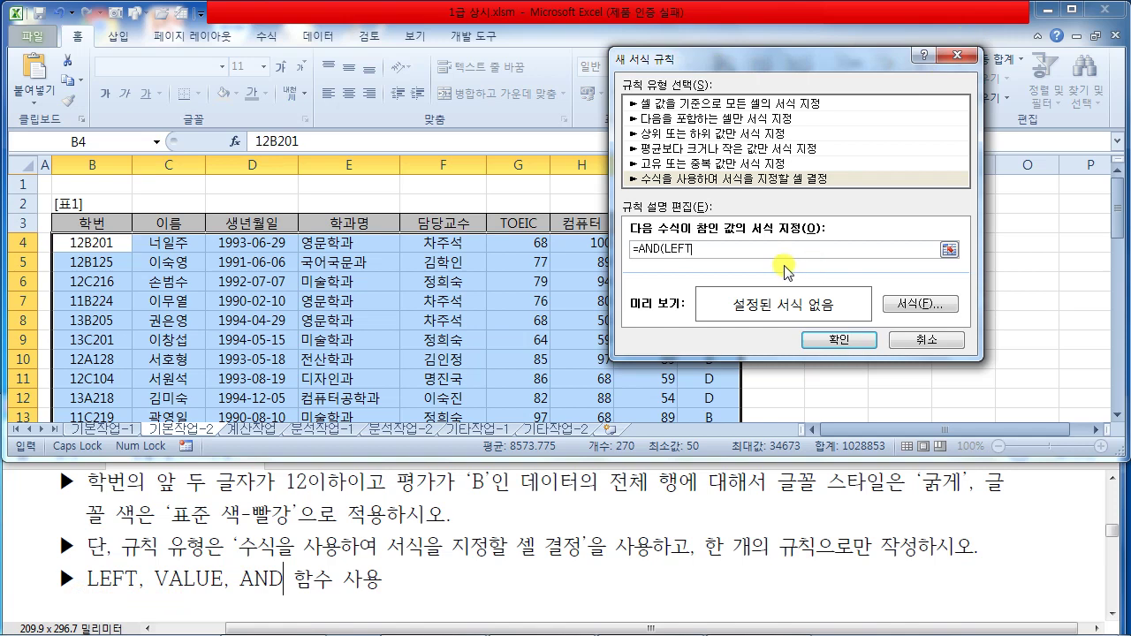
{"action": "type", "text": "("}
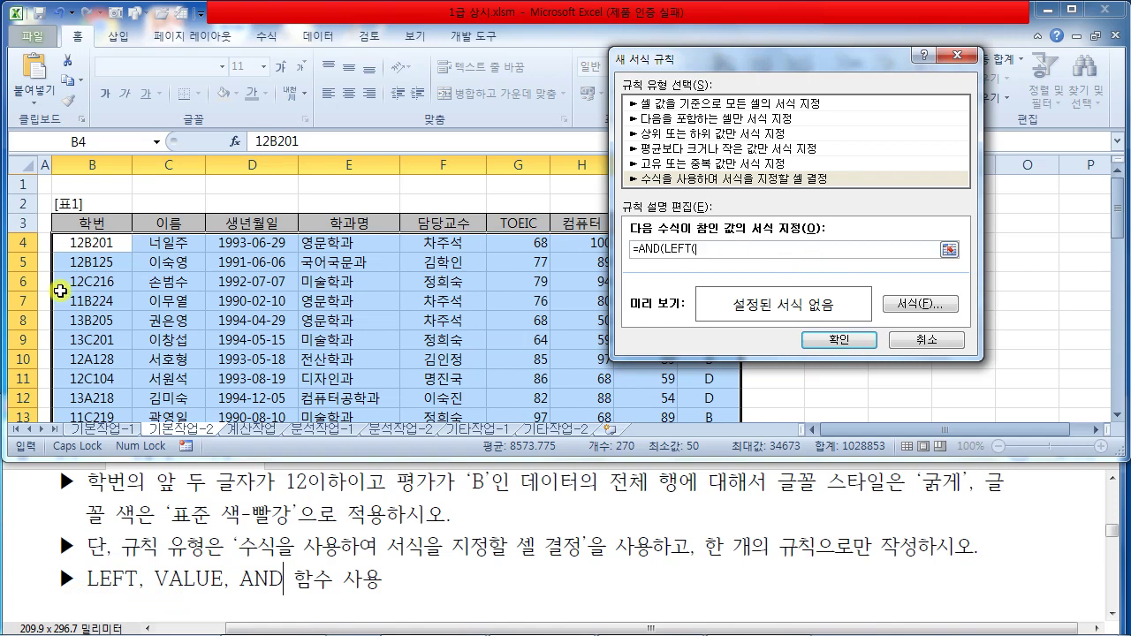
{"action": "left_click", "coordinate": [88, 240]}
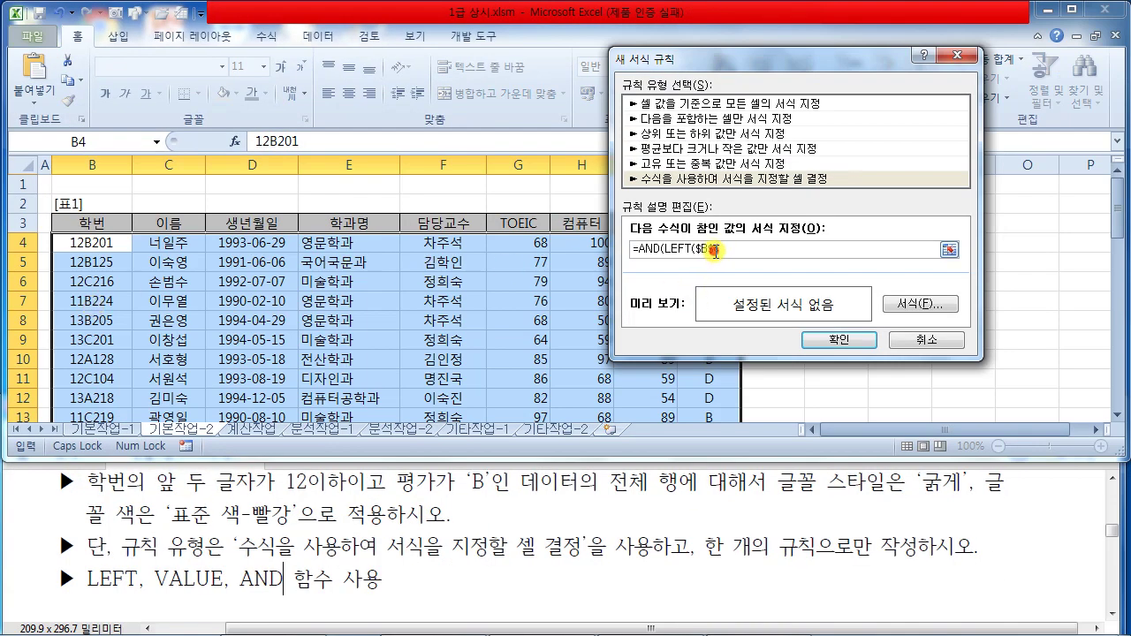
{"action": "left_click", "coordinate": [713, 250]}
{"action": "left_click", "coordinate": [740, 254]}
{"action": "key", "text": "F4"}
{"action": "key", "text": "F4"}
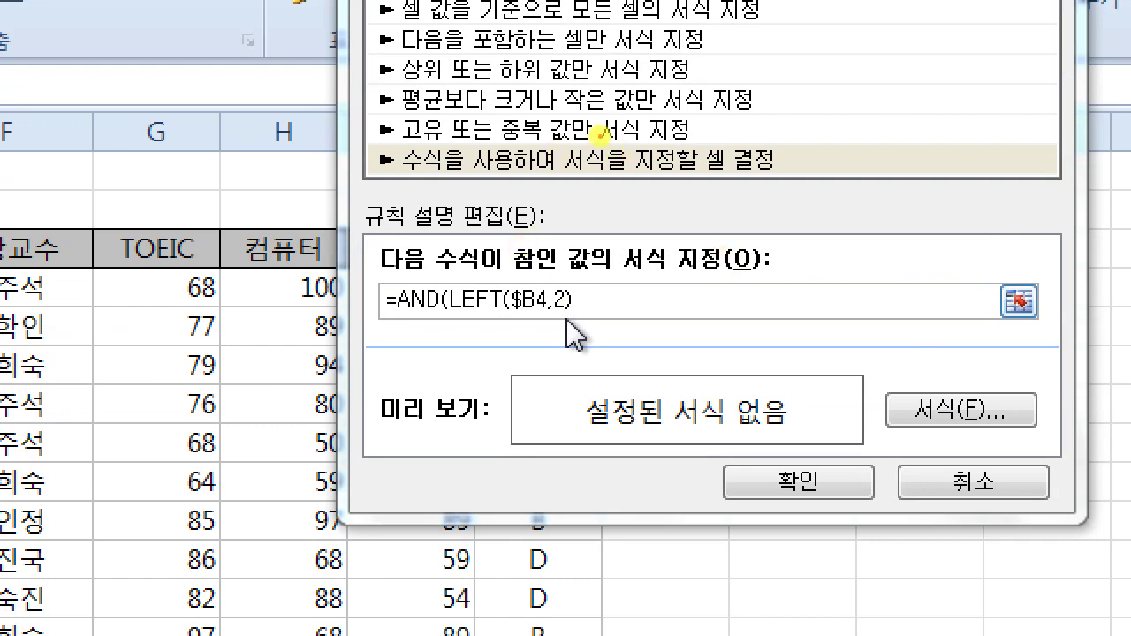
{"action": "left_click_drag", "start_coordinate": [594, 137], "coordinate": [594, 140]}
{"action": "left_click_drag", "start_coordinate": [607, 124], "coordinate": [636, 195]}
{"action": "left_click_drag", "start_coordinate": [658, 148], "coordinate": [683, 172]}
{"action": "left_click_drag", "start_coordinate": [657, 175], "coordinate": [697, 174]}
{"action": "mouse_move", "coordinate": [709, 121]}
{"action": "left_mouse_down"}
{"action": "mouse_move", "coordinate": [706, 135]}
{"action": "mouse_move", "coordinate": [721, 138]}
{"action": "left_mouse_up"}
{"action": "left_click_drag", "start_coordinate": [589, 199], "coordinate": [739, 200]}
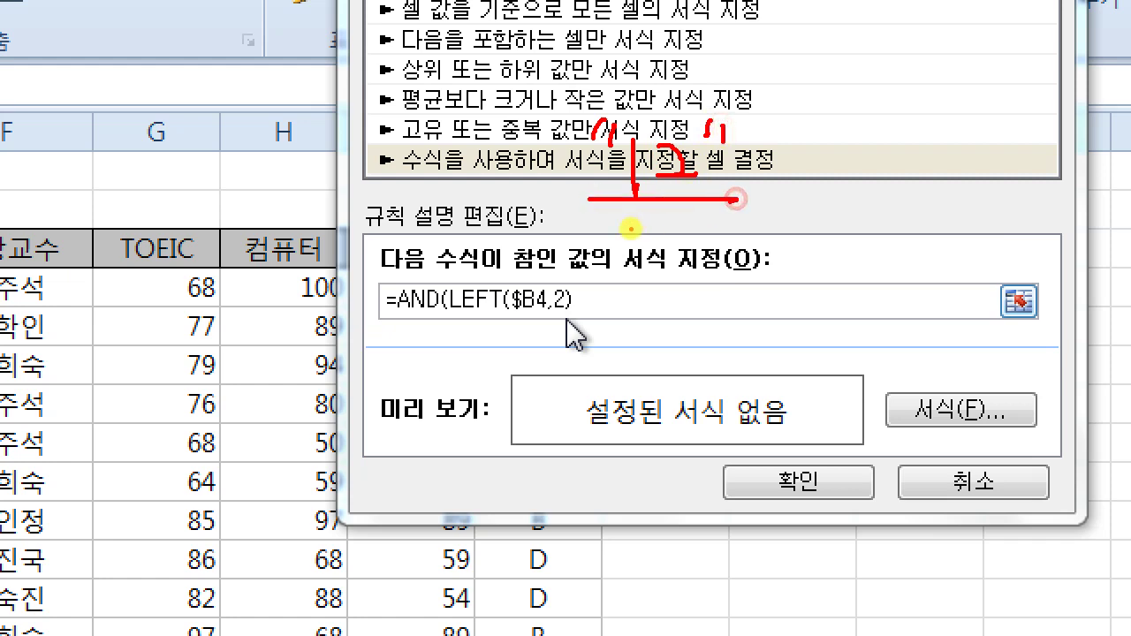
{"action": "mouse_move", "coordinate": [899, 155]}
{"action": "left_mouse_down"}
{"action": "mouse_move", "coordinate": [900, 214]}
{"action": "mouse_move", "coordinate": [934, 213]}
{"action": "left_mouse_up"}
{"action": "left_click_drag", "start_coordinate": [939, 182], "coordinate": [981, 211]}
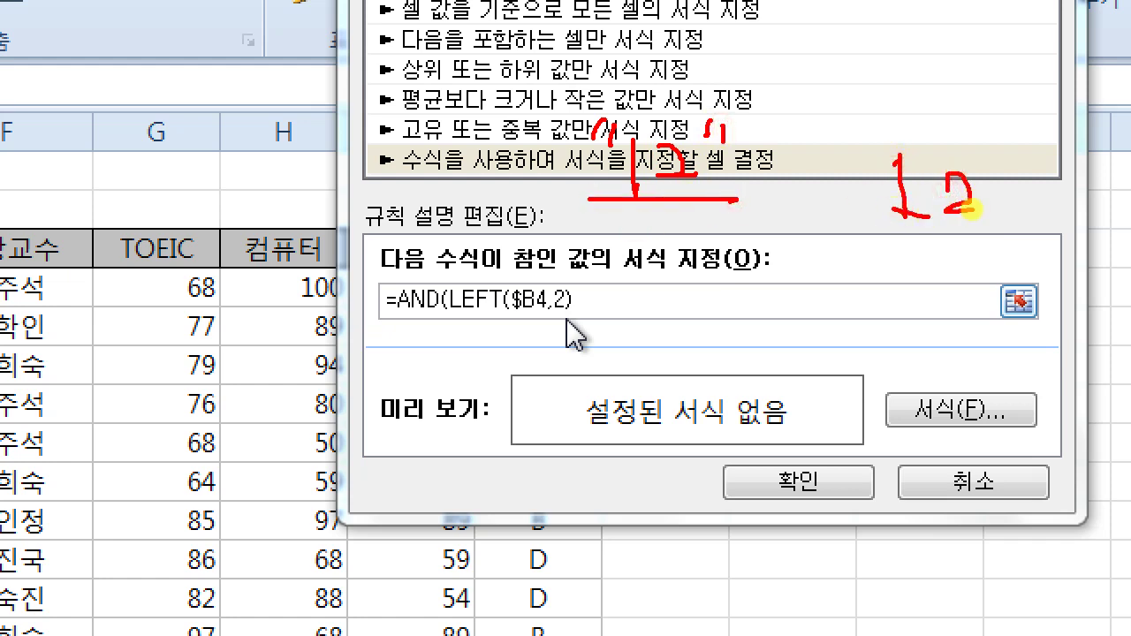
{"action": "left_click_drag", "start_coordinate": [882, 230], "coordinate": [999, 234]}
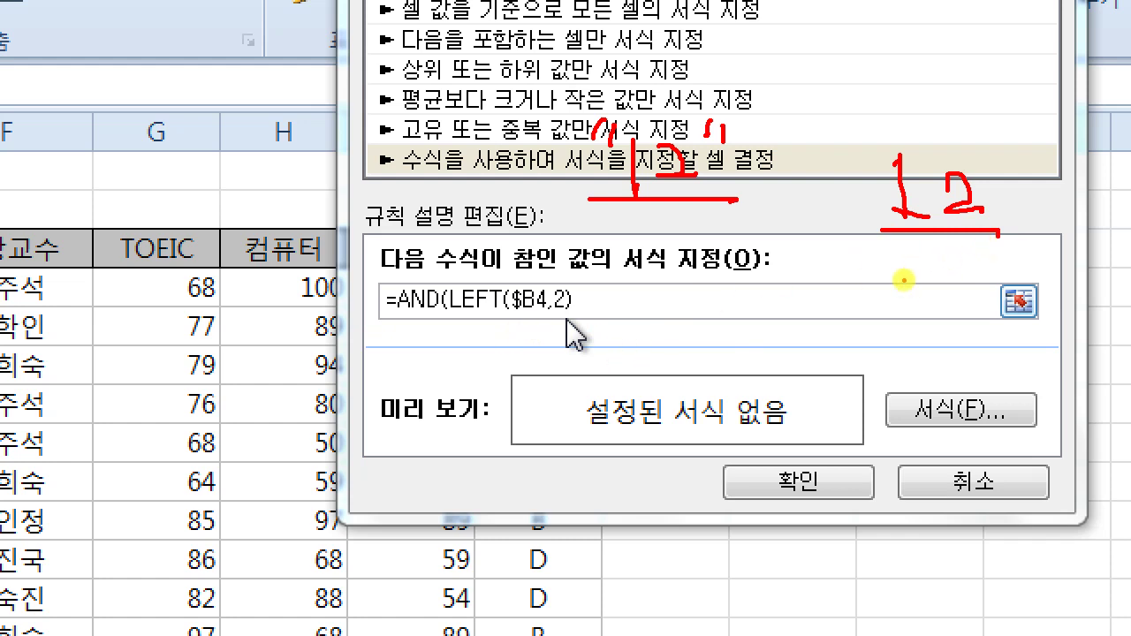
{"action": "mouse_move", "coordinate": [900, 260]}
{"action": "left_mouse_down"}
{"action": "mouse_move", "coordinate": [900, 302]}
{"action": "mouse_move", "coordinate": [963, 302]}
{"action": "left_mouse_up"}
{"action": "left_click_drag", "start_coordinate": [882, 277], "coordinate": [884, 309]}
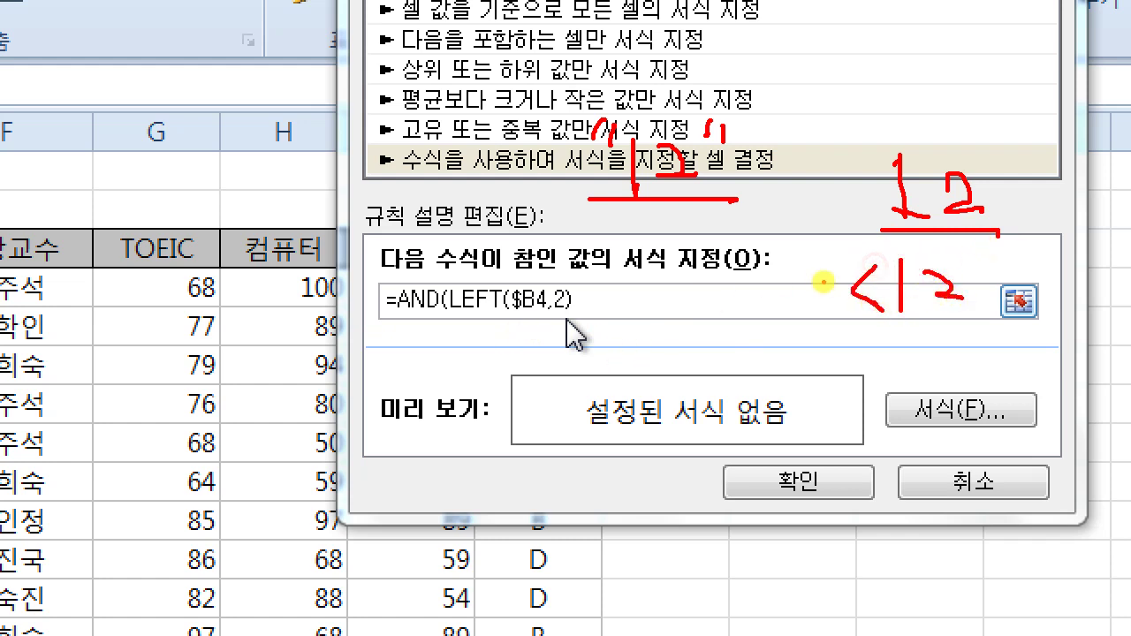
{"action": "mouse_move", "coordinate": [813, 277]}
{"action": "left_mouse_down"}
{"action": "mouse_move", "coordinate": [846, 281]}
{"action": "mouse_move", "coordinate": [851, 300]}
{"action": "left_mouse_up"}
{"action": "left_click_drag", "start_coordinate": [789, 326], "coordinate": [1017, 324]}
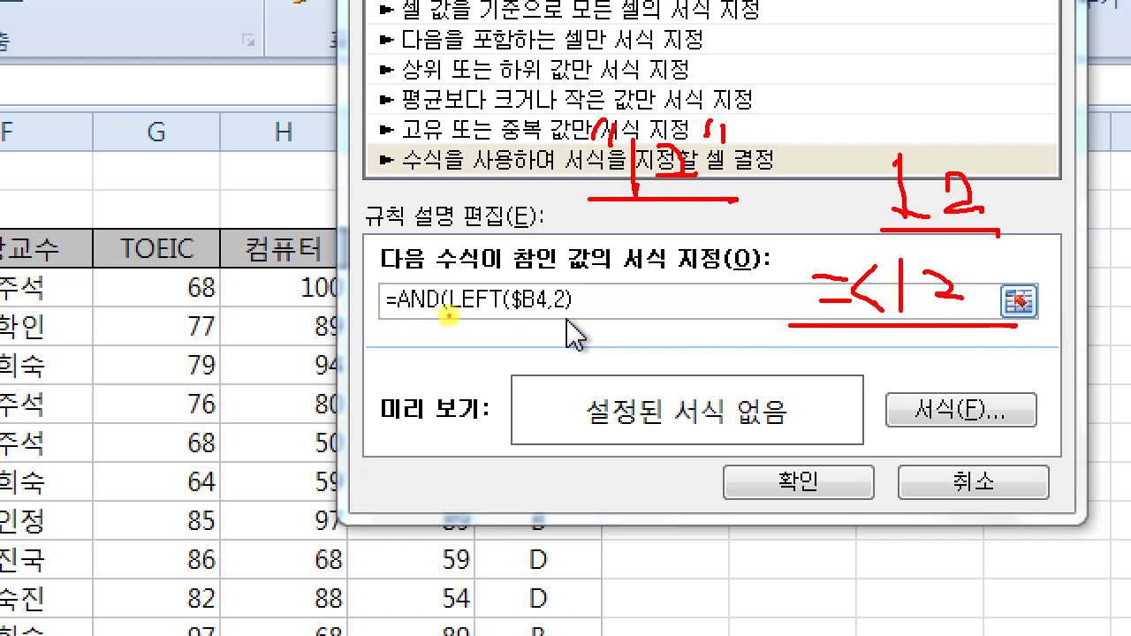
{"action": "left_click_drag", "start_coordinate": [447, 317], "coordinate": [569, 325]}
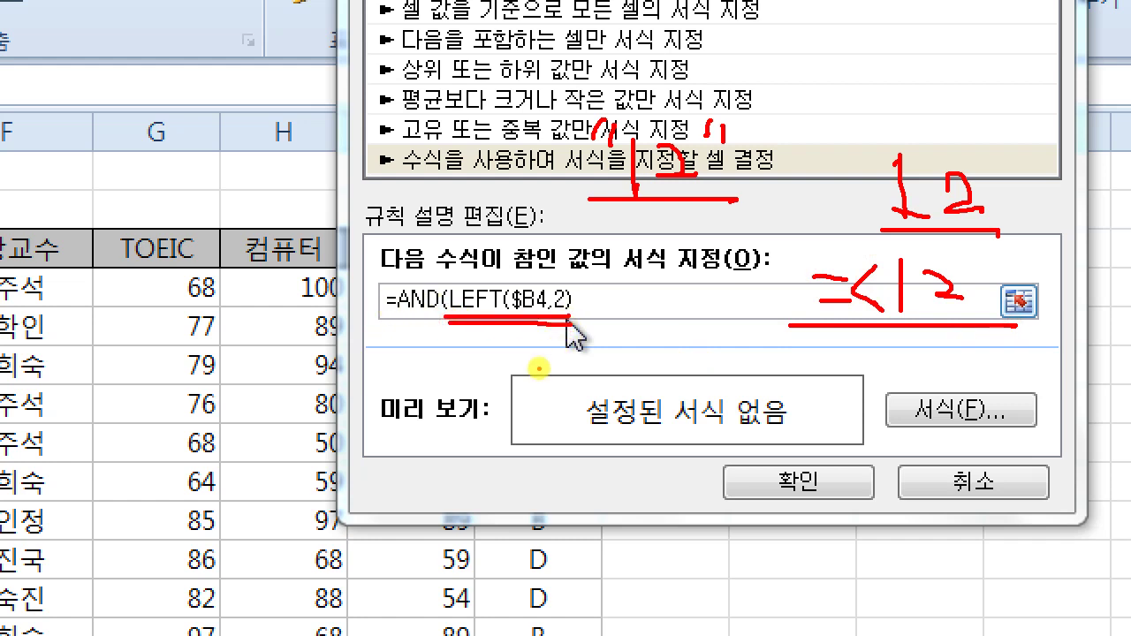
{"action": "left_click_drag", "start_coordinate": [449, 358], "coordinate": [482, 356]}
{"action": "mouse_move", "coordinate": [486, 396]}
{"action": "left_mouse_down"}
{"action": "mouse_move", "coordinate": [520, 397]}
{"action": "mouse_move", "coordinate": [535, 354]}
{"action": "mouse_move", "coordinate": [559, 389]}
{"action": "mouse_move", "coordinate": [611, 352]}
{"action": "mouse_move", "coordinate": [603, 391]}
{"action": "mouse_move", "coordinate": [638, 400]}
{"action": "left_mouse_up"}
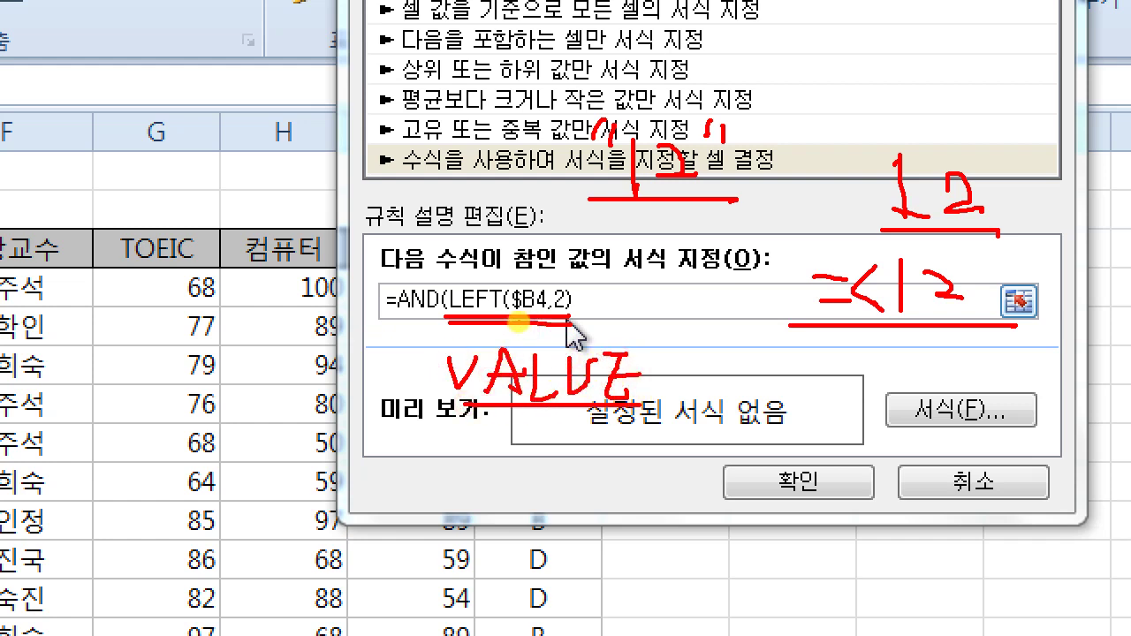
{"action": "key", "text": "Escape"}
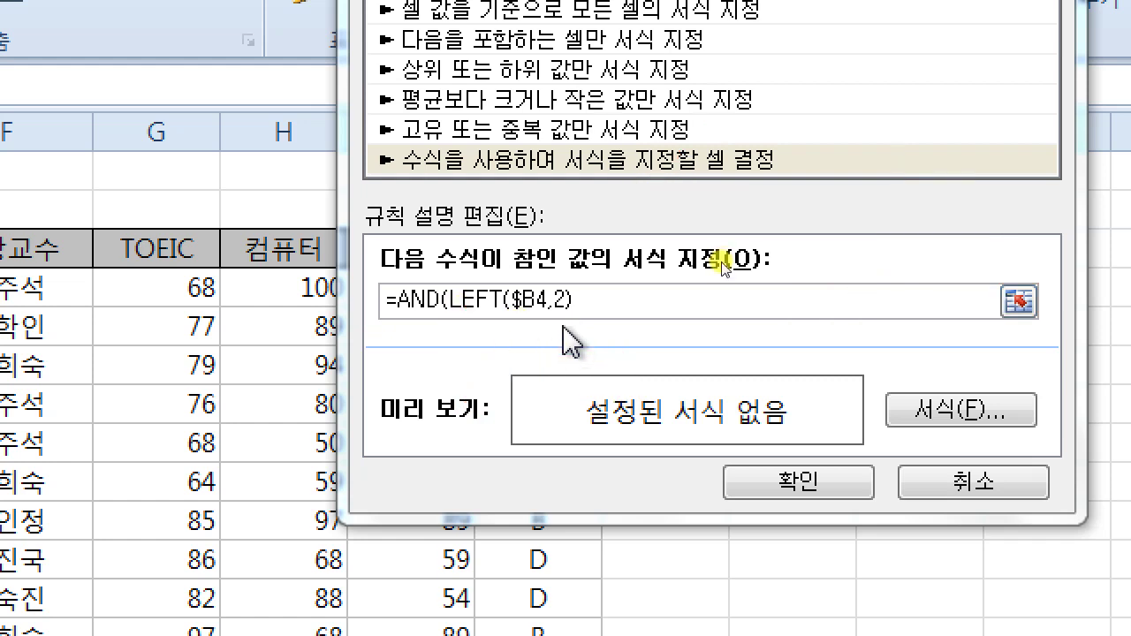
Step: Wrap LEFT($B4,2) in the VALUE function and add the comparison <=12 as the first AND condition
{"action": "left_click", "coordinate": [452, 305]}
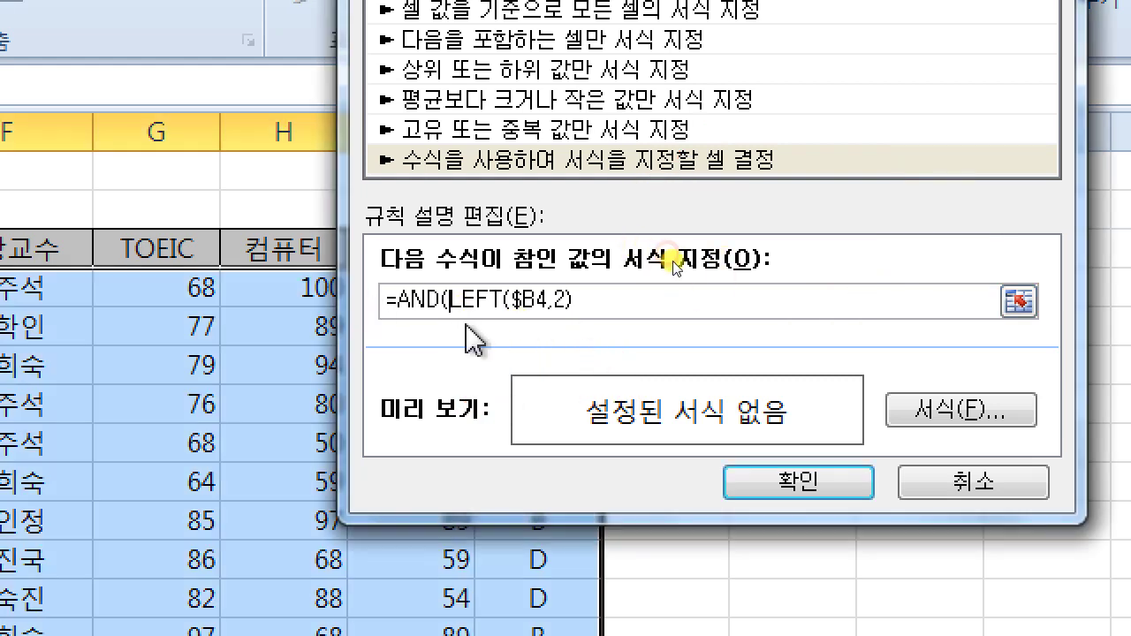
{"action": "type", "text": "VALUE("}
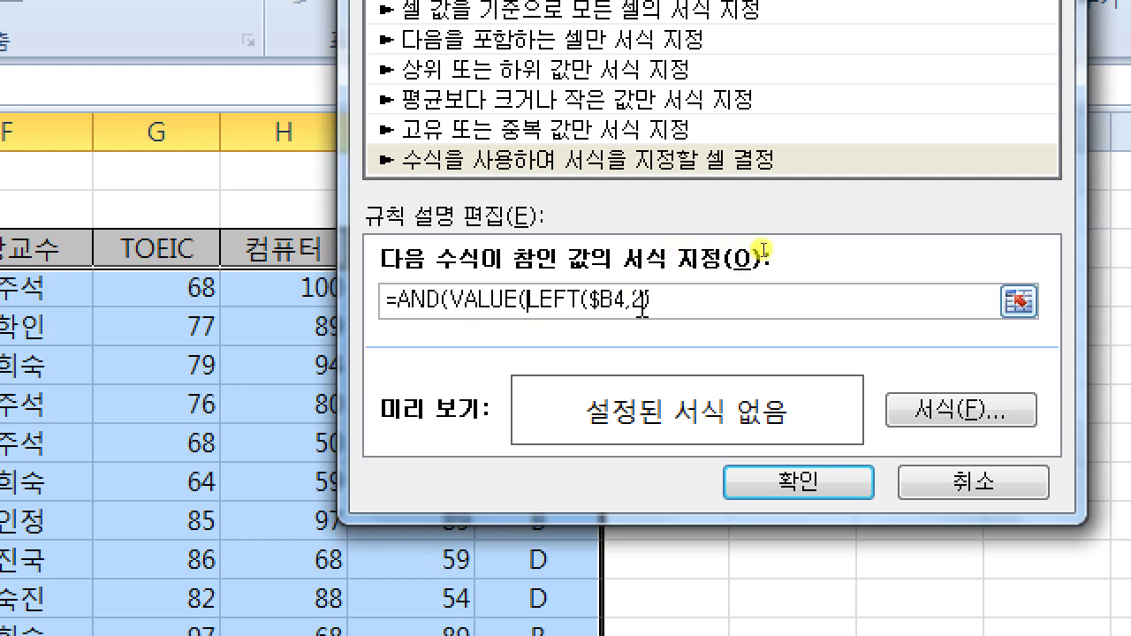
{"action": "left_click", "coordinate": [672, 298]}
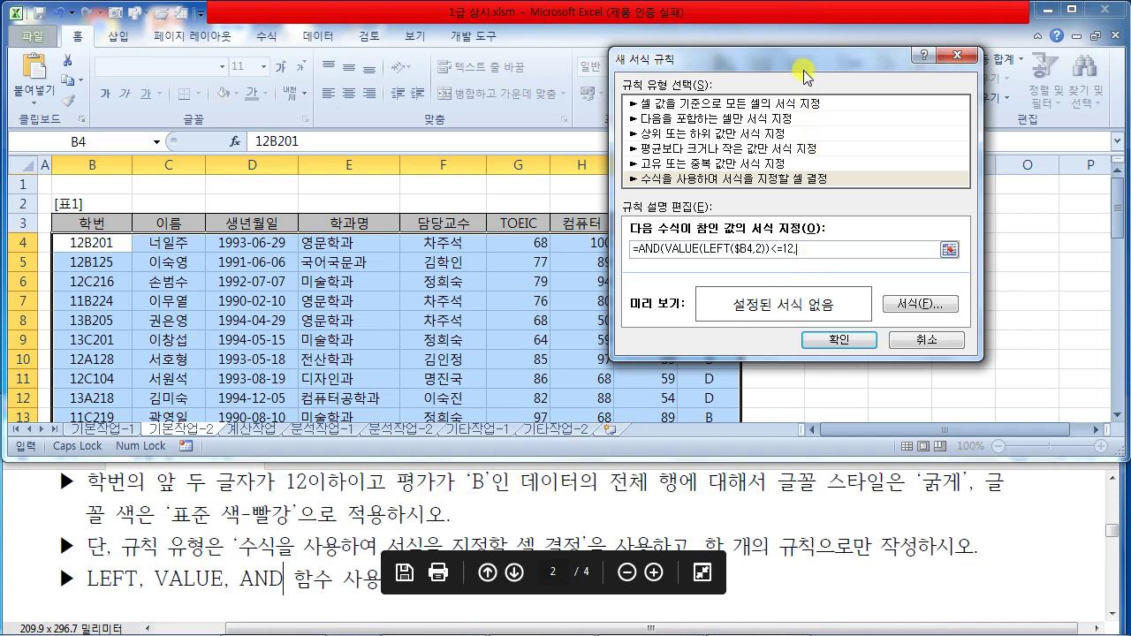
Step: Complete the rule formula with the second condition $J4="B", fixing only the column of the first 평가 cell, and close the AND function
{"action": "left_click_drag", "start_coordinate": [792, 61], "coordinate": [340, 20]}
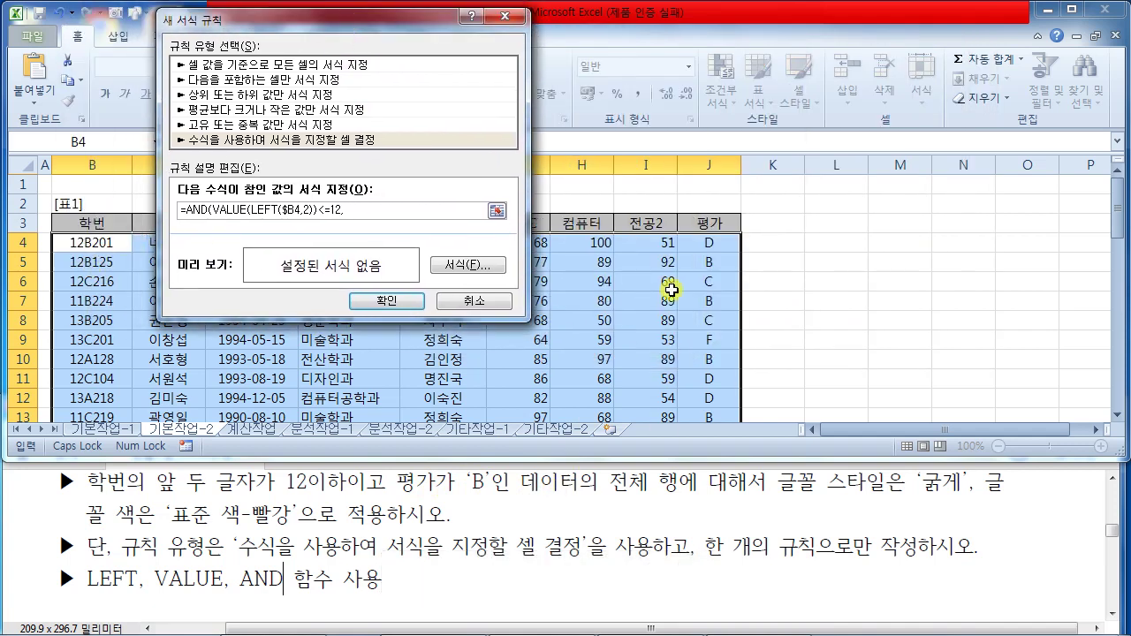
{"action": "left_click", "coordinate": [715, 243]}
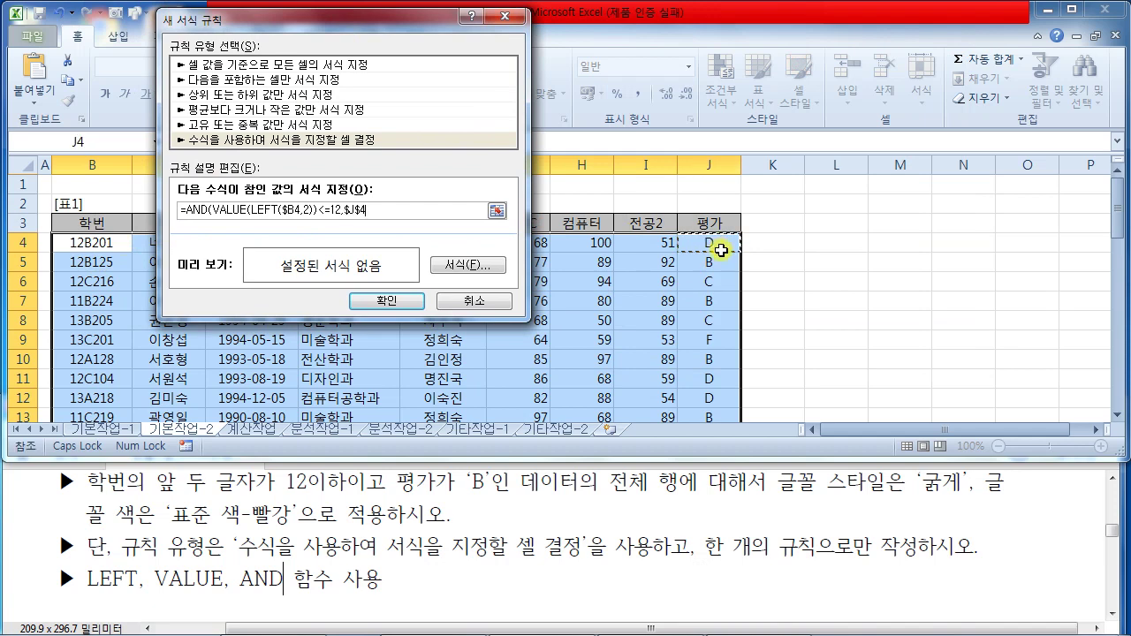
{"action": "left_click", "coordinate": [358, 212]}
{"action": "key", "text": "BackSpace"}
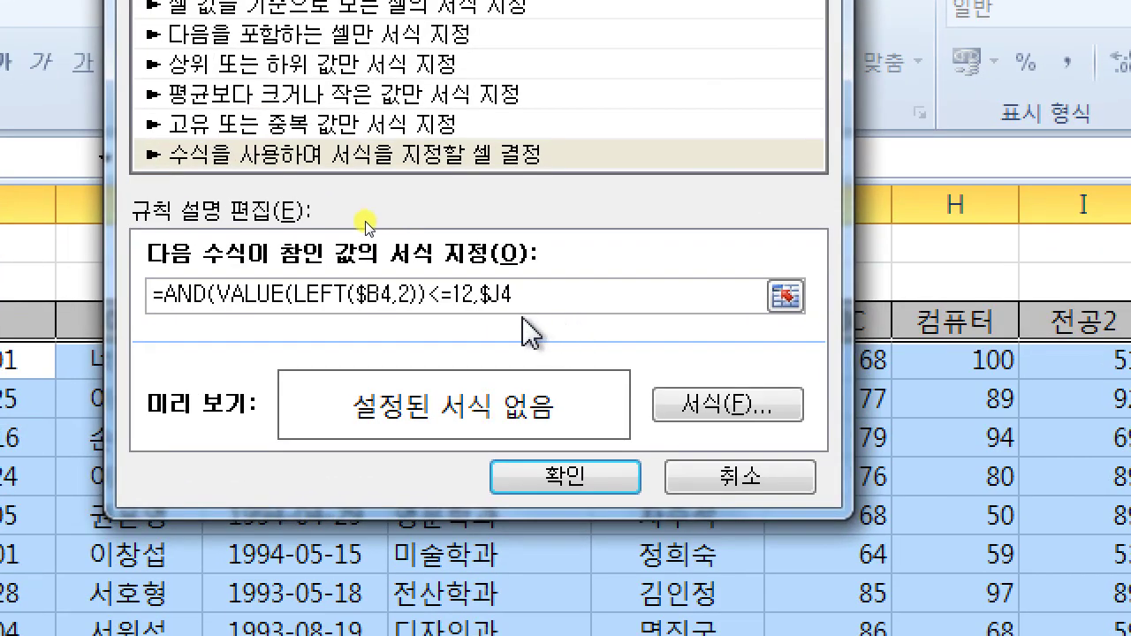
{"action": "type", "text": "=\"ㅠ"}
{"action": "key", "text": "BackSpace"}
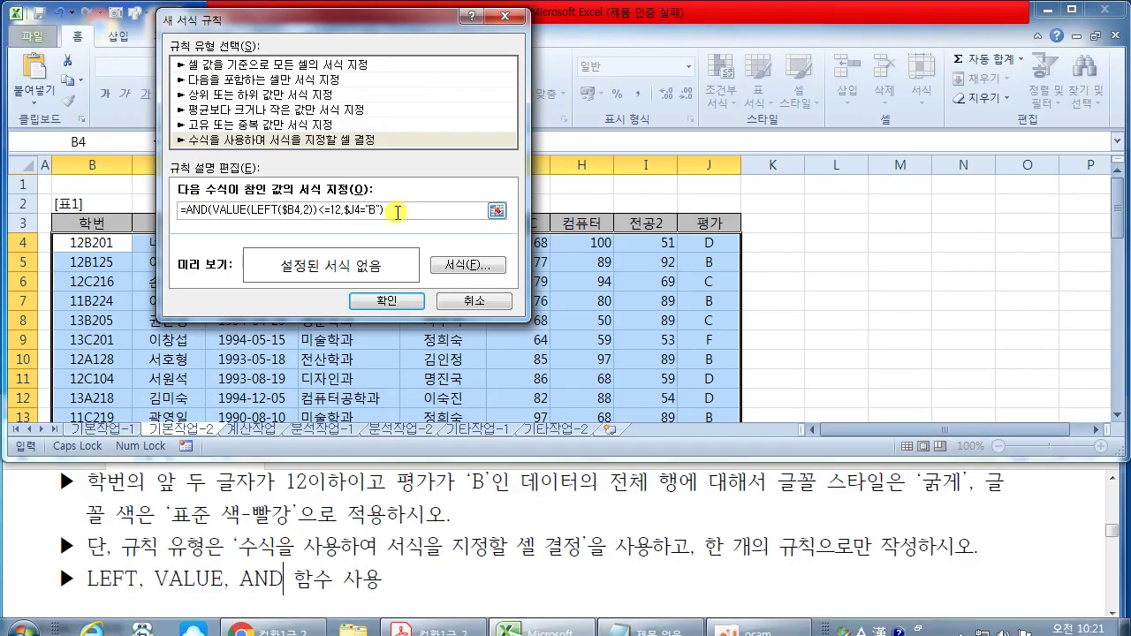
Step: Set the rule's font style to 굵게 and font color to standard 빨강, and apply the rule to the table
{"action": "left_click", "coordinate": [459, 267]}
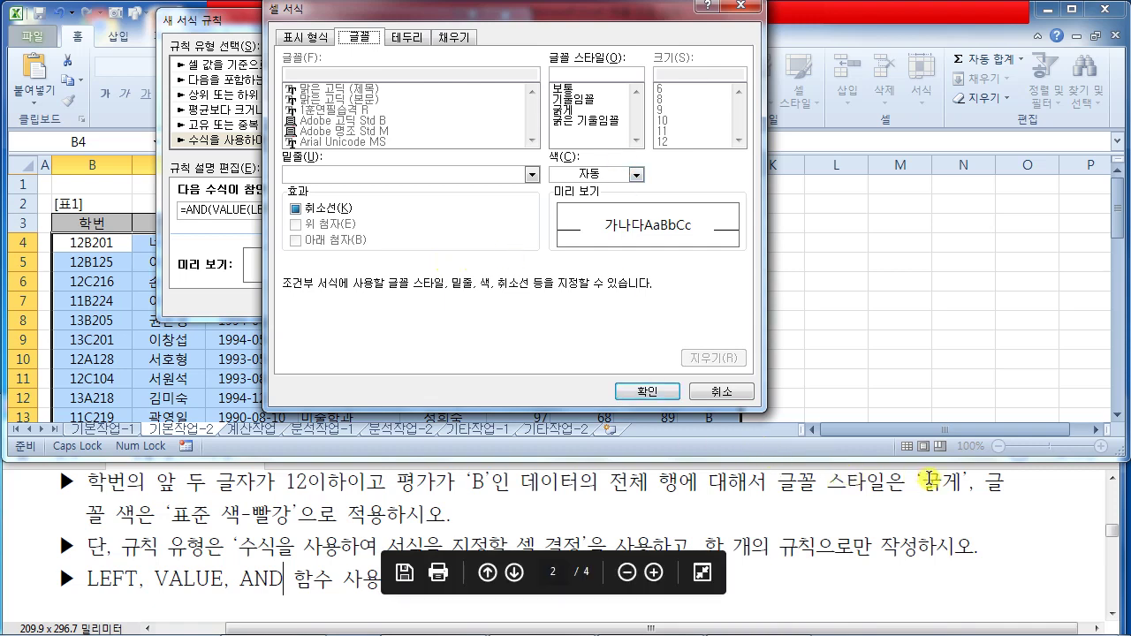
{"action": "left_click", "coordinate": [582, 111]}
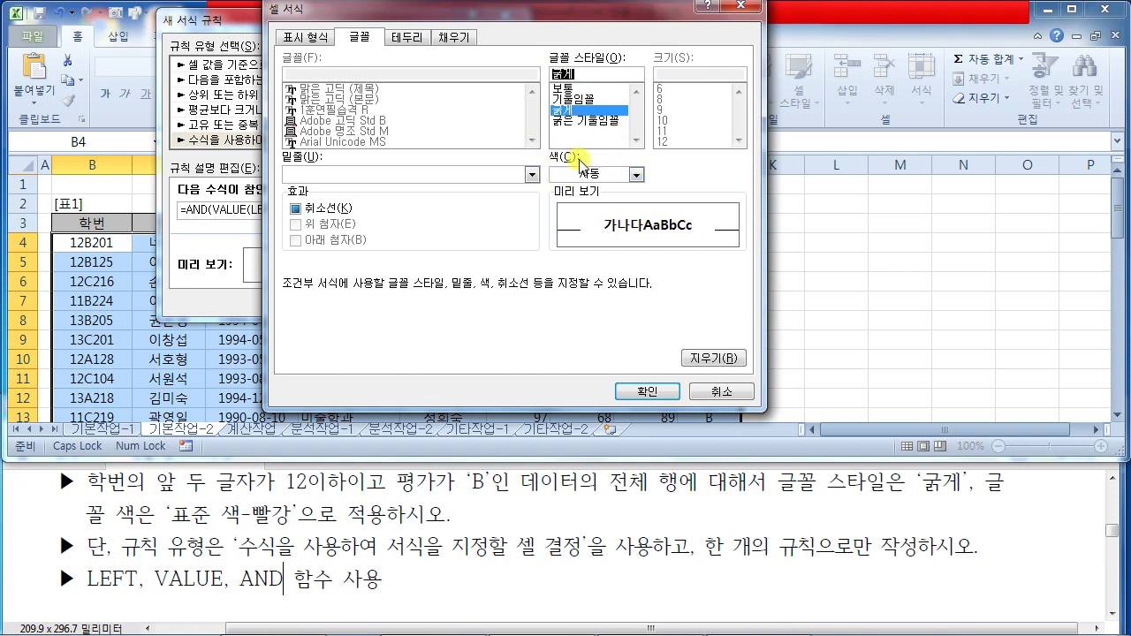
{"action": "left_click", "coordinate": [636, 174]}
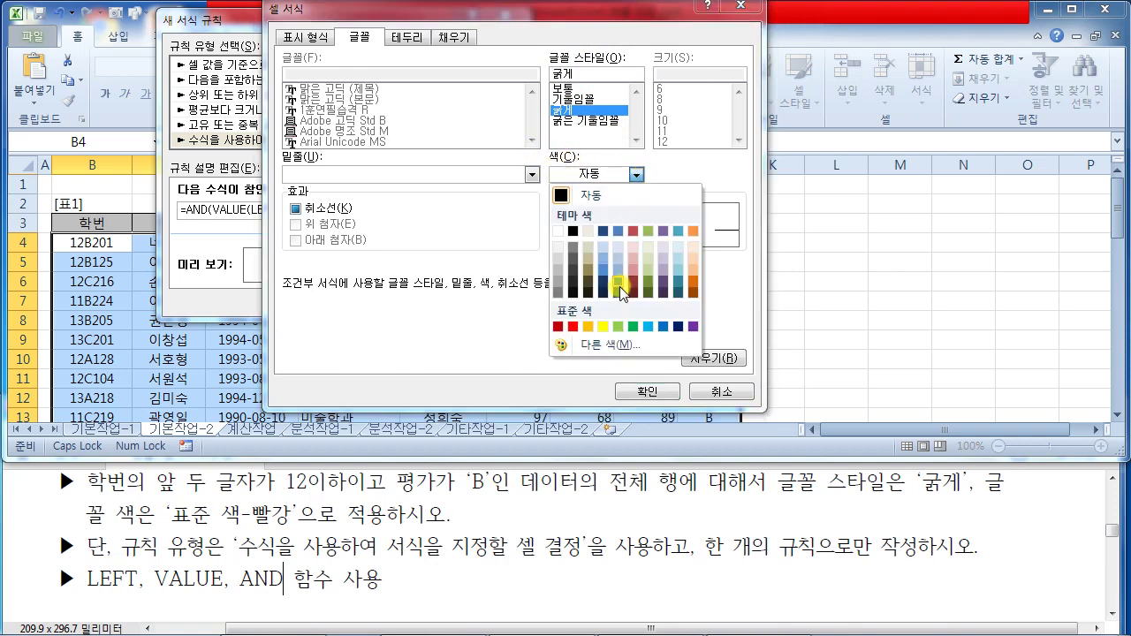
{"action": "left_click", "coordinate": [573, 327]}
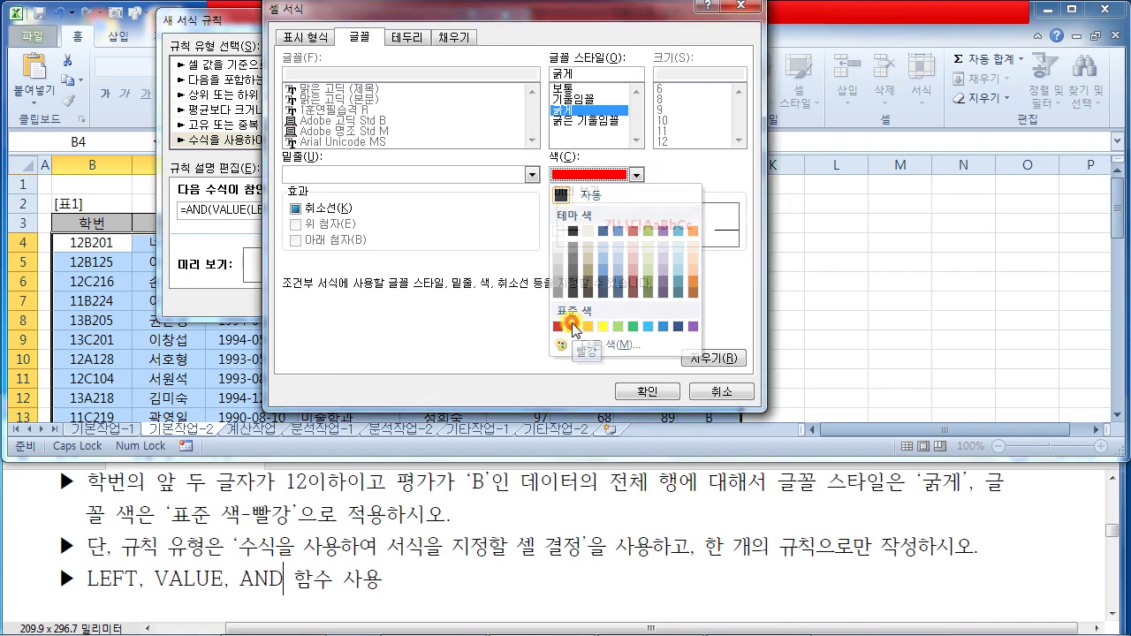
{"action": "left_click", "coordinate": [644, 395]}
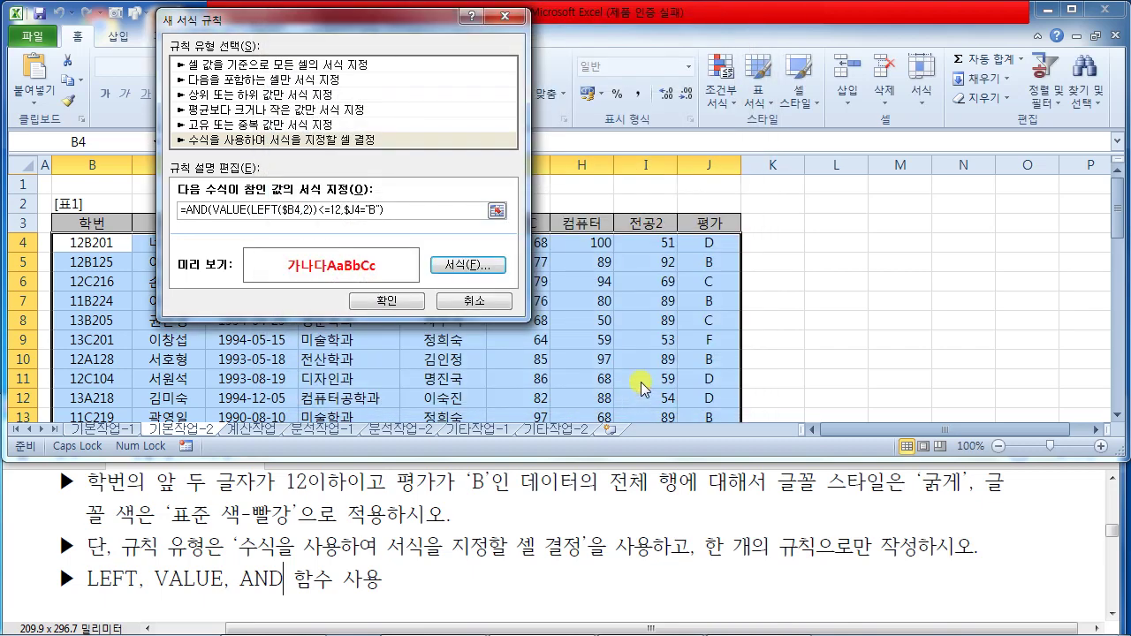
{"action": "left_click", "coordinate": [386, 301]}
{"action": "left_click", "coordinate": [852, 342]}
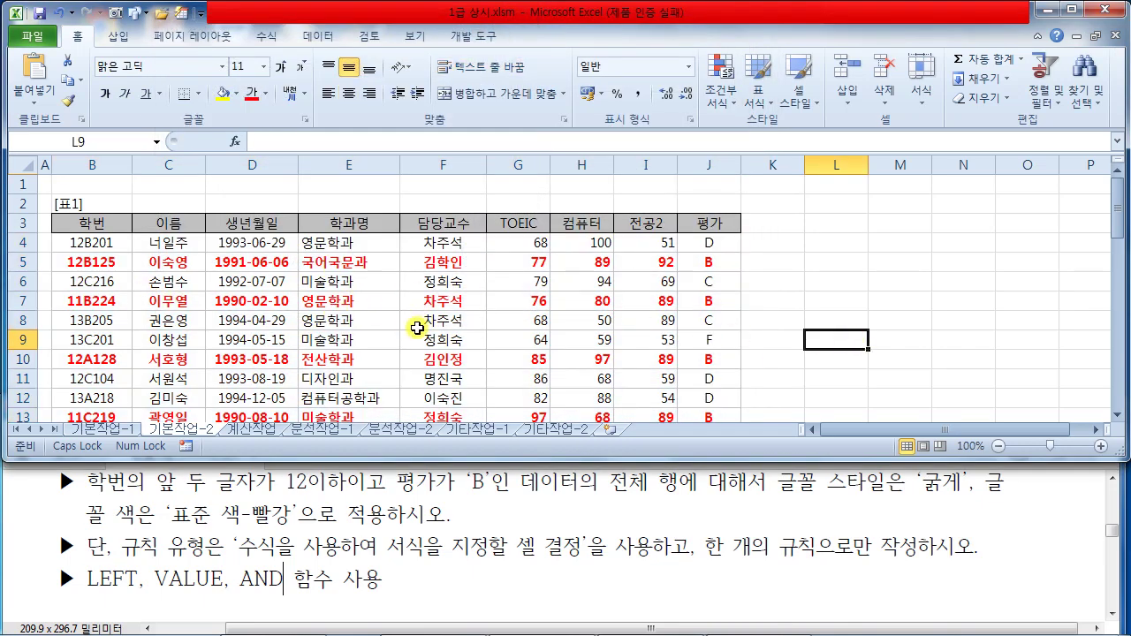
Step: Check which rows of the table receive the conditional formatting, down to row 33
{"action": "scroll", "coordinate": [422, 328], "scroll_direction": "down", "scroll_amount": 6}
{"action": "scroll", "coordinate": [417, 328], "scroll_direction": "down", "scroll_amount": 1}
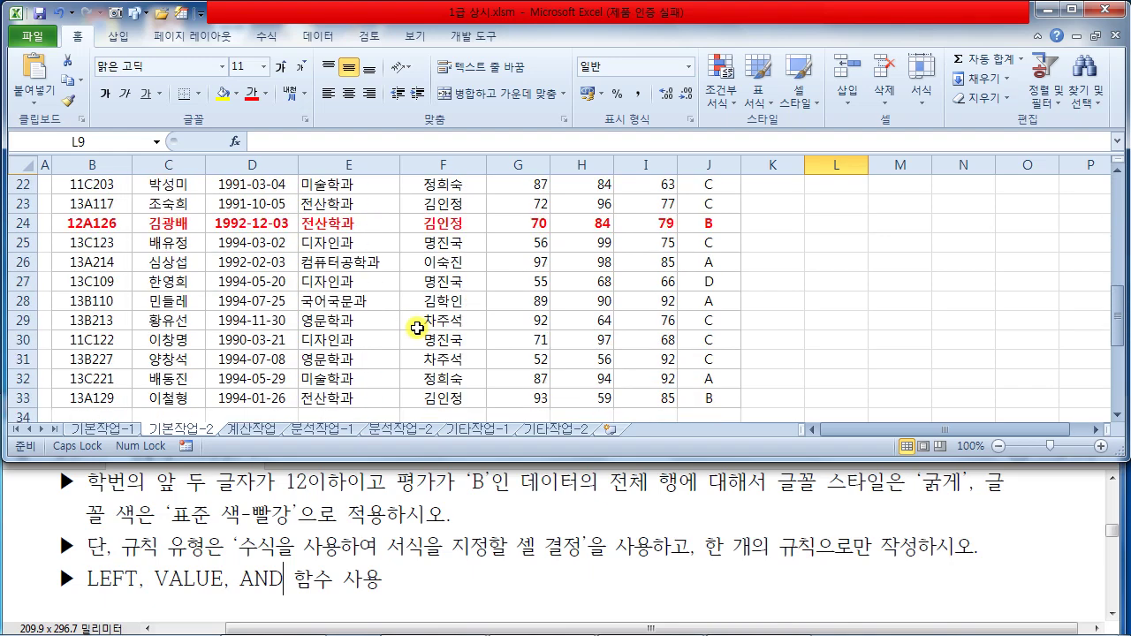
{"action": "scroll", "coordinate": [418, 328], "scroll_direction": "up", "scroll_amount": 6}
{"action": "scroll", "coordinate": [417, 328], "scroll_direction": "up", "scroll_amount": 1}
{"action": "scroll", "coordinate": [417, 328], "scroll_direction": "down", "scroll_amount": 1}
{"action": "scroll", "coordinate": [417, 328], "scroll_direction": "up", "scroll_amount": 1}
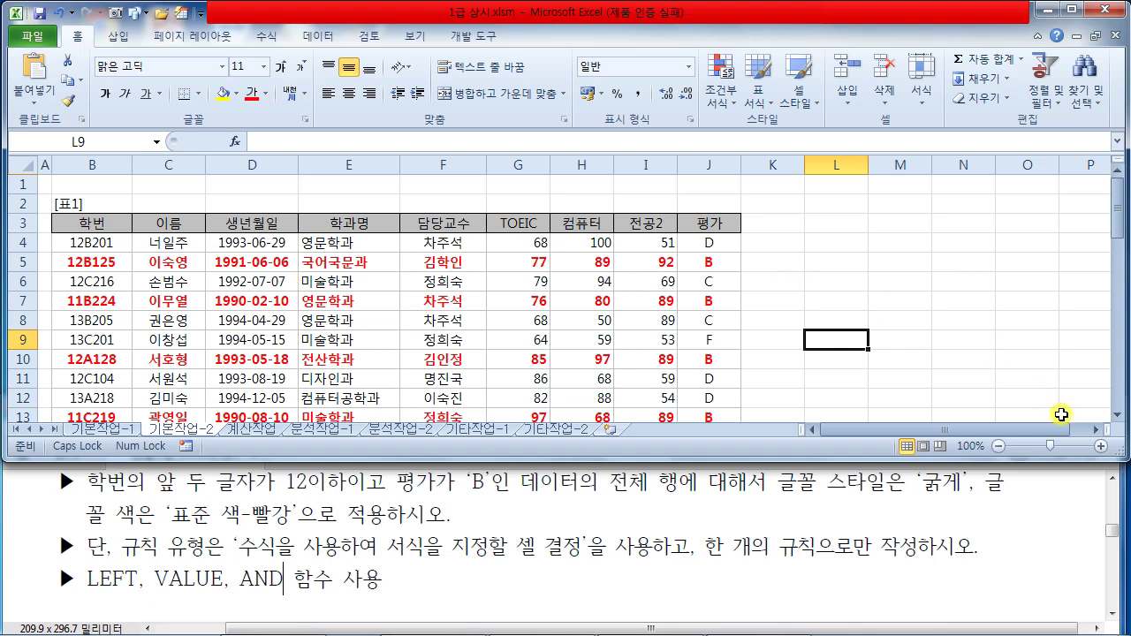
Step: Read task 4's page layout requirements for 기본작업-2 in the exam PDF: centering, footer, print area and print titles
{"action": "left_click", "coordinate": [1028, 521]}
{"action": "scroll", "coordinate": [1021, 519], "scroll_direction": "down", "scroll_amount": 1}
{"action": "scroll", "coordinate": [1021, 520], "scroll_direction": "down", "scroll_amount": 3}
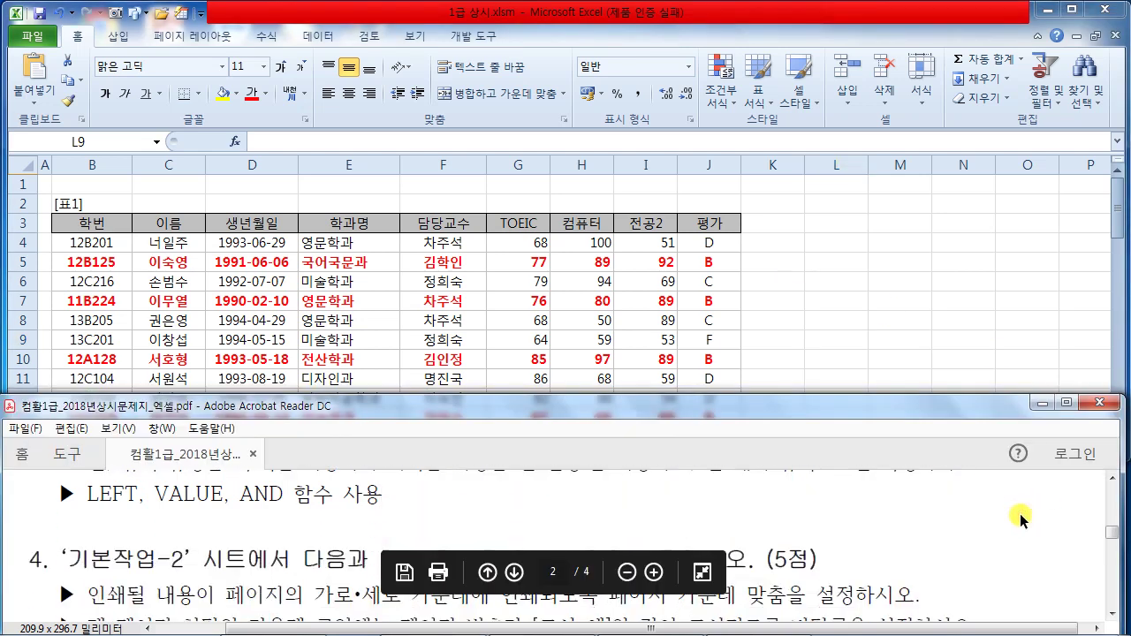
{"action": "scroll", "coordinate": [1021, 519], "scroll_direction": "down", "scroll_amount": 1}
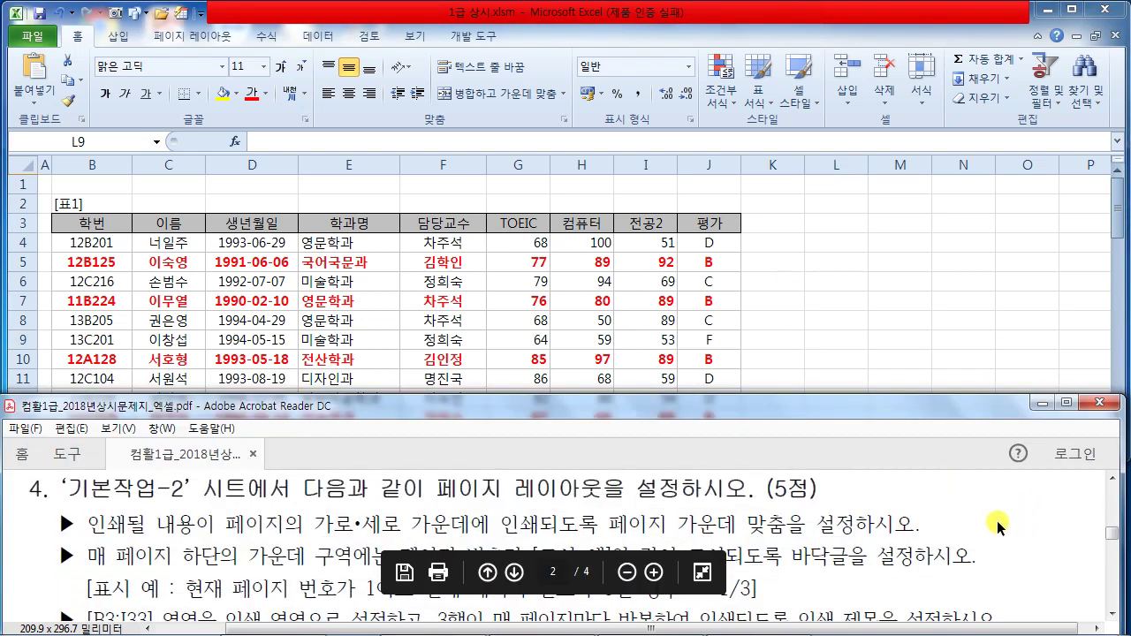
{"action": "left_click", "coordinate": [867, 345]}
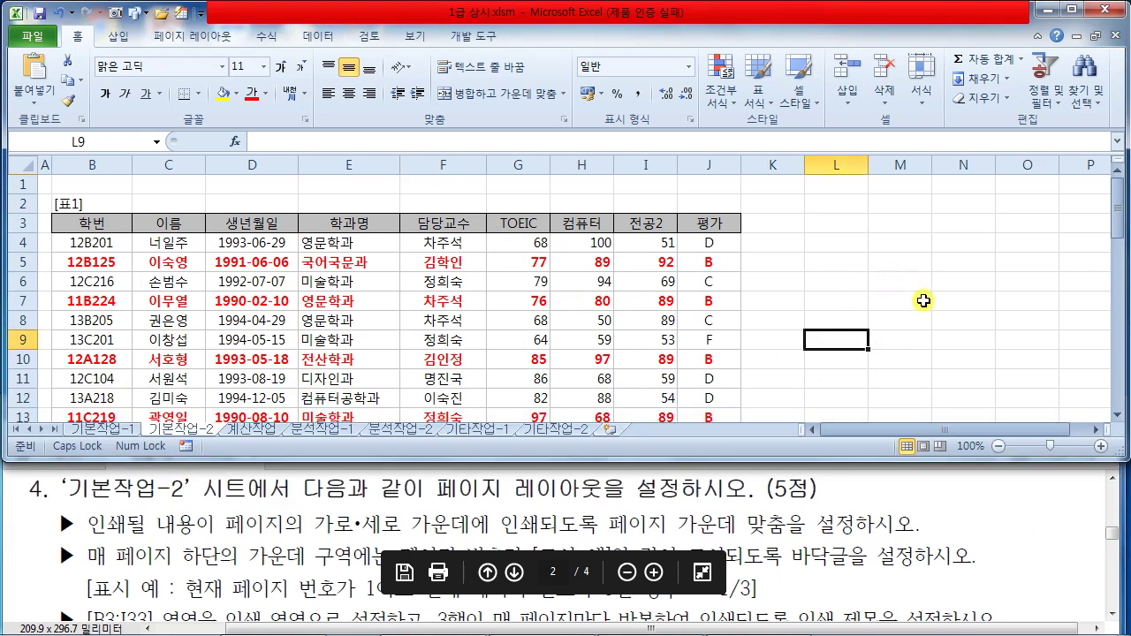
{"action": "left_click", "coordinate": [988, 511]}
{"action": "scroll", "coordinate": [1008, 514], "scroll_direction": "down", "scroll_amount": 1}
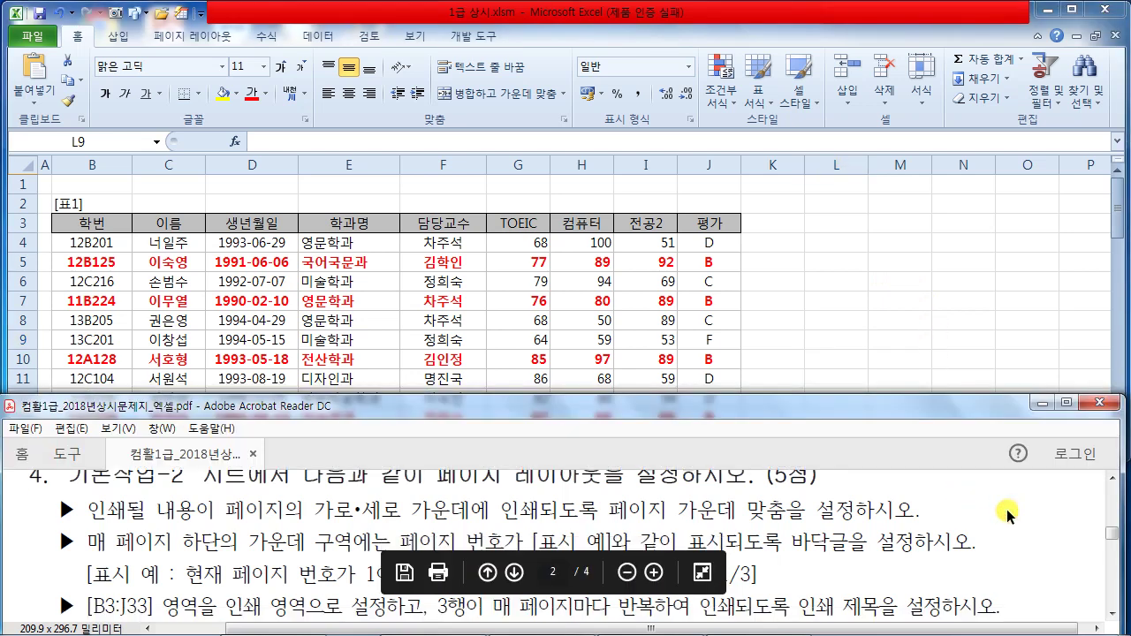
{"action": "scroll", "coordinate": [1007, 514], "scroll_direction": "up", "scroll_amount": 1}
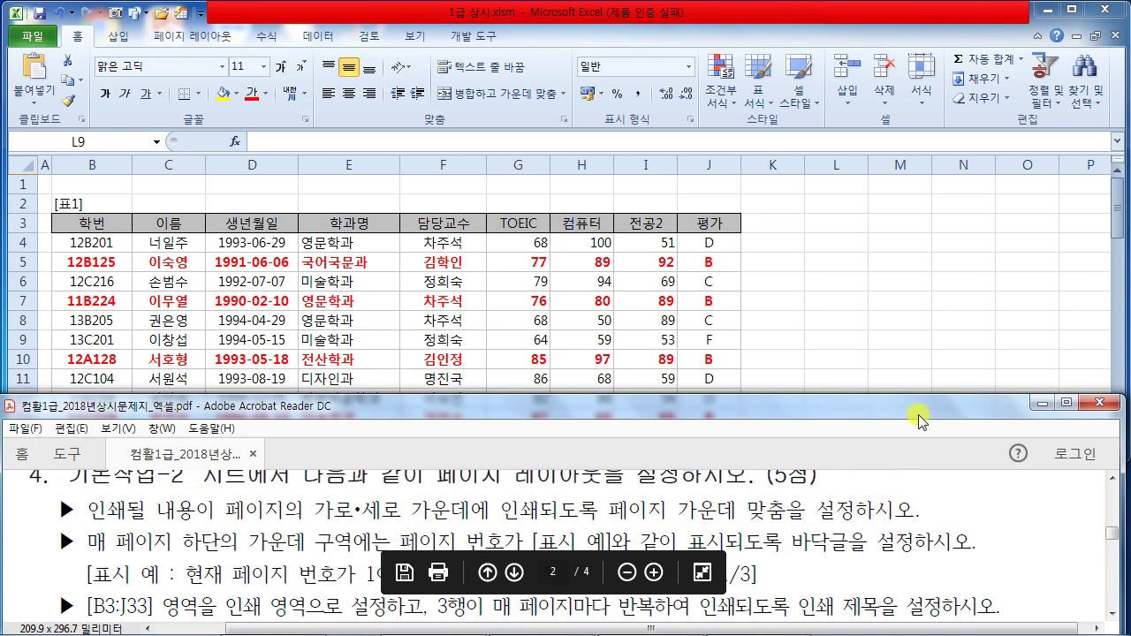
{"action": "left_click", "coordinate": [930, 304]}
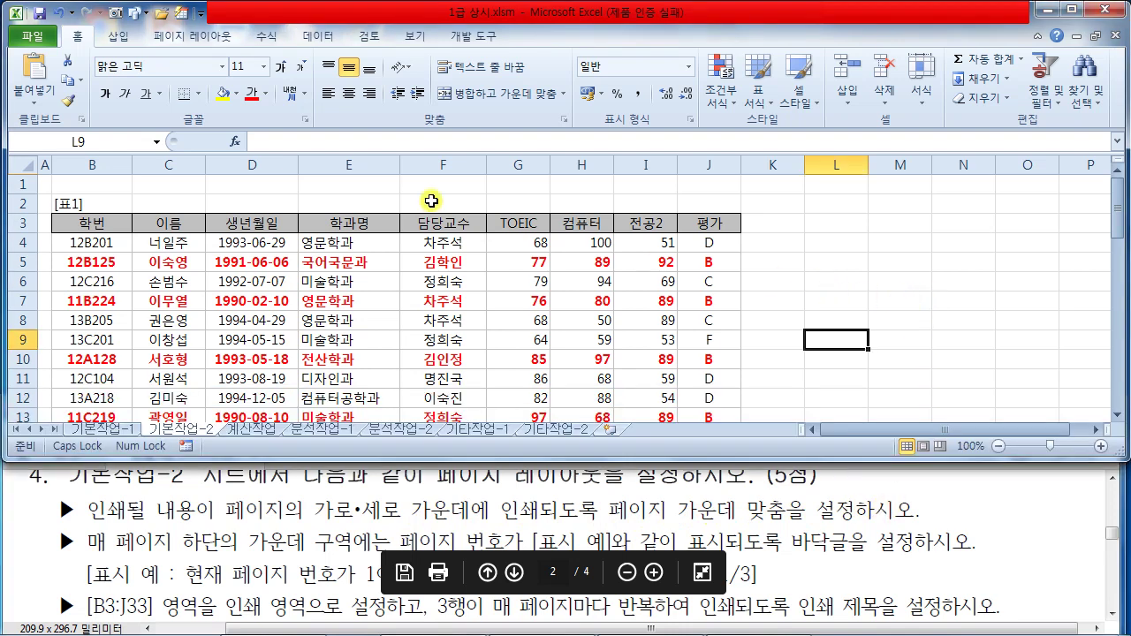
Step: Open the page setup of 기본작업-2, move the dialog off the first data columns and show its margin settings
{"action": "left_click", "coordinate": [176, 39]}
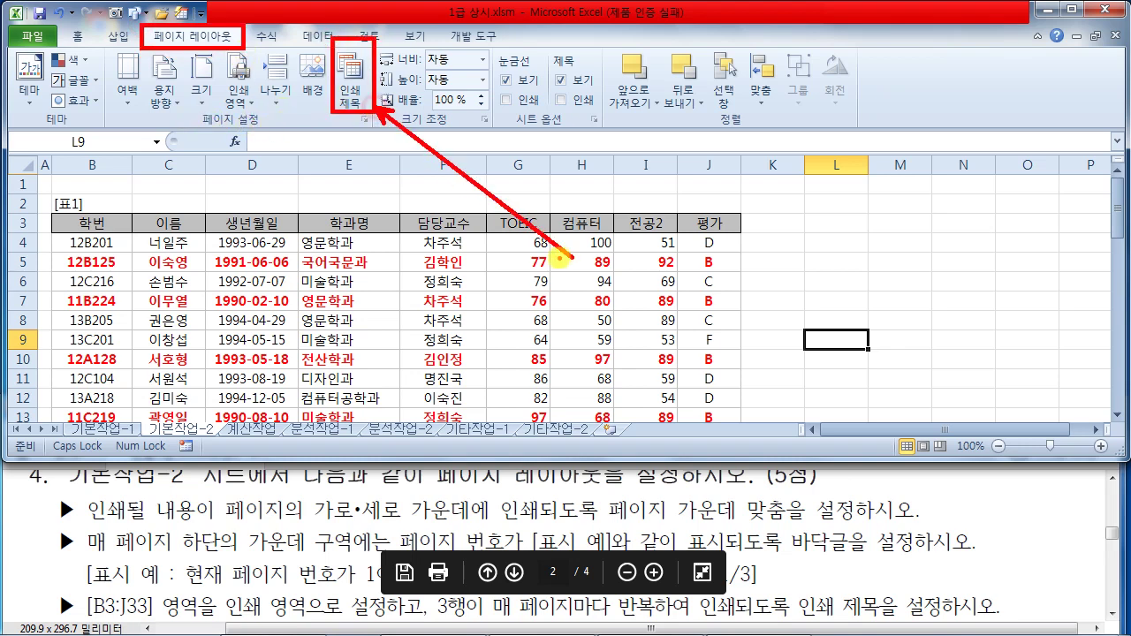
{"action": "left_click", "coordinate": [352, 84]}
{"action": "left_click_drag", "start_coordinate": [340, 12], "coordinate": [643, 49]}
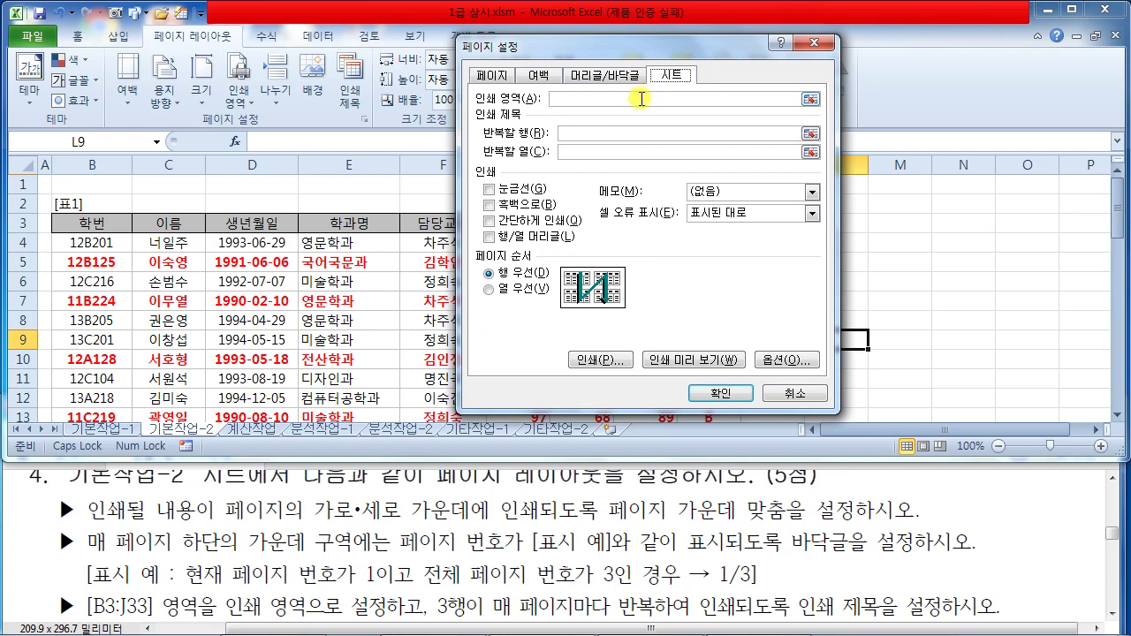
{"action": "left_click", "coordinate": [541, 78]}
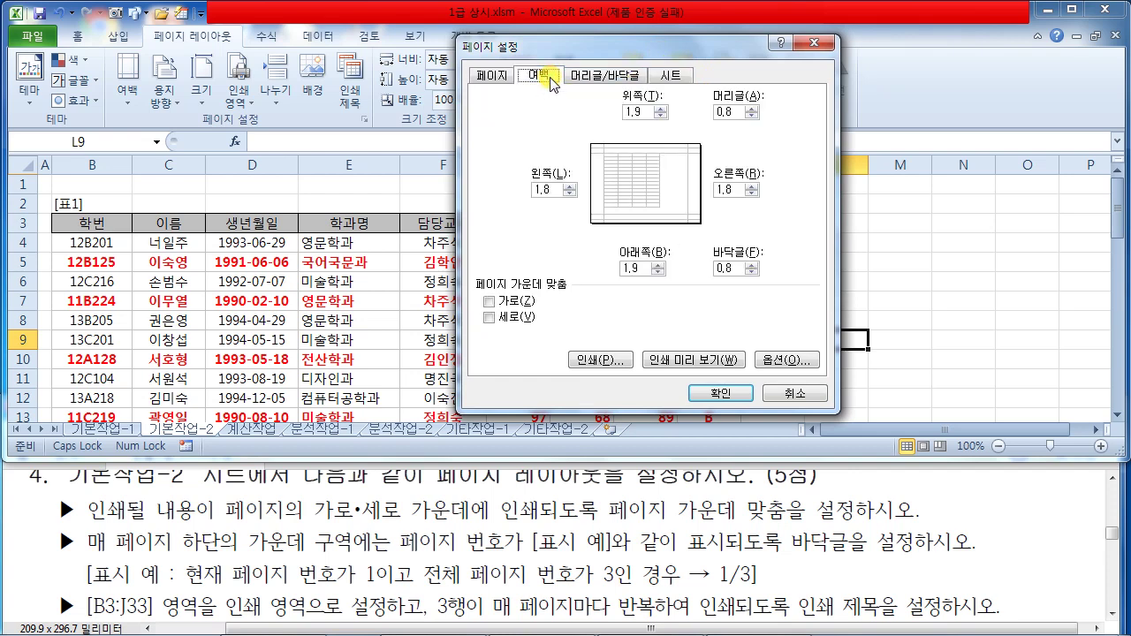
{"action": "key", "text": "ctrl+2"}
{"action": "left_click_drag", "start_coordinate": [513, 64], "coordinate": [567, 88]}
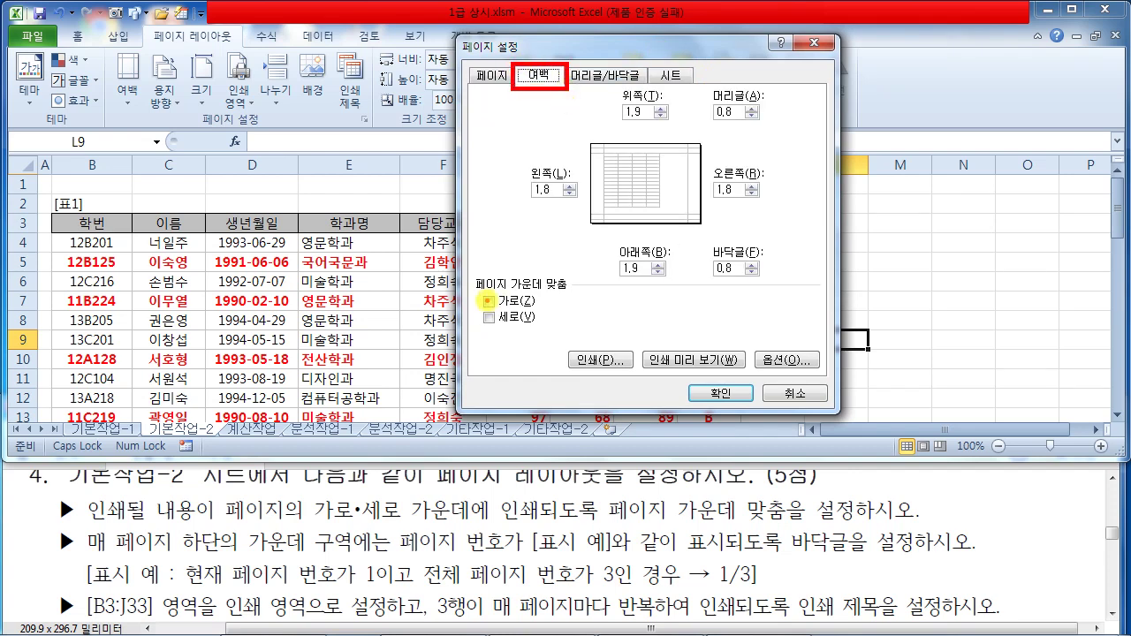
{"action": "left_click_drag", "start_coordinate": [471, 273], "coordinate": [579, 331]}
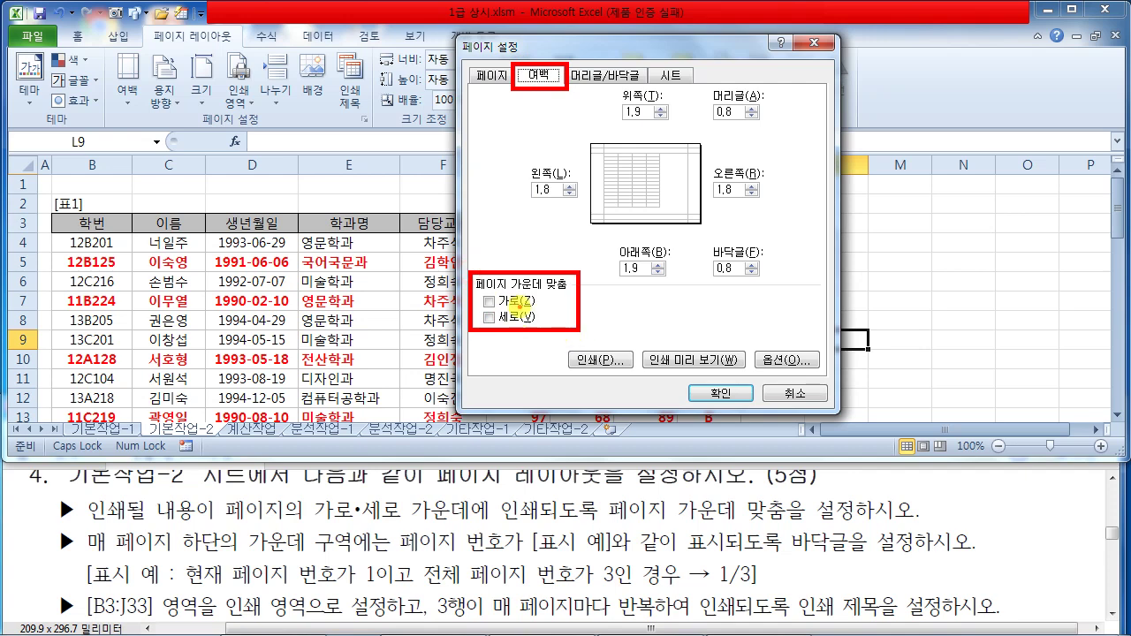
{"action": "mouse_move", "coordinate": [485, 302]}
{"action": "left_mouse_down"}
{"action": "mouse_move", "coordinate": [504, 289]}
{"action": "mouse_move", "coordinate": [507, 300]}
{"action": "left_mouse_up"}
{"action": "key", "text": "Escape"}
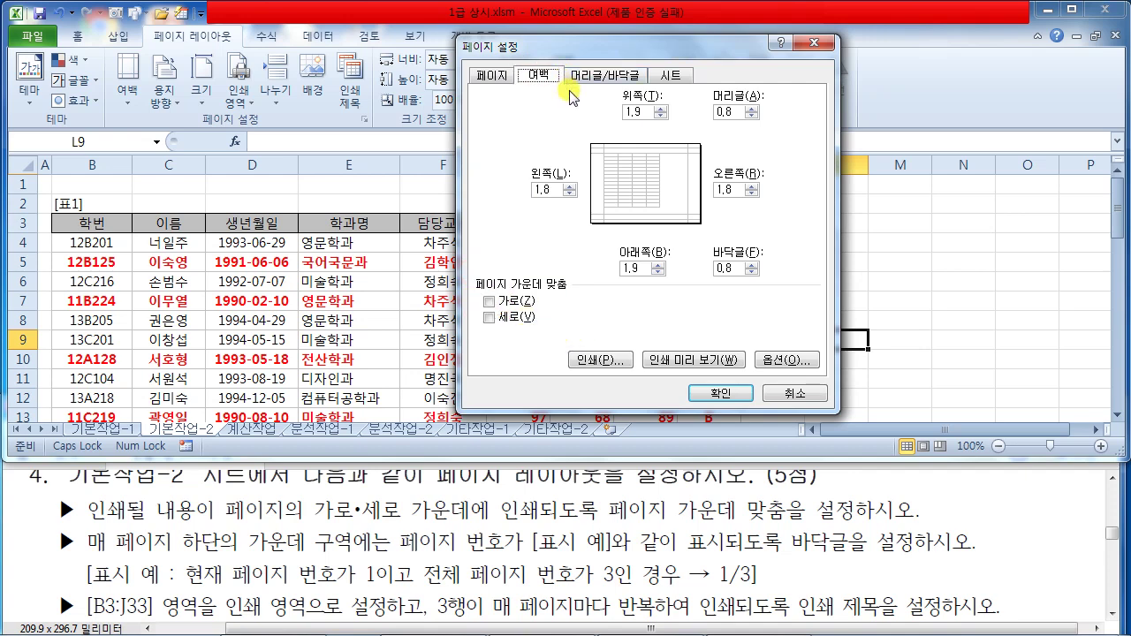
Step: Center the printed content on the page both horizontally (가로) and vertically (세로)
{"action": "left_click", "coordinate": [492, 301]}
{"action": "left_click", "coordinate": [490, 316]}
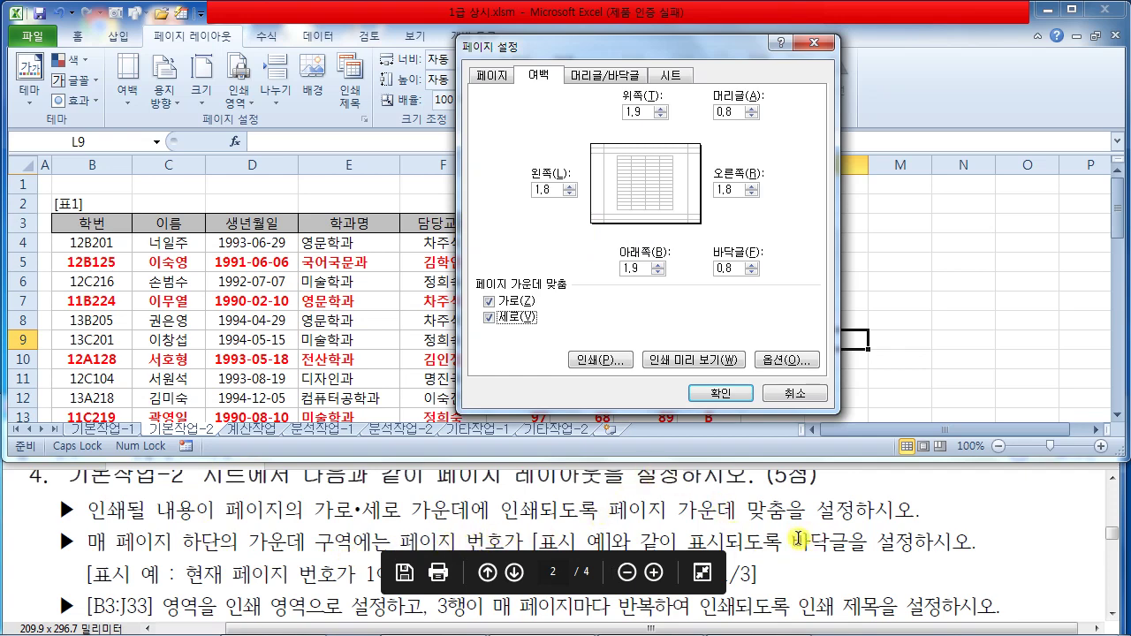
Step: Open the custom footer (바닥글) editor from the page setup and move its window further over the page setup dialog
{"action": "left_click", "coordinate": [613, 77]}
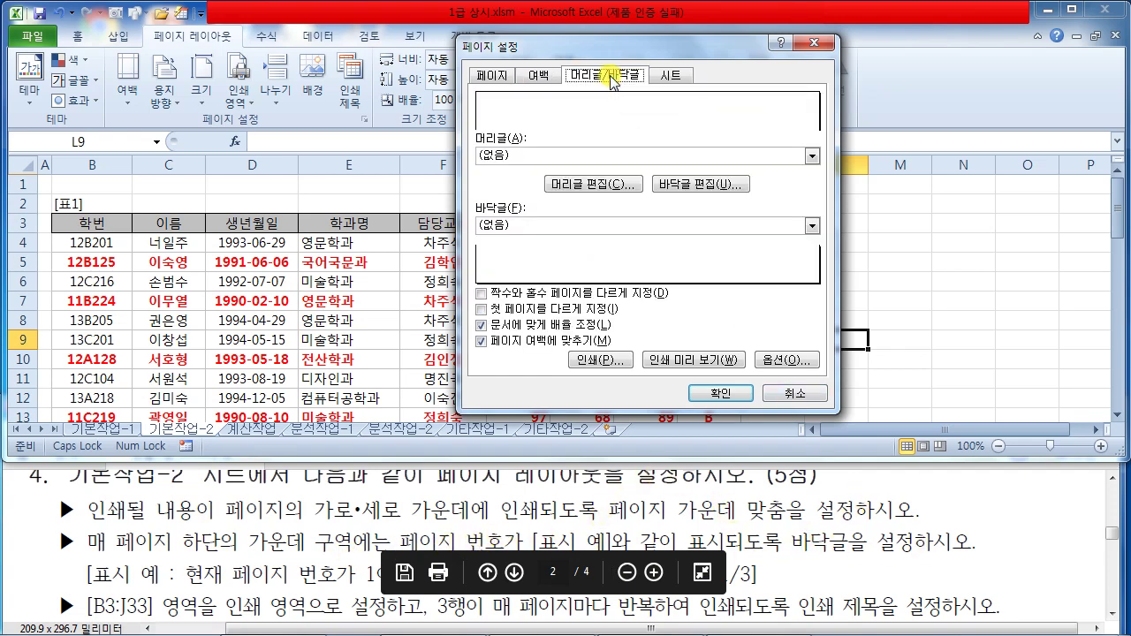
{"action": "left_click_drag", "start_coordinate": [564, 58], "coordinate": [652, 86]}
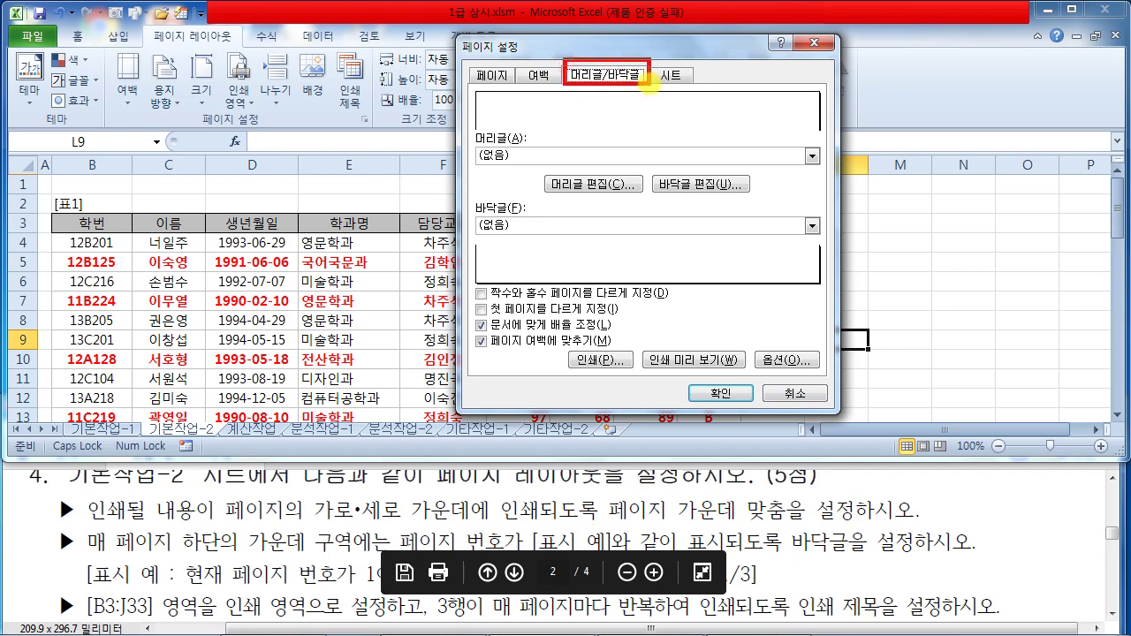
{"action": "mouse_move", "coordinate": [643, 168]}
{"action": "left_mouse_down"}
{"action": "mouse_move", "coordinate": [747, 208]}
{"action": "mouse_move", "coordinate": [750, 101]}
{"action": "left_mouse_up"}
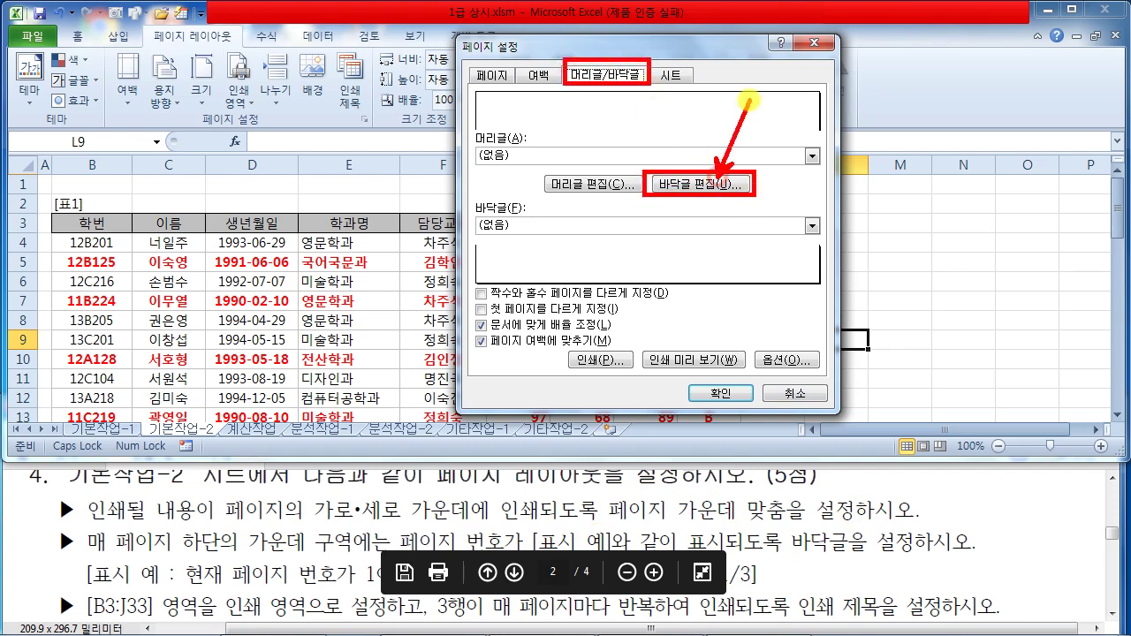
{"action": "key", "text": "Escape"}
{"action": "left_click", "coordinate": [730, 184]}
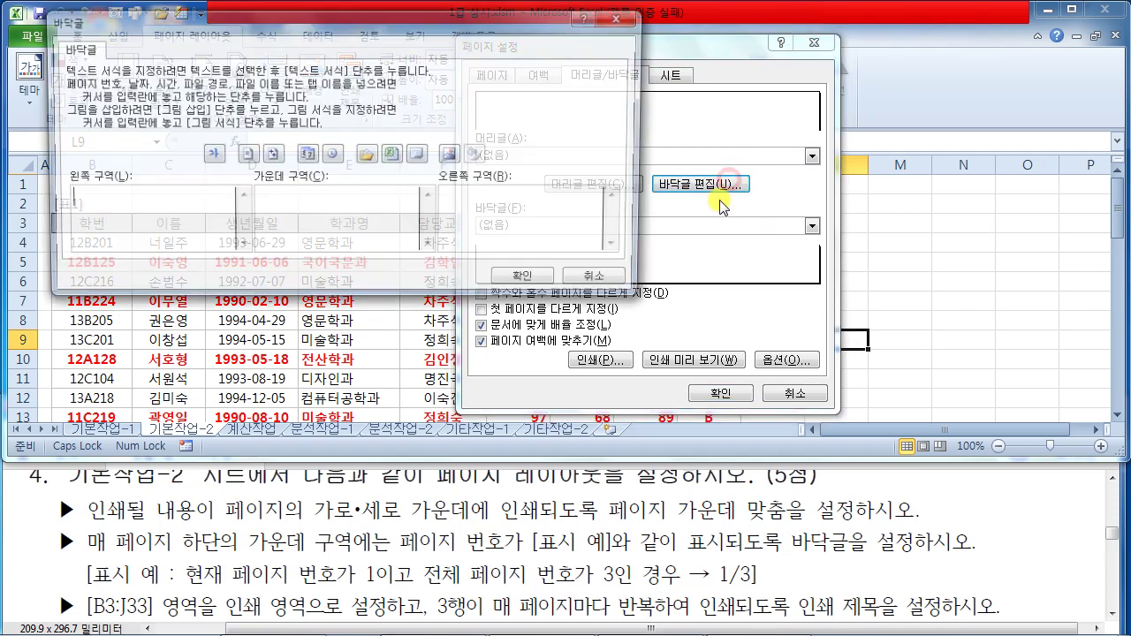
{"action": "left_click_drag", "start_coordinate": [340, 32], "coordinate": [621, 80]}
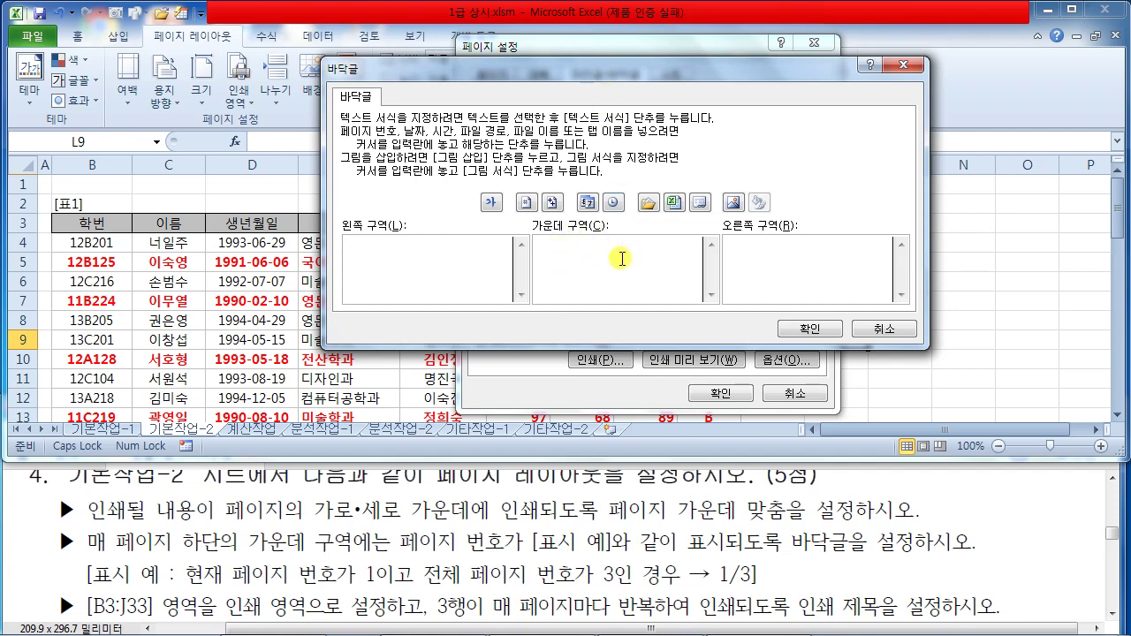
Step: Build the footer's center section as &[페이지 번호]/&[전체 페이지 수], following the exam's 1/3 example, and accept it
{"action": "left_click", "coordinate": [580, 280]}
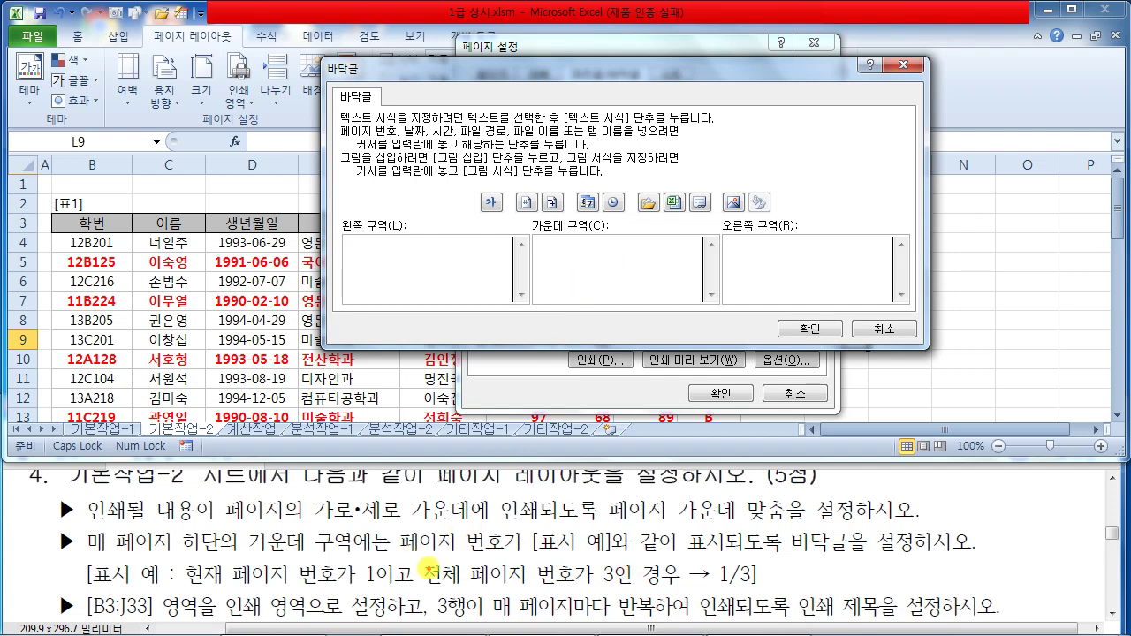
{"action": "left_click_drag", "start_coordinate": [393, 555], "coordinate": [491, 556]}
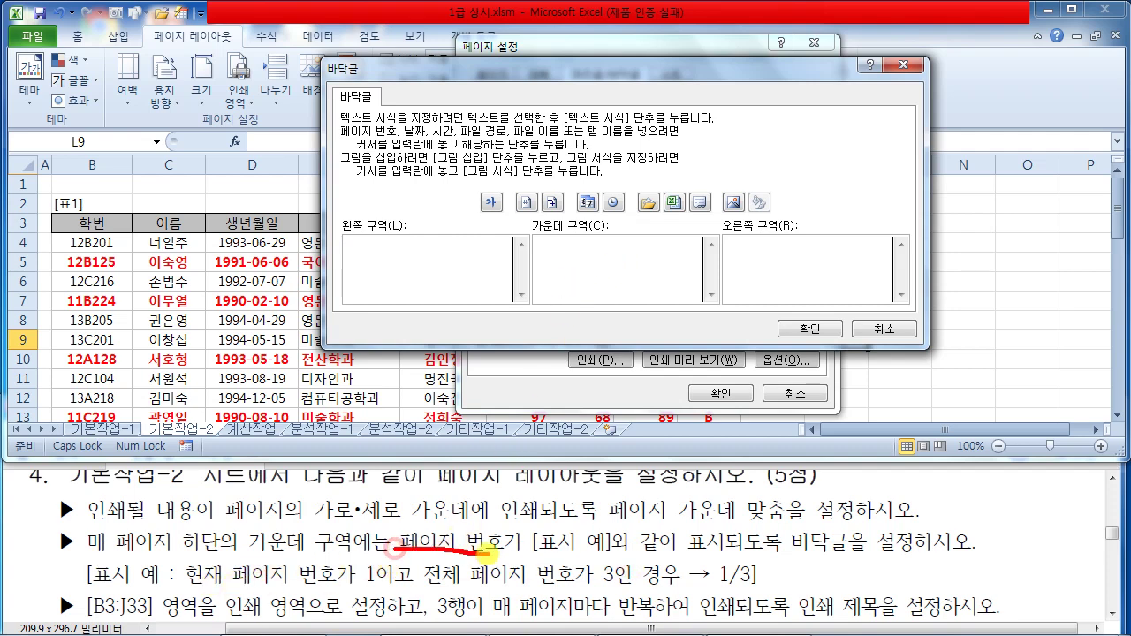
{"action": "left_click_drag", "start_coordinate": [187, 582], "coordinate": [340, 589]}
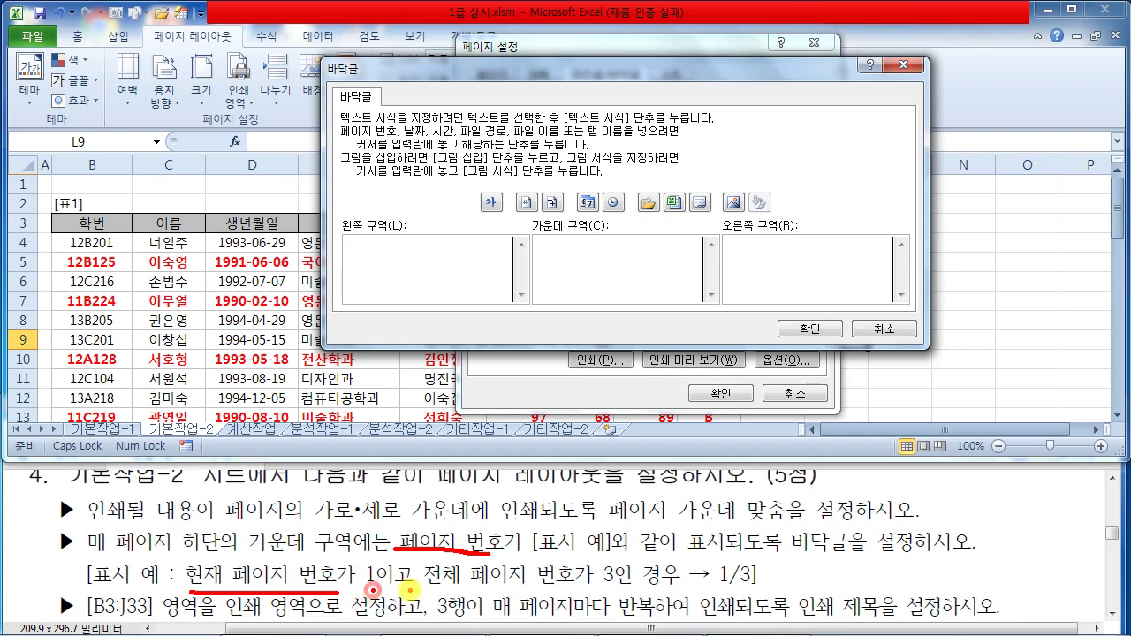
{"action": "left_click_drag", "start_coordinate": [431, 582], "coordinate": [759, 584]}
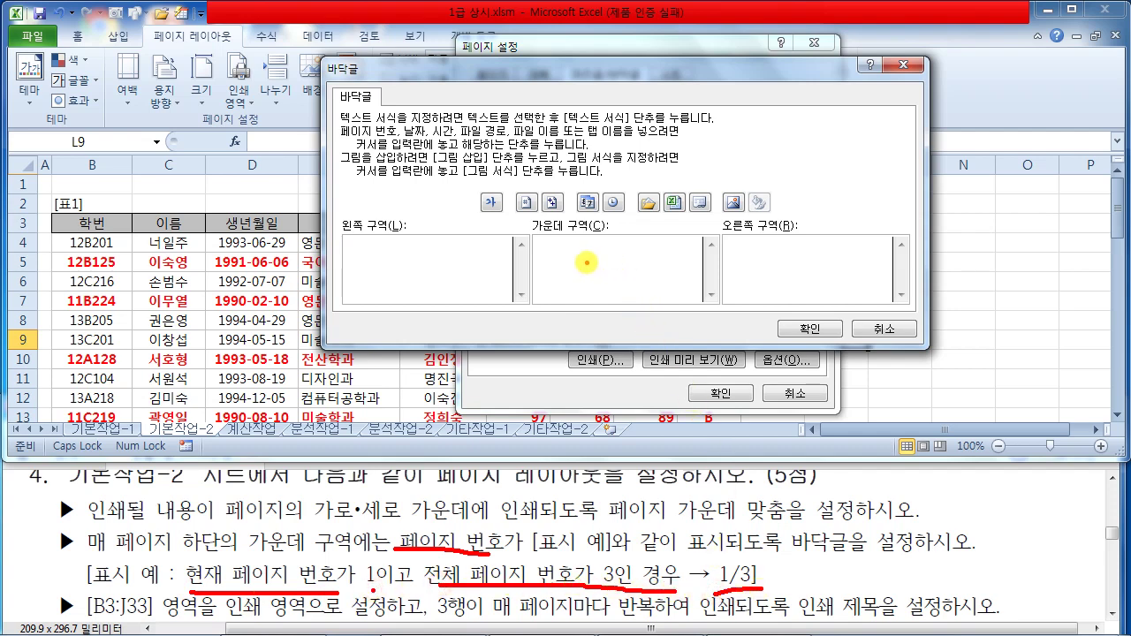
{"action": "mouse_move", "coordinate": [473, 185]}
{"action": "left_mouse_down"}
{"action": "mouse_move", "coordinate": [504, 213]}
{"action": "mouse_move", "coordinate": [782, 217]}
{"action": "left_mouse_up"}
{"action": "key", "text": "Escape"}
{"action": "left_click", "coordinate": [597, 256]}
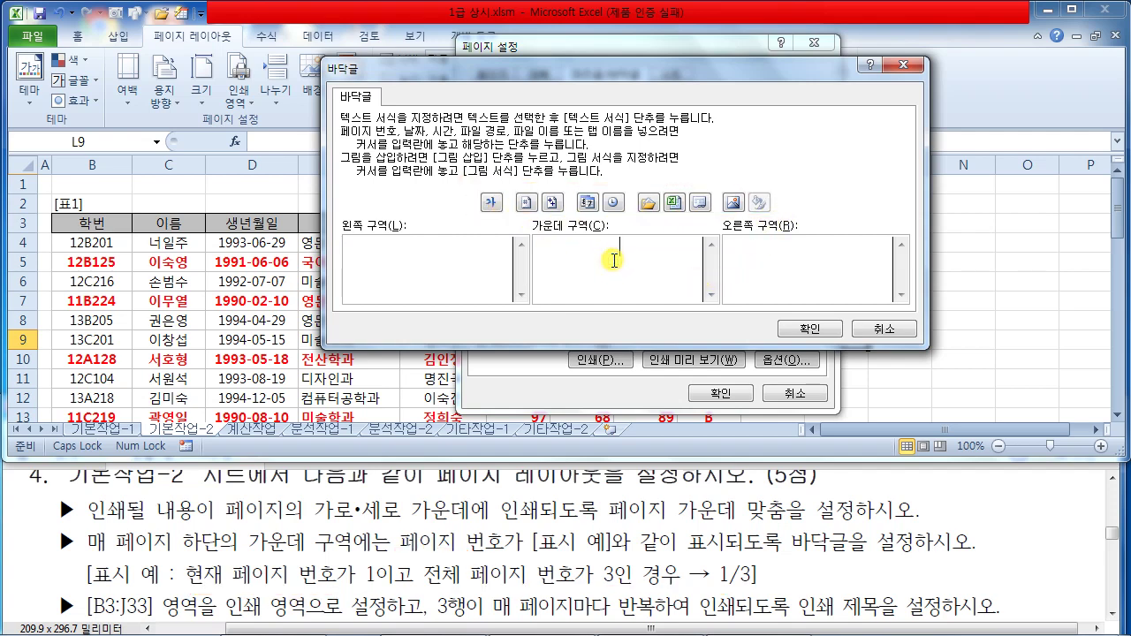
{"action": "left_click_drag", "start_coordinate": [511, 186], "coordinate": [555, 218]}
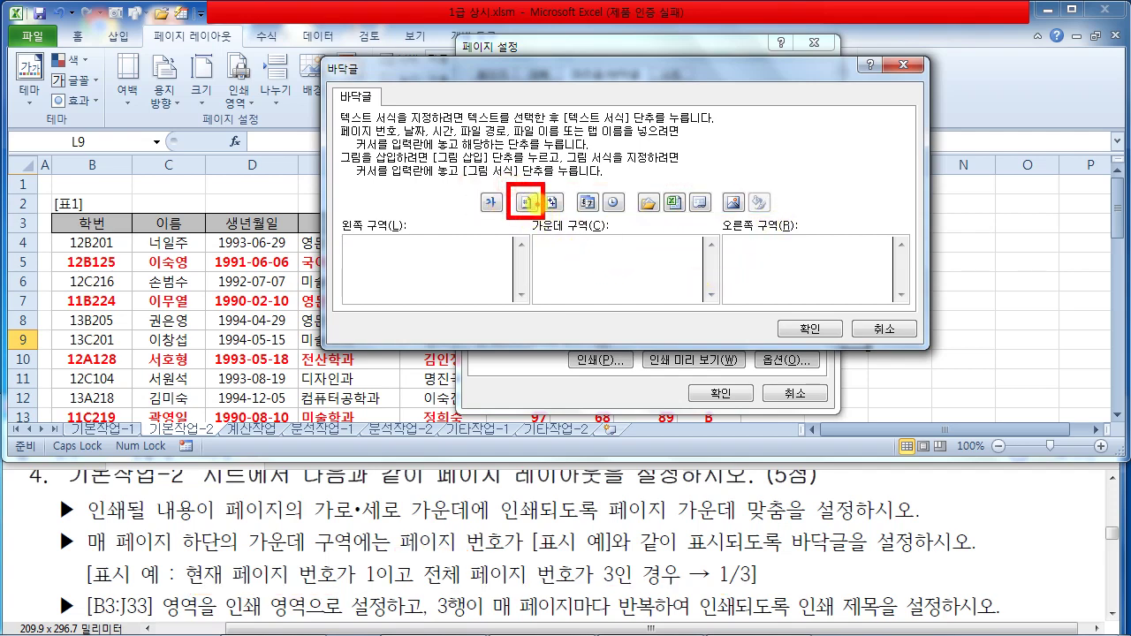
{"action": "key", "text": "Escape"}
{"action": "left_click", "coordinate": [533, 208]}
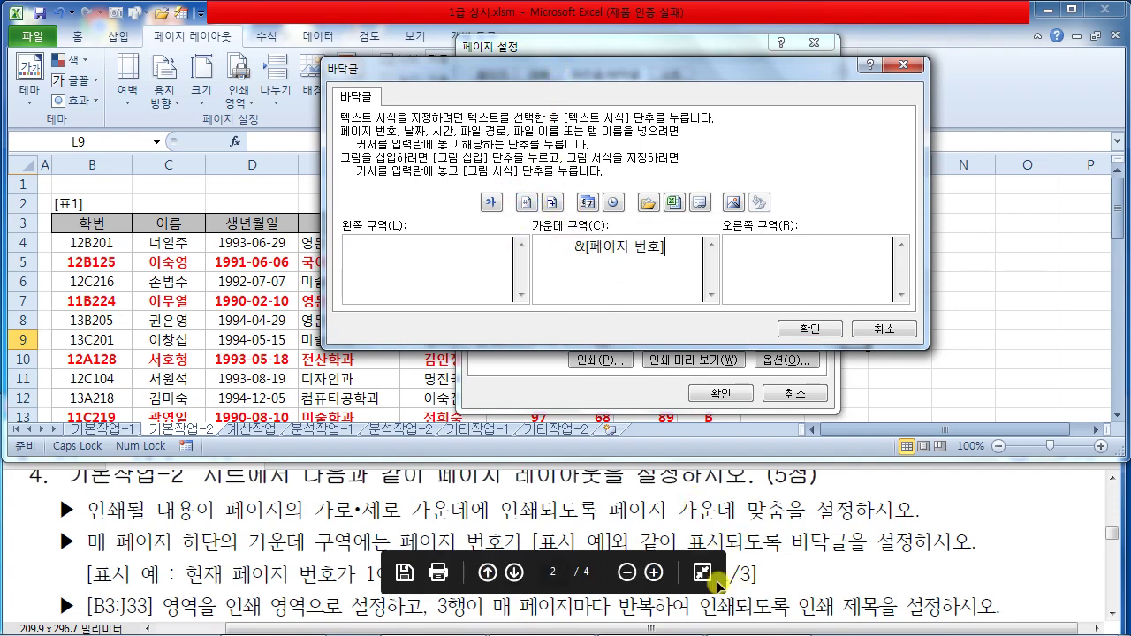
{"action": "type", "text": "/"}
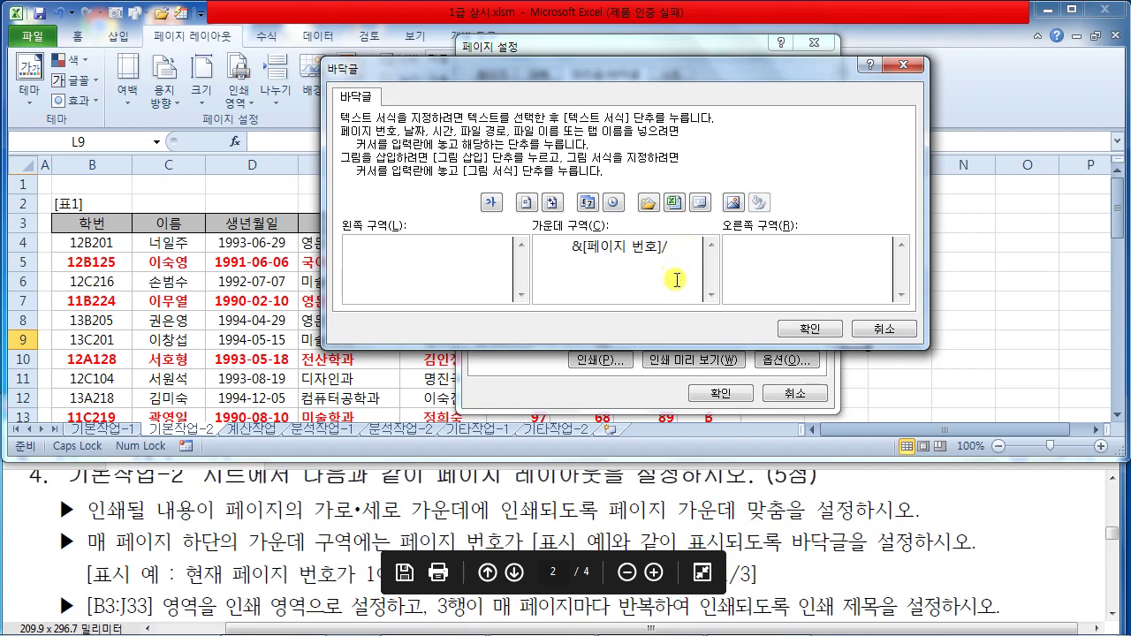
{"action": "left_click", "coordinate": [552, 203]}
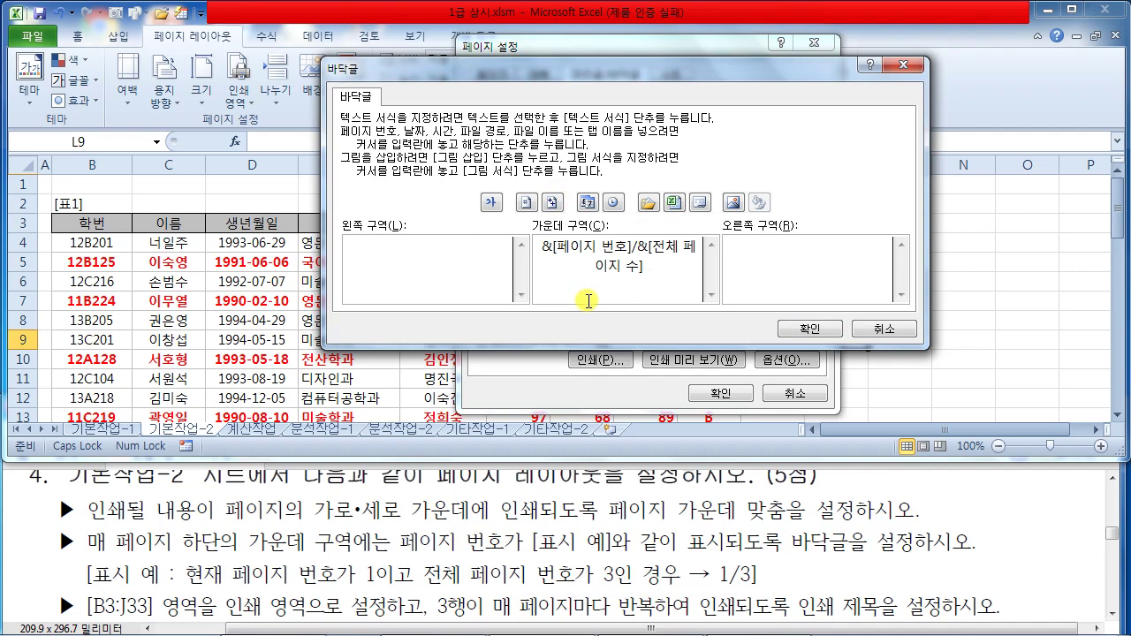
{"action": "left_click", "coordinate": [809, 329]}
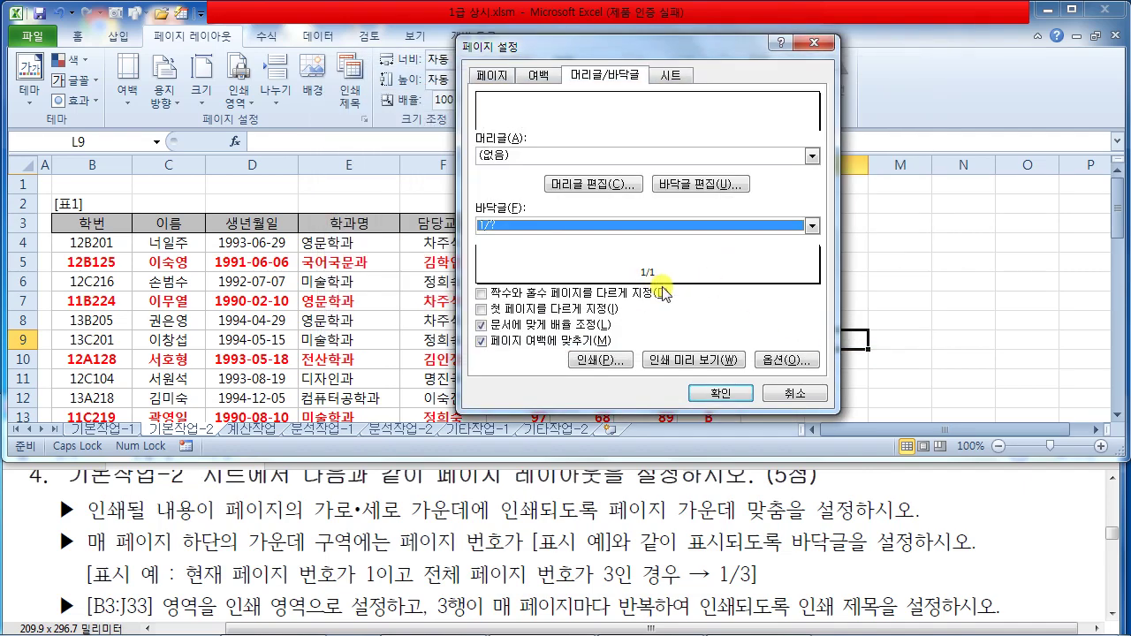
Step: Show the last task 4 requirement in the PDF and set the page setup's print area to B3:J33 of the sheet
{"action": "left_click", "coordinate": [1056, 504]}
{"action": "scroll", "coordinate": [1061, 512], "scroll_direction": "down", "scroll_amount": 1}
{"action": "scroll", "coordinate": [1062, 513], "scroll_direction": "down", "scroll_amount": 1}
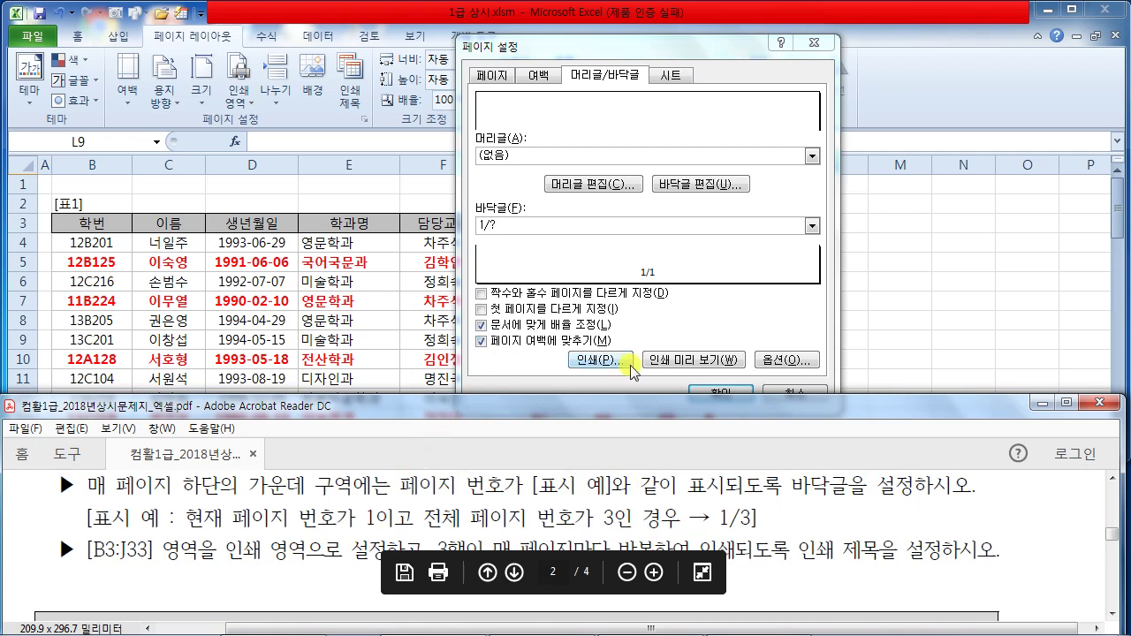
{"action": "left_click", "coordinate": [679, 75]}
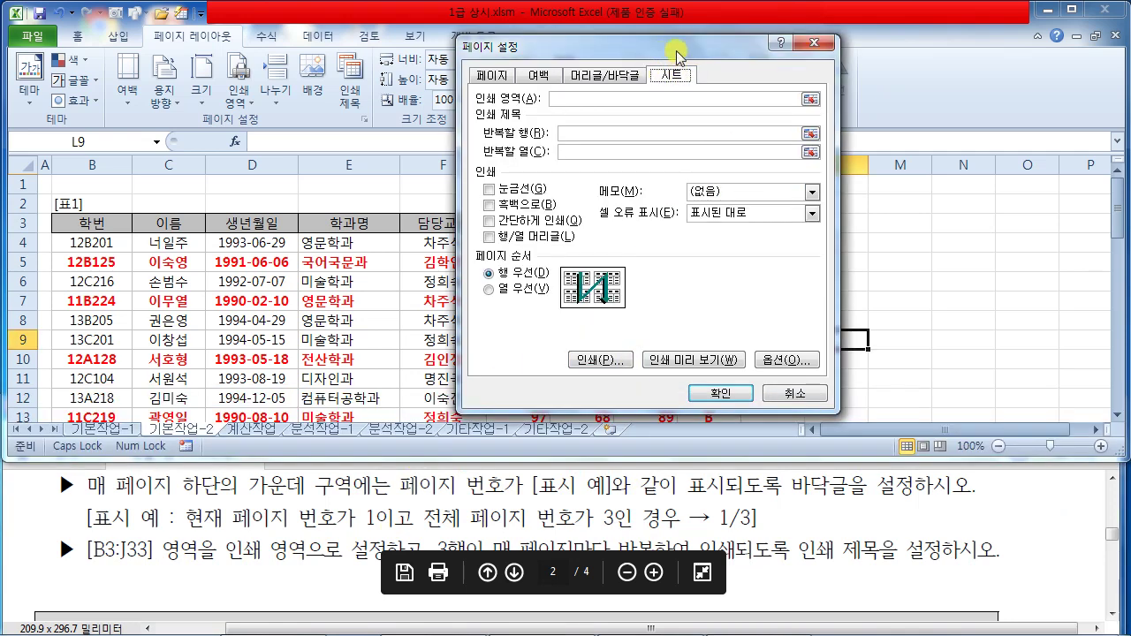
{"action": "left_click", "coordinate": [562, 99]}
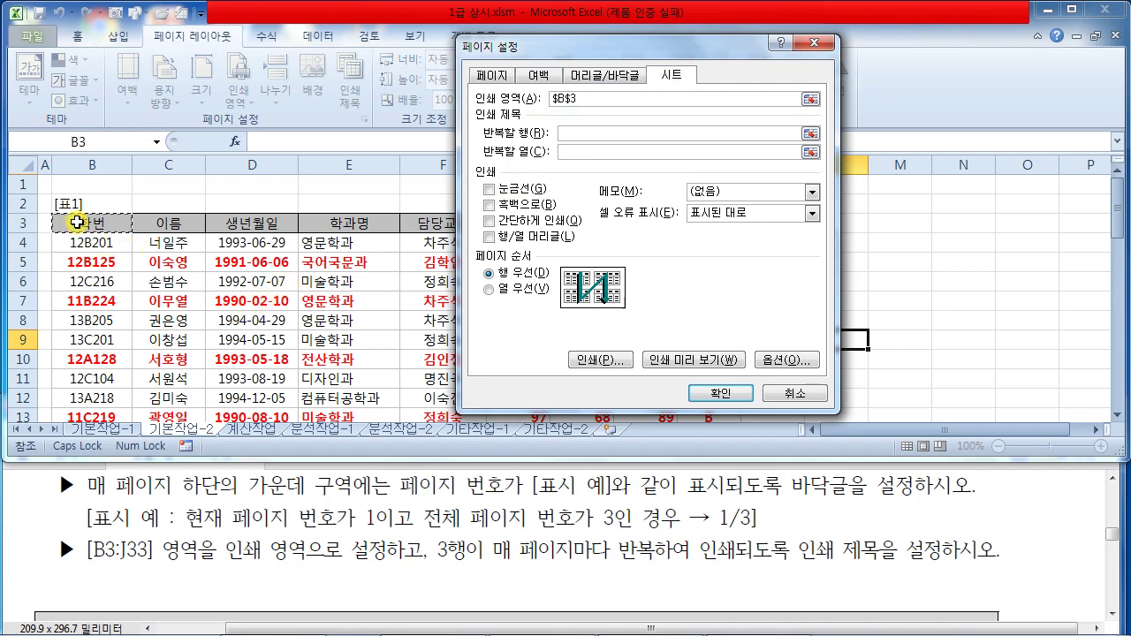
{"action": "left_click_drag", "start_coordinate": [77, 222], "coordinate": [723, 302]}
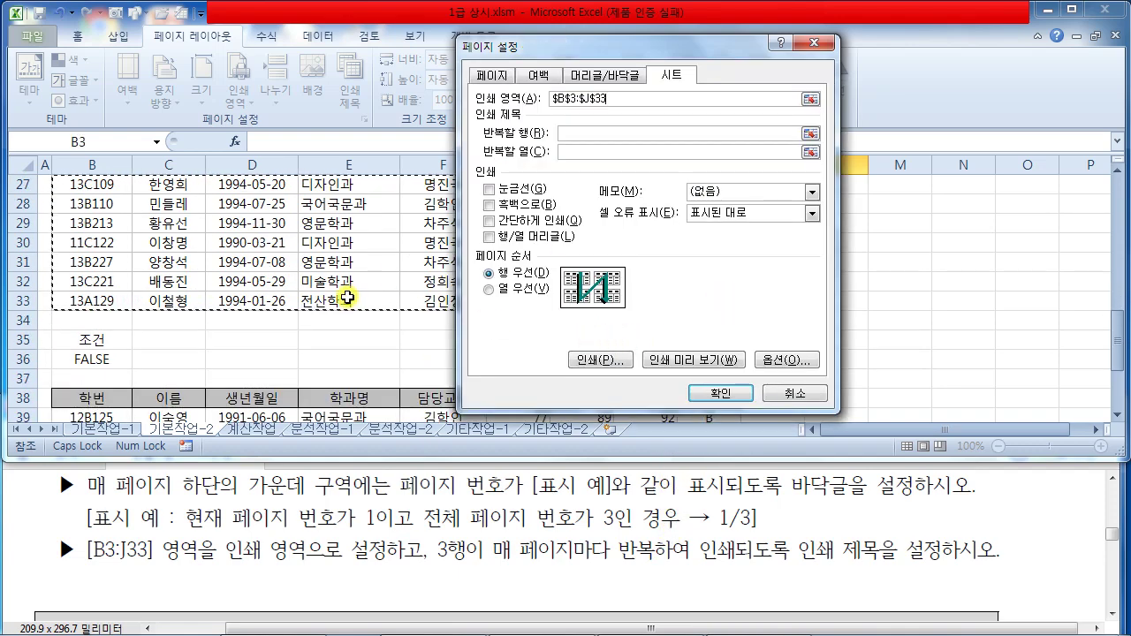
Step: Try a two-part print area of $B$3:$J$10,$B$29:$J$33, and clear the print area entry
{"action": "scroll", "coordinate": [347, 298], "scroll_direction": "up", "scroll_amount": 8}
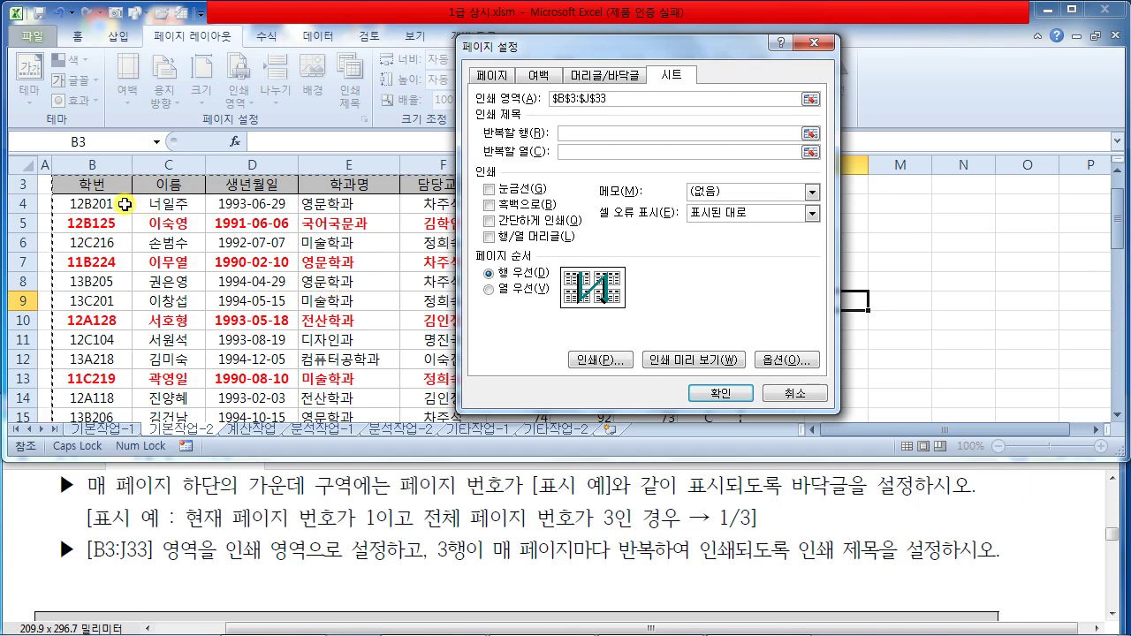
{"action": "left_click_drag", "start_coordinate": [79, 182], "coordinate": [687, 321]}
{"action": "scroll", "coordinate": [296, 311], "scroll_direction": "down", "scroll_amount": 6}
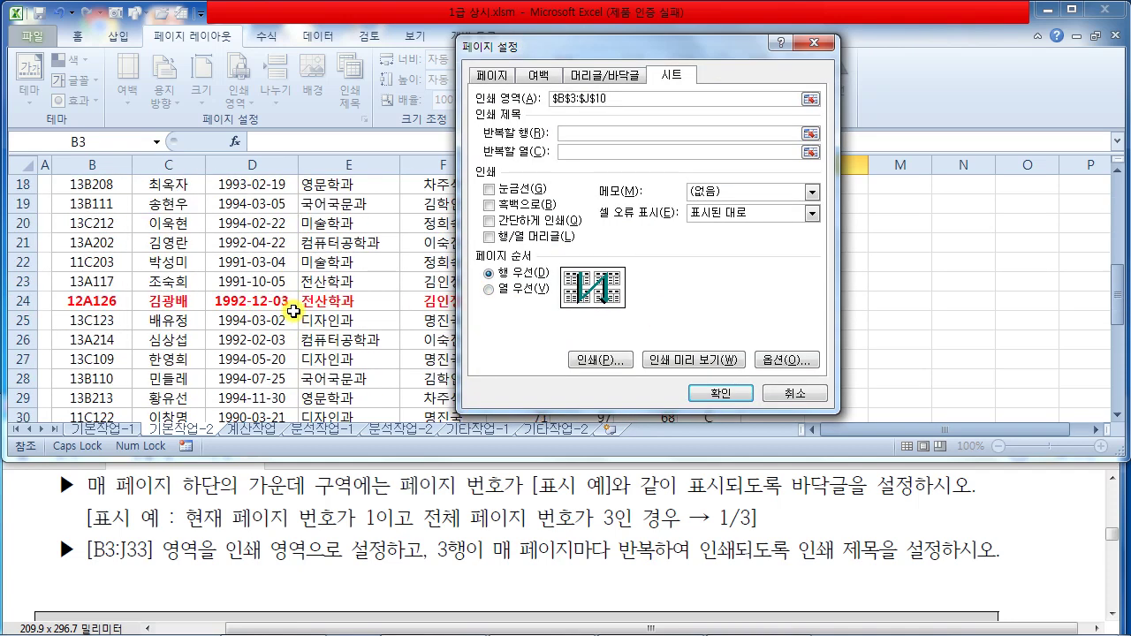
{"action": "scroll", "coordinate": [283, 307], "scroll_direction": "down", "scroll_amount": 1}
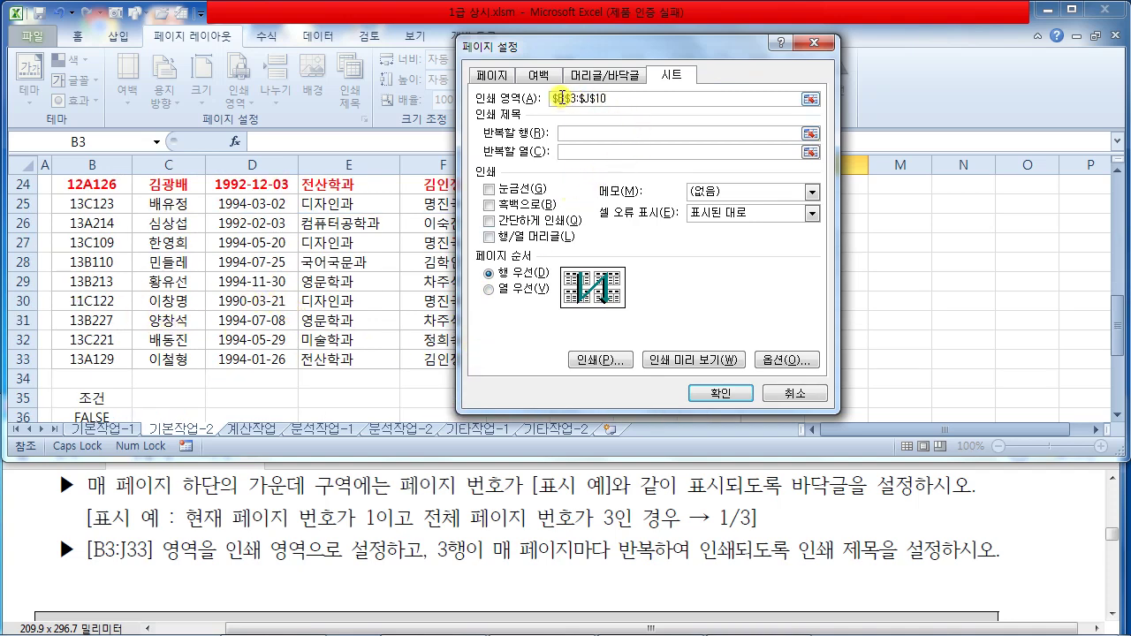
{"action": "type", "text": ","}
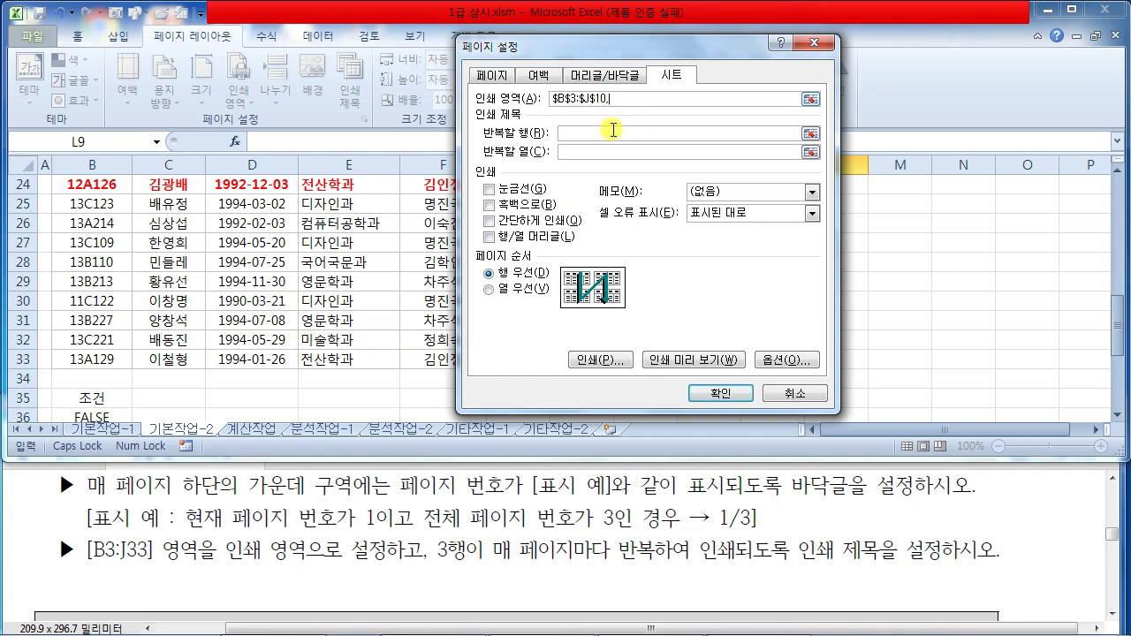
{"action": "left_click_drag", "start_coordinate": [91, 283], "coordinate": [672, 361]}
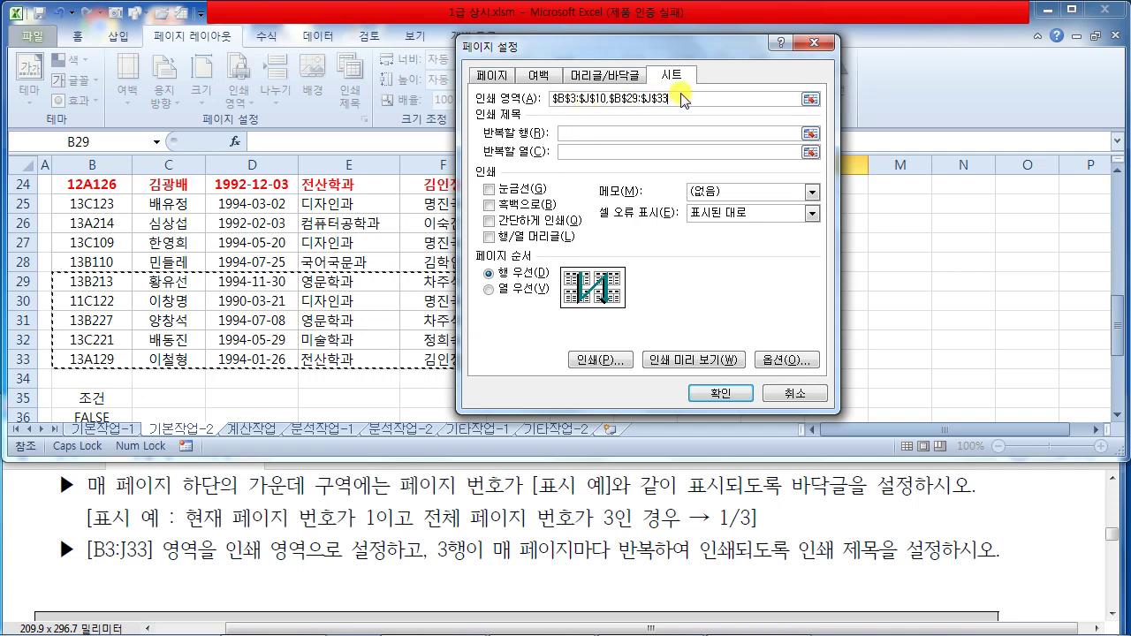
{"action": "left_click_drag", "start_coordinate": [672, 99], "coordinate": [508, 99]}
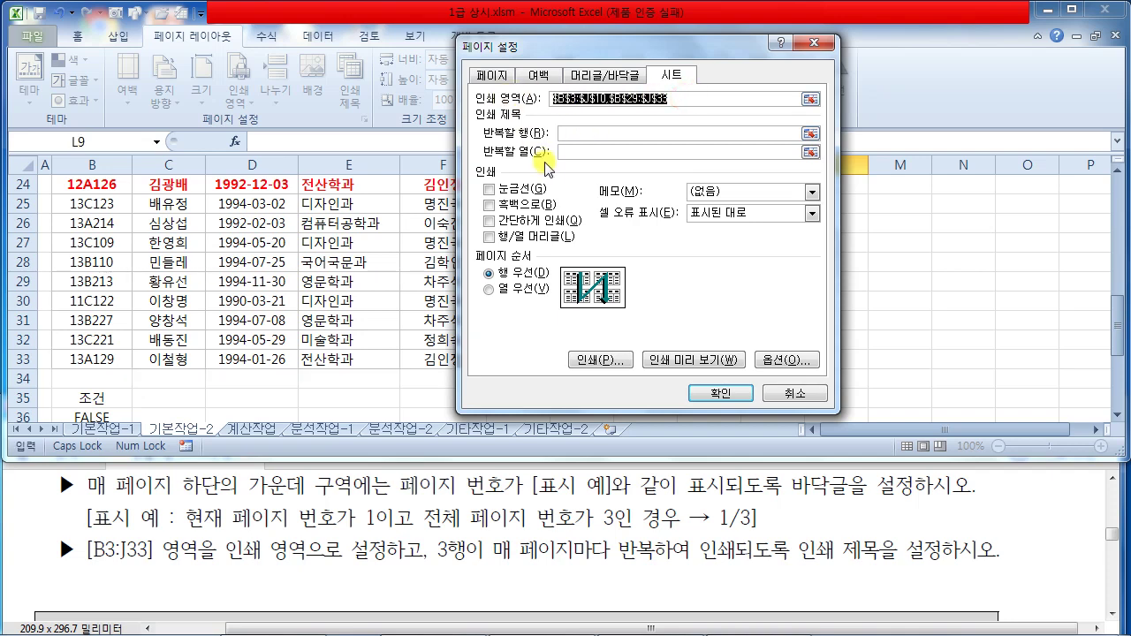
{"action": "key", "text": "Delete"}
Step: Set the print area to $B$3:$J$33 and row 3 ($3:$3) as the print title row repeated on every page
{"action": "scroll", "coordinate": [154, 217], "scroll_direction": "up", "scroll_amount": 8}
{"action": "left_click", "coordinate": [92, 225]}
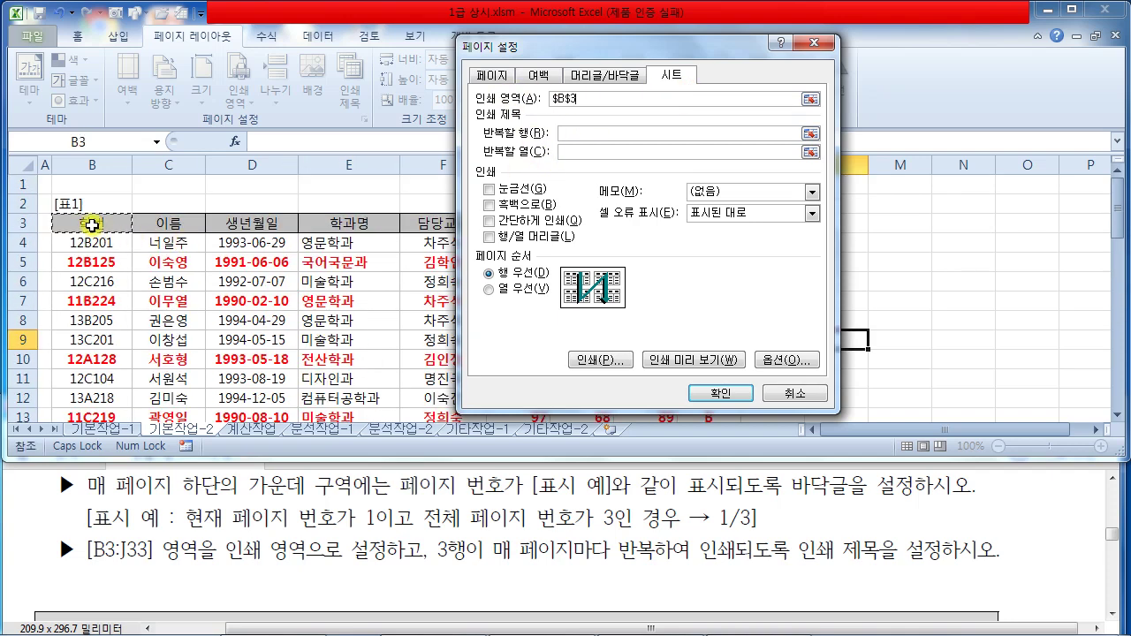
{"action": "left_click_drag", "start_coordinate": [92, 225], "coordinate": [702, 381]}
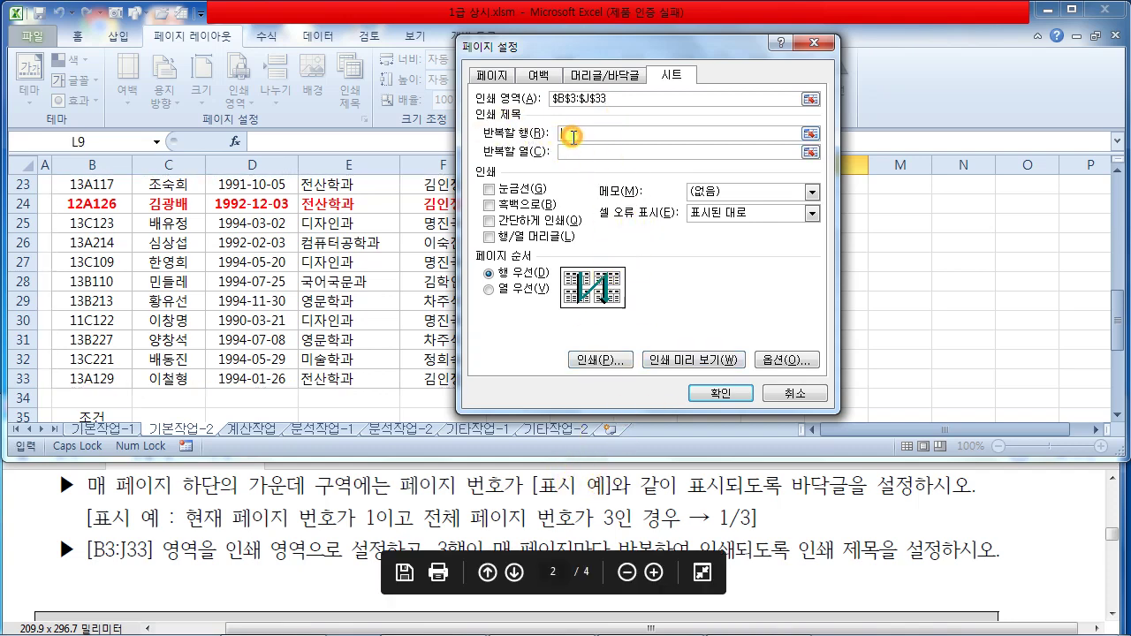
{"action": "scroll", "coordinate": [206, 252], "scroll_direction": "up", "scroll_amount": 7}
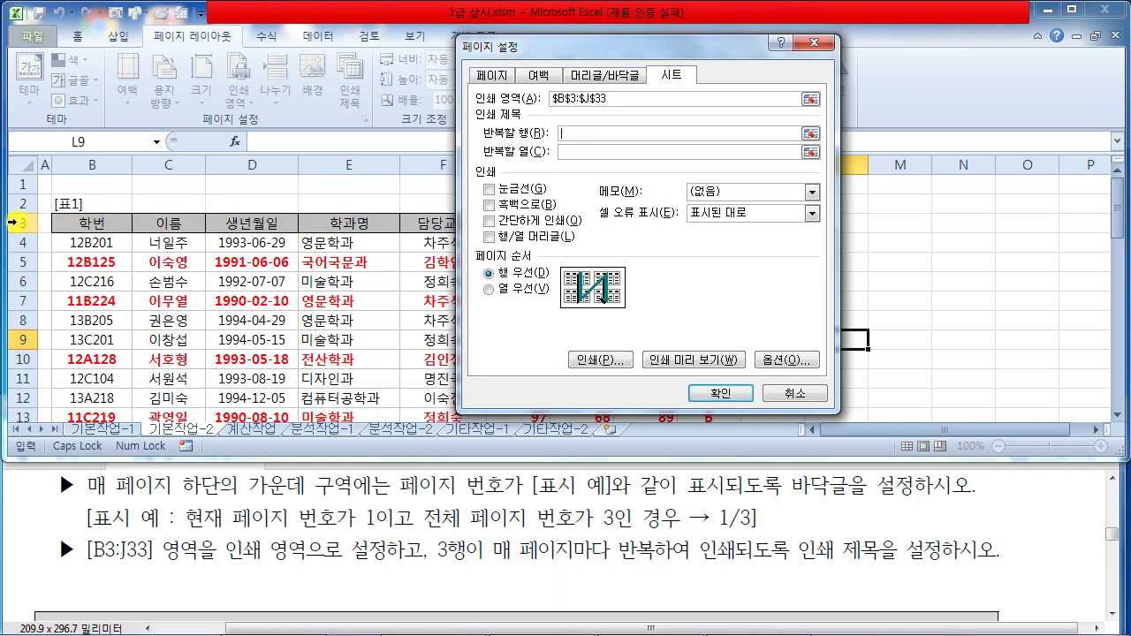
{"action": "left_click", "coordinate": [13, 222]}
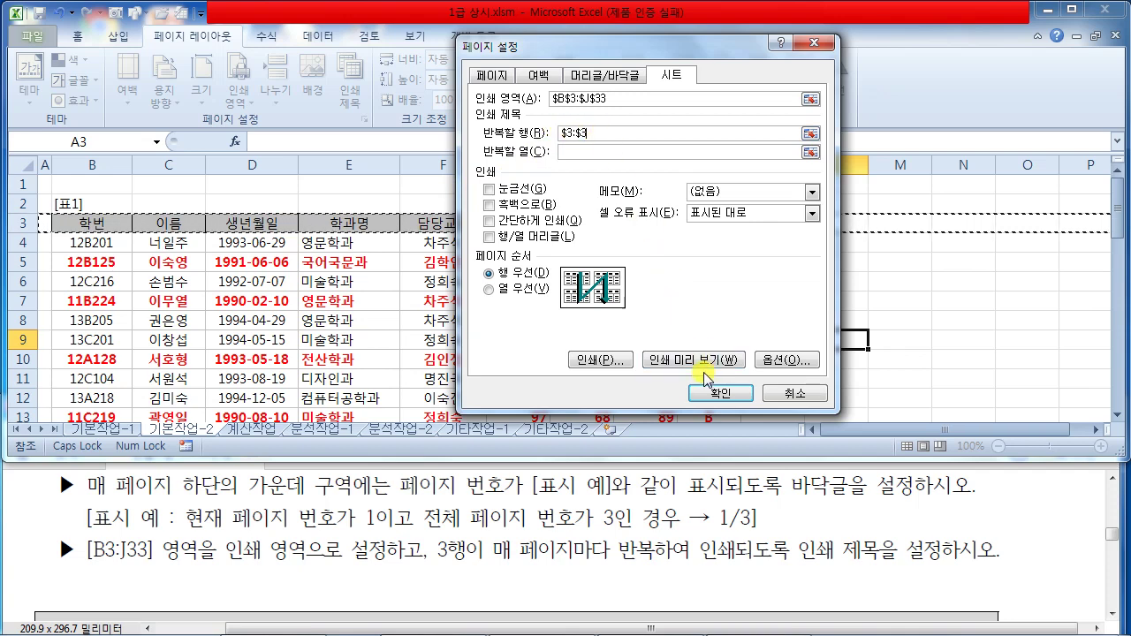
Step: Apply the page setup by opening the print preview, inspect page 2 enlarged, and return to the worksheet with the workbook still open
{"action": "key", "text": "ctrl+2"}
{"action": "mouse_move", "coordinate": [640, 336]}
{"action": "left_mouse_down"}
{"action": "mouse_move", "coordinate": [655, 377]}
{"action": "mouse_move", "coordinate": [761, 376]}
{"action": "left_mouse_up"}
{"action": "left_click_drag", "start_coordinate": [712, 336], "coordinate": [757, 185]}
{"action": "key", "text": "Escape"}
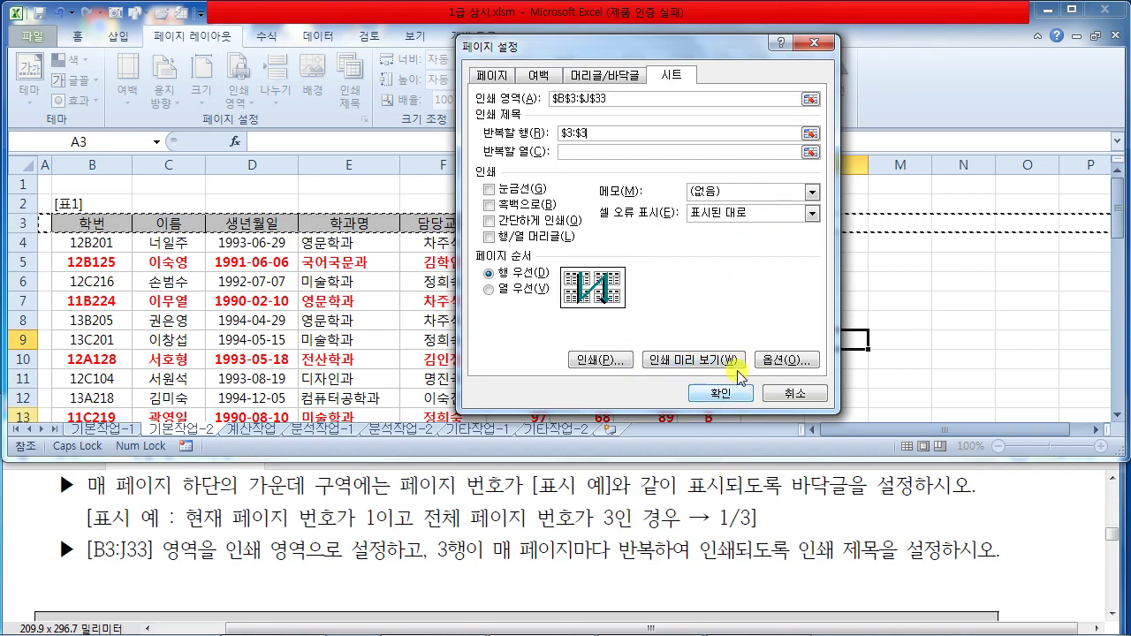
{"action": "left_click", "coordinate": [721, 360]}
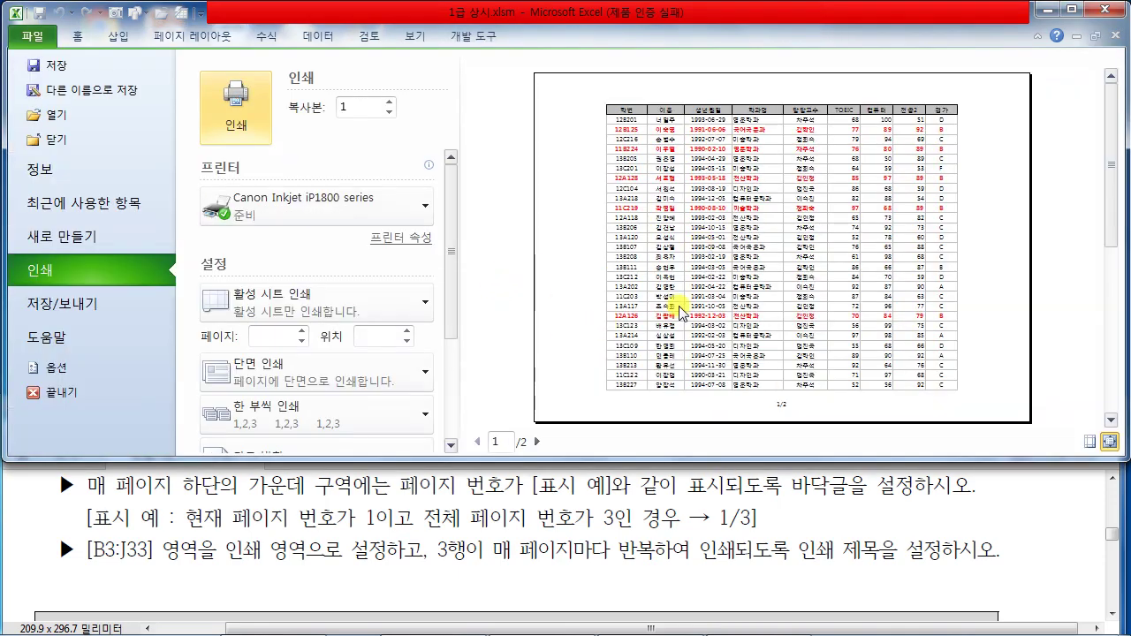
{"action": "left_click", "coordinate": [537, 441]}
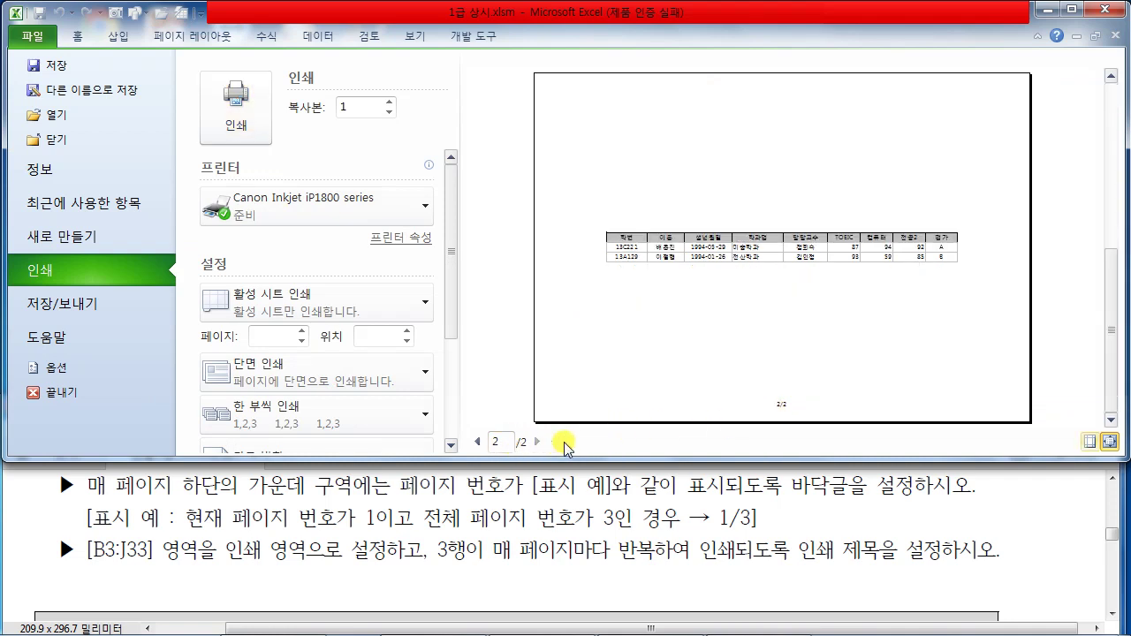
{"action": "left_click", "coordinate": [1109, 441]}
{"action": "scroll", "coordinate": [787, 358], "scroll_direction": "down", "scroll_amount": 1}
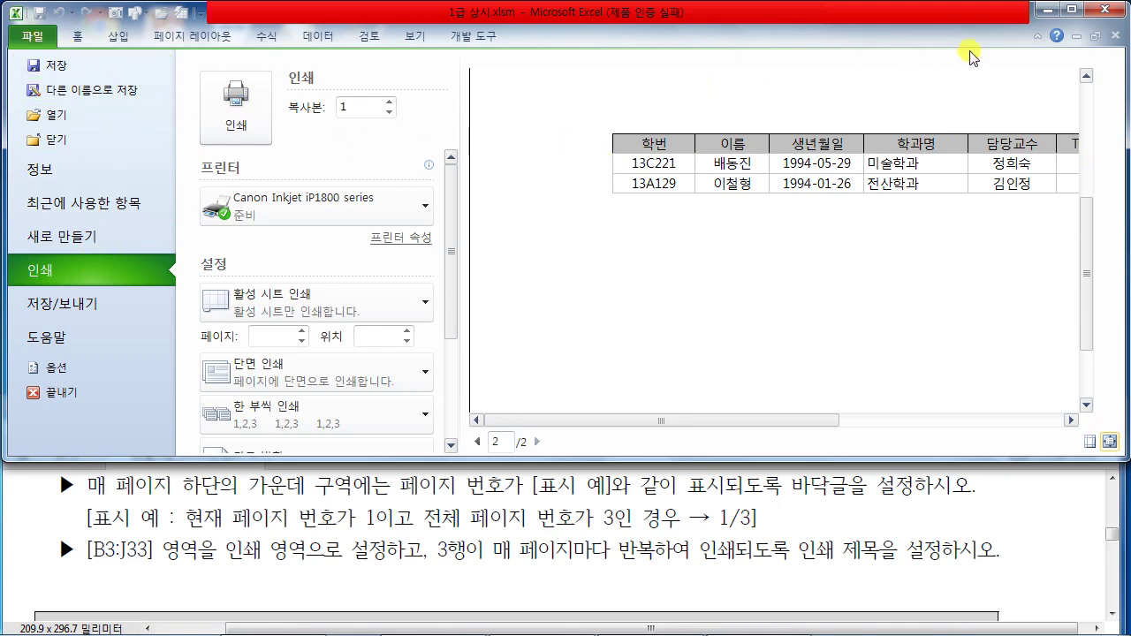
{"action": "left_click", "coordinate": [1110, 8]}
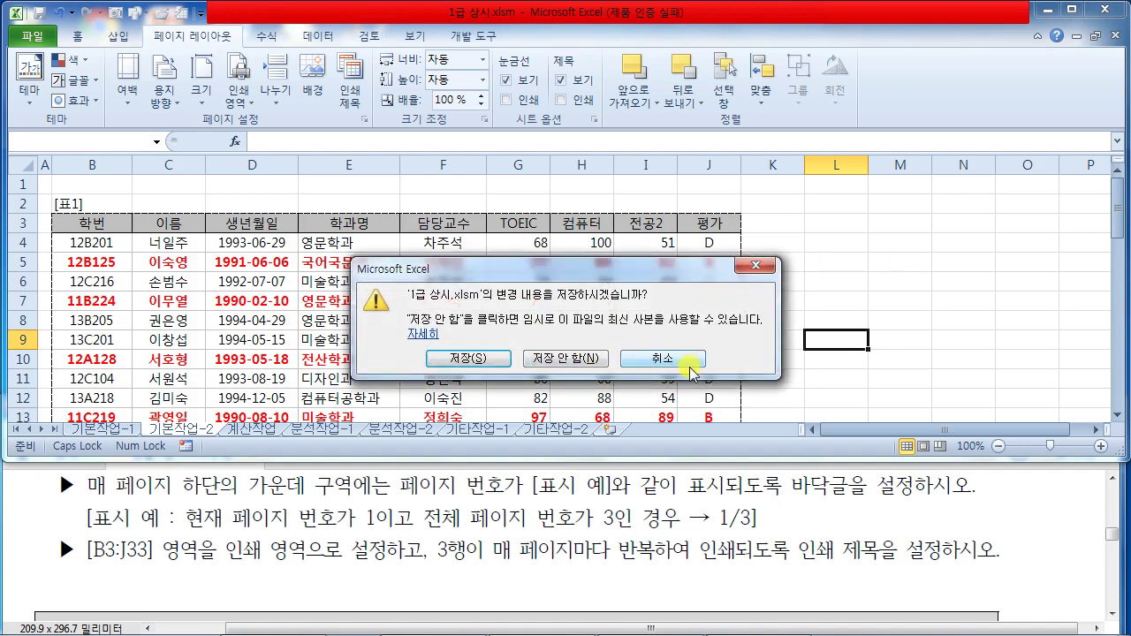
{"action": "left_click", "coordinate": [756, 265]}
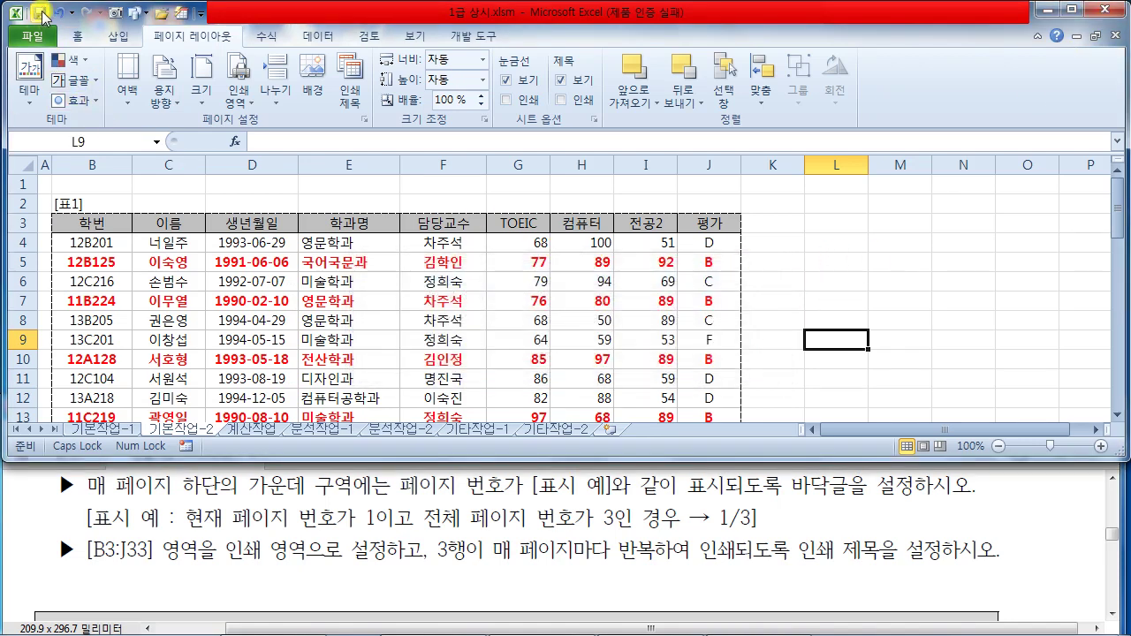